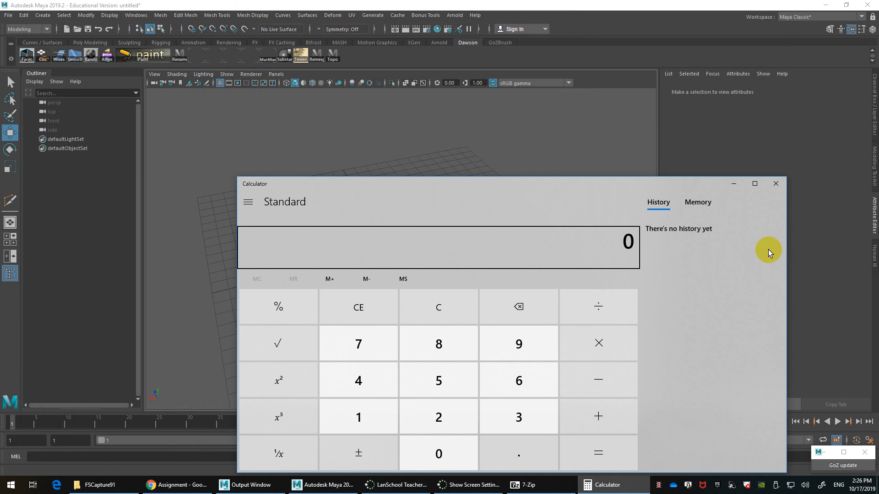
Resize and reposition the calculator window and calculate 80 × 30
{"action": "left_click_drag", "start_coordinate": [785, 271], "coordinate": [647, 272]}
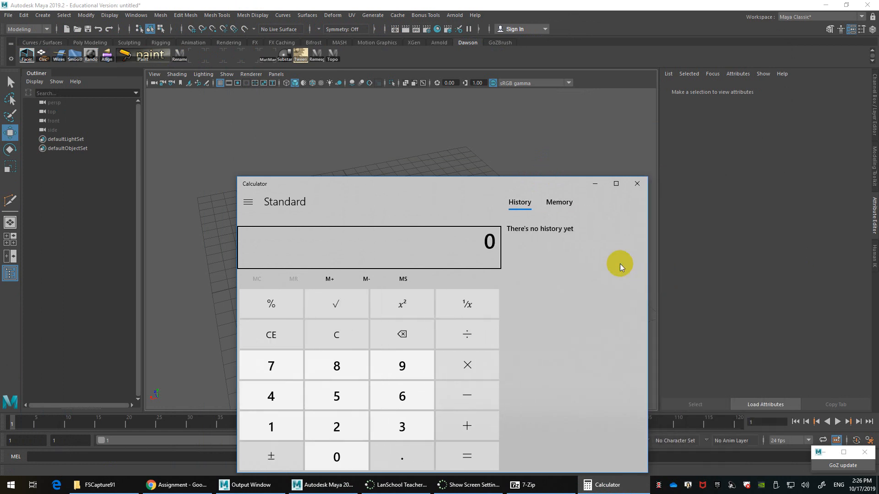
{"action": "left_click_drag", "start_coordinate": [406, 190], "coordinate": [474, 152]}
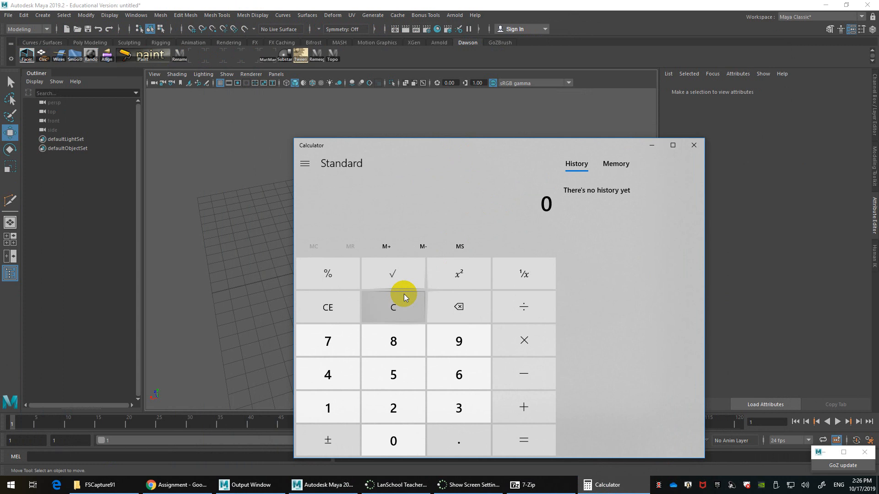
{"action": "type", "text": "80 ×"}
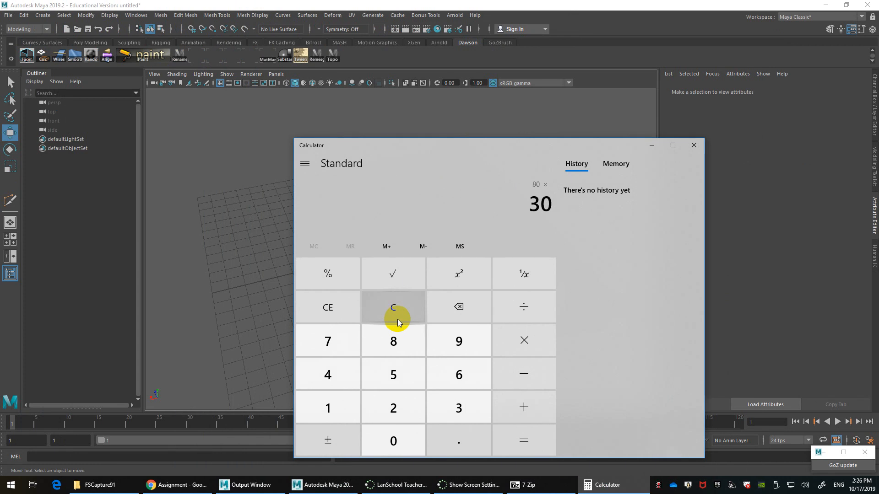
{"action": "key", "text": "Return"}
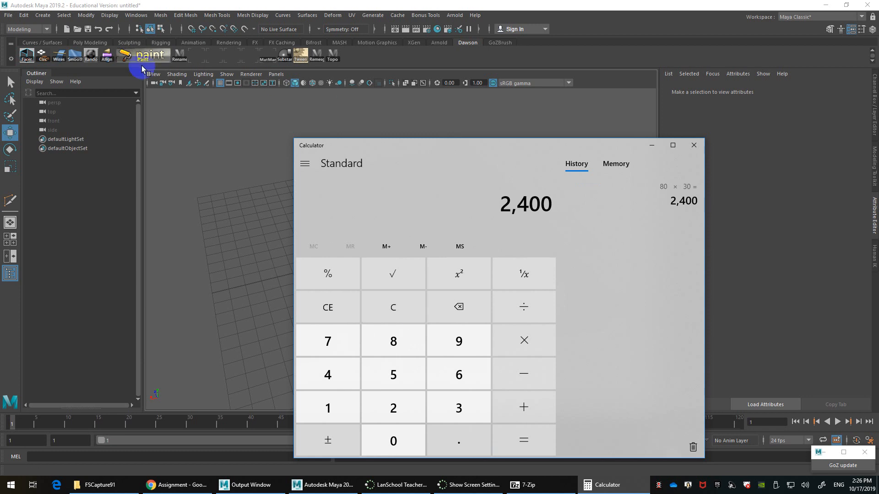
Switch to Maya and create a polygon cube at the centre of the grid
{"action": "left_click", "coordinate": [83, 44]}
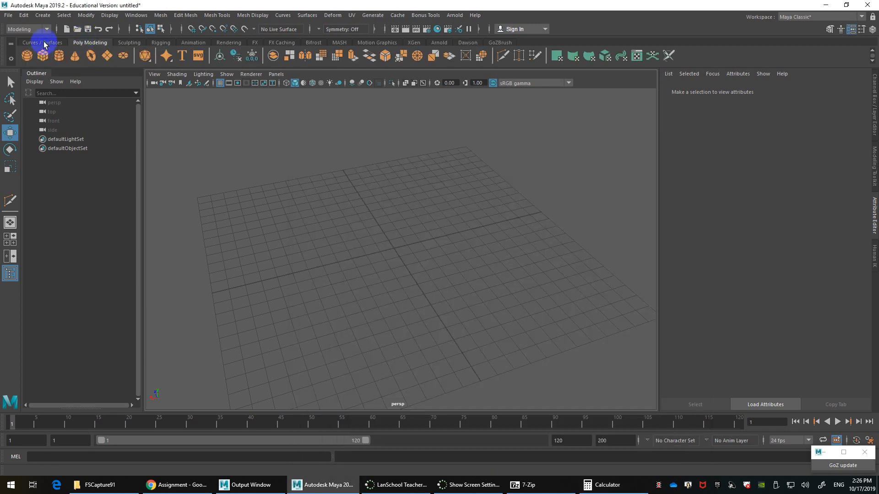
{"action": "left_click", "coordinate": [44, 43]}
{"action": "left_click", "coordinate": [90, 43]}
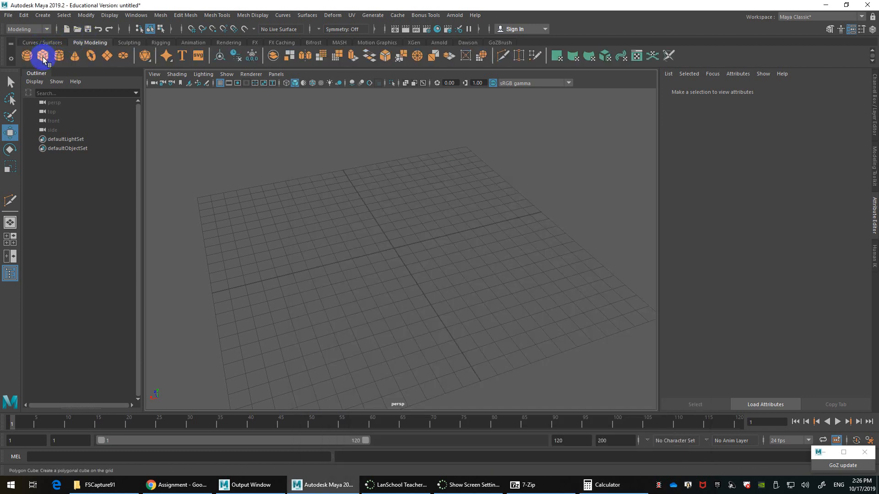
{"action": "left_click", "coordinate": [42, 56]}
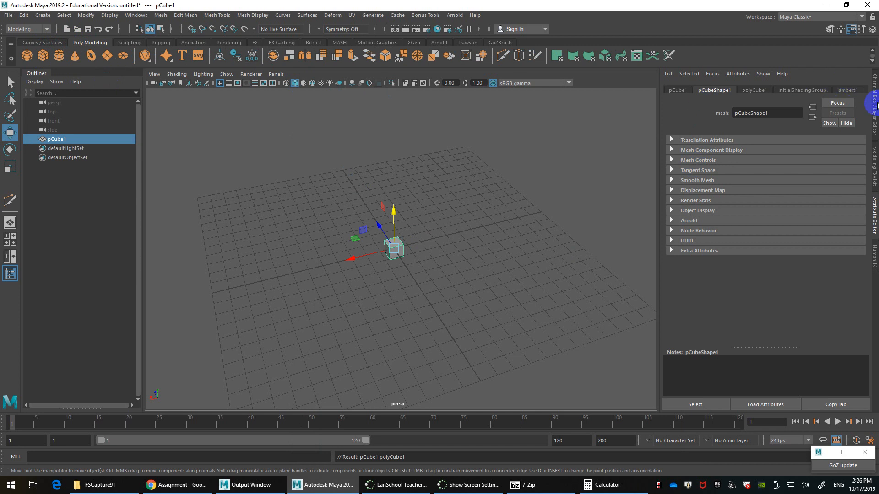
Show the cube's creation attributes and set its width to 2400
{"action": "left_click", "coordinate": [875, 105]}
{"action": "left_click", "coordinate": [771, 195]}
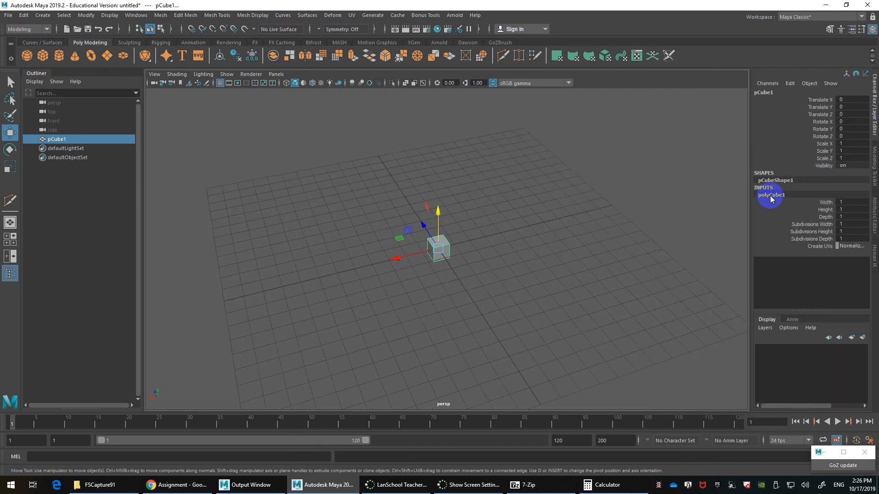
{"action": "double_click", "coordinate": [846, 201]}
{"action": "key", "text": "alt+Tab"}
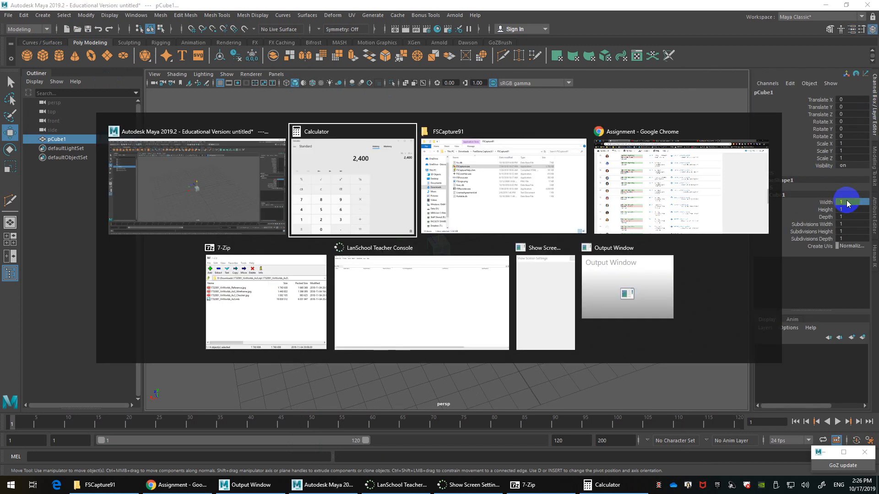
{"action": "key", "text": "alt+Tab"}
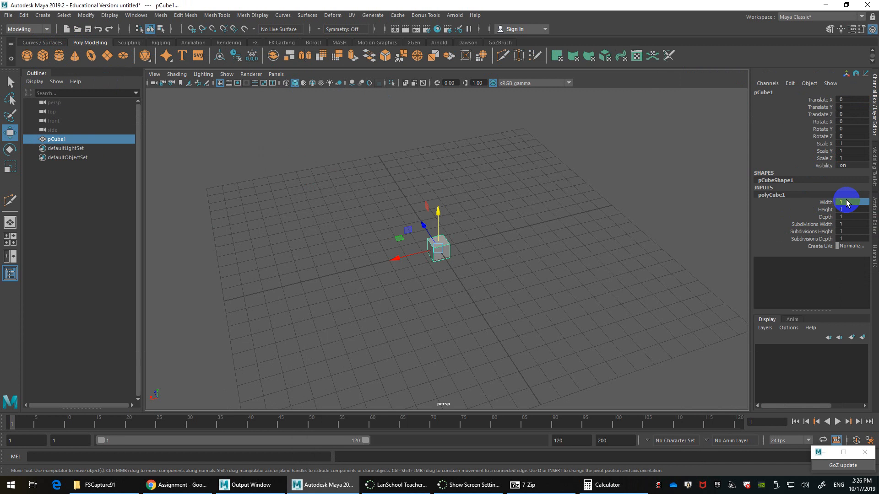
{"action": "double_click", "coordinate": [846, 201]}
{"action": "type", "text": "2400"}
{"action": "key", "text": "Return"}
{"action": "scroll", "coordinate": [411, 278], "scroll_direction": "down", "scroll_amount": 5}
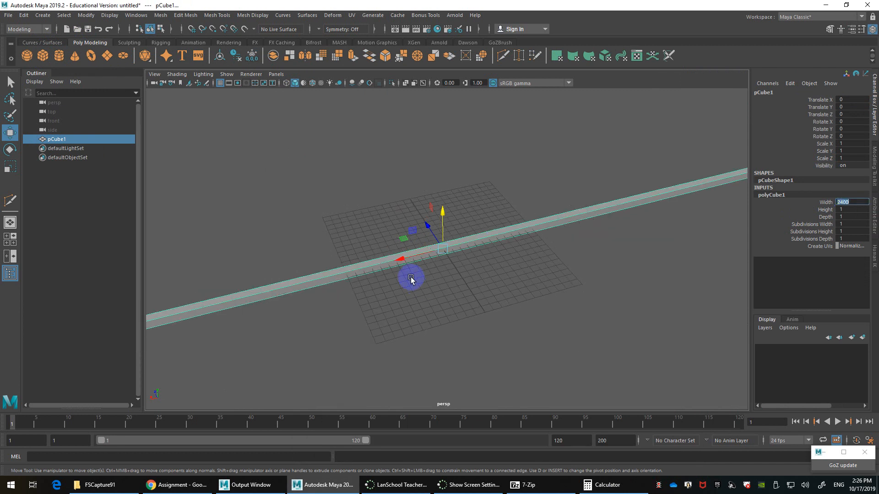
Set the cube's height to 1200
{"action": "left_click_drag", "start_coordinate": [448, 259], "coordinate": [494, 255], "text": "alt"}
{"action": "left_click", "coordinate": [850, 209]}
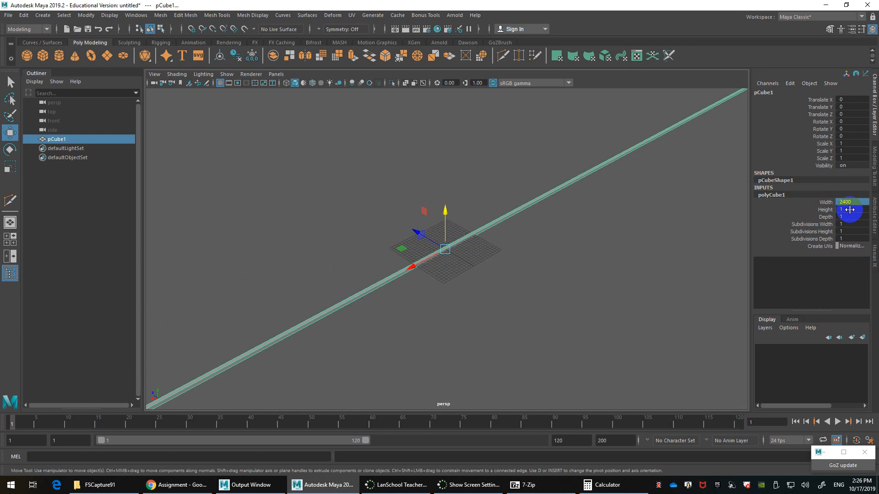
{"action": "double_click", "coordinate": [850, 209]}
{"action": "type", "text": "1200"}
{"action": "key", "text": "Return"}
{"action": "right_click_drag", "start_coordinate": [526, 327], "coordinate": [520, 251], "text": "alt"}
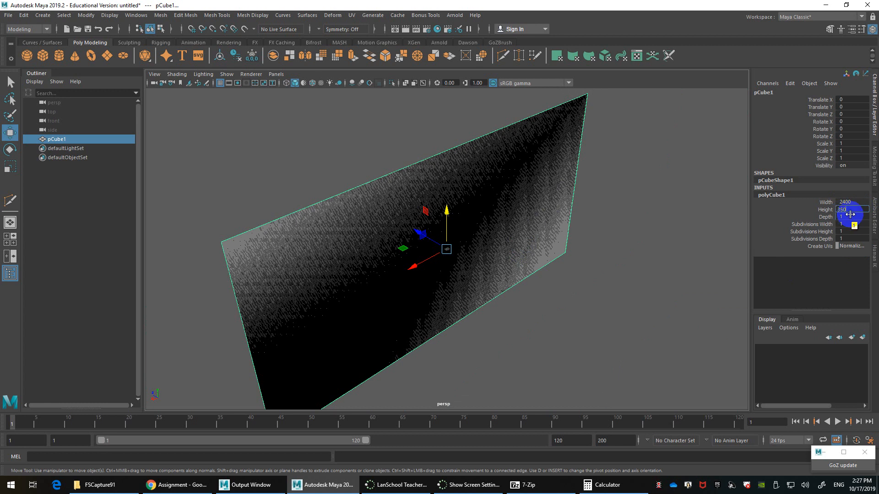
Set the cube's height to 350 and its depth to 1200
{"action": "left_click", "coordinate": [849, 216]}
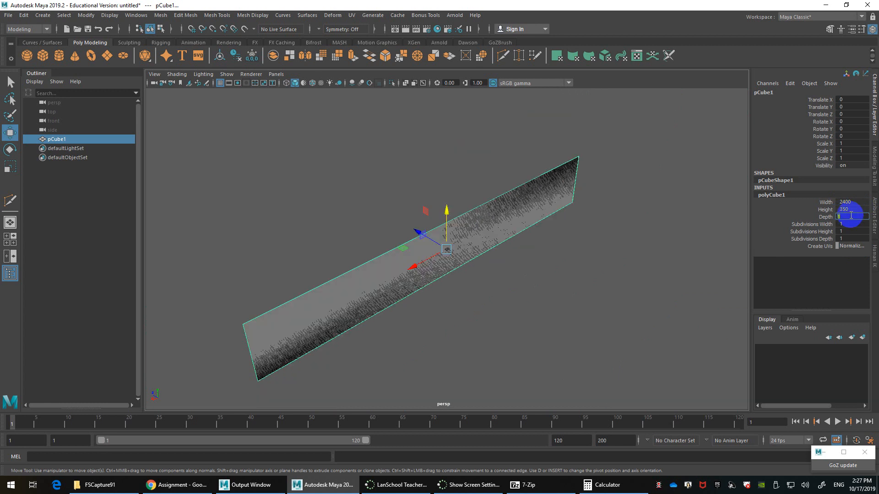
{"action": "type", "text": "1200"}
{"action": "key", "text": "Return"}
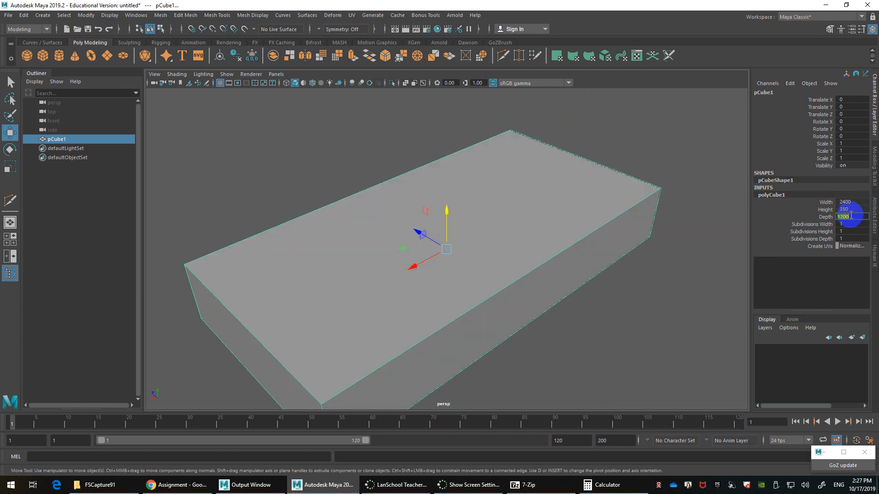
{"action": "left_click_drag", "start_coordinate": [569, 274], "coordinate": [487, 241], "text": "alt"}
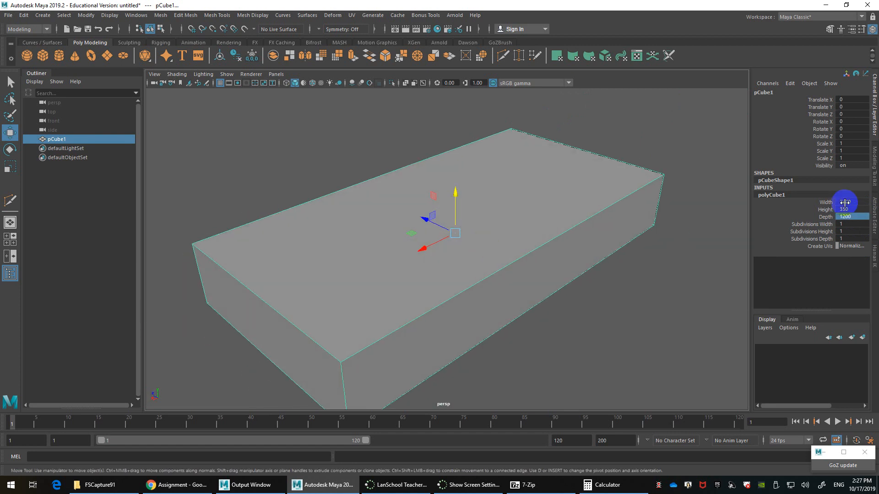
{"action": "left_click", "coordinate": [850, 209]}
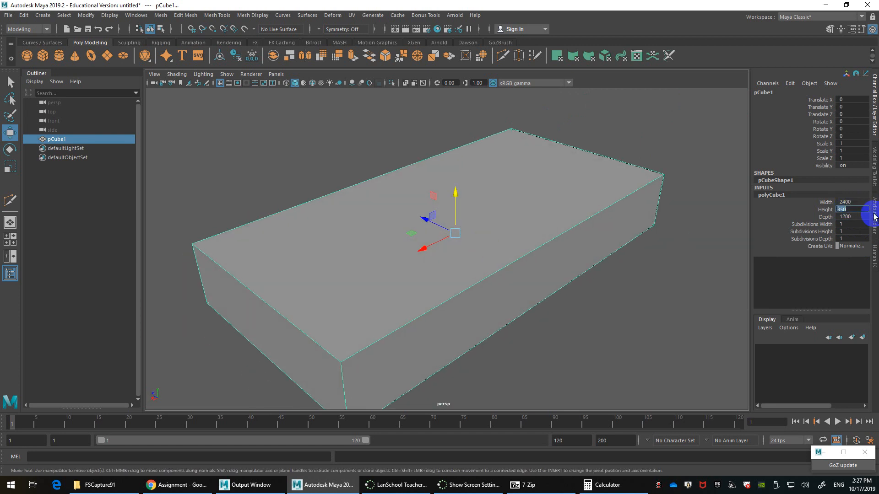
{"action": "key", "text": "Caps_Lock"}
{"action": "key", "text": "shift+Tab"}
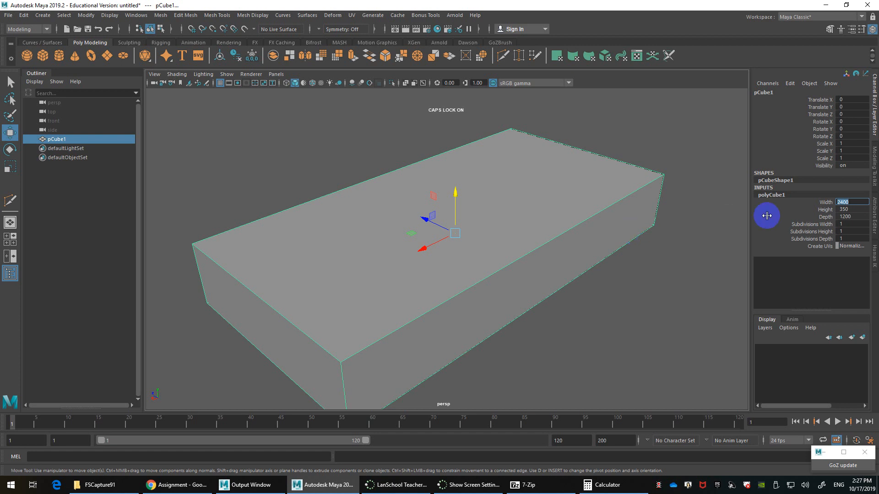
{"action": "key", "text": "Return"}
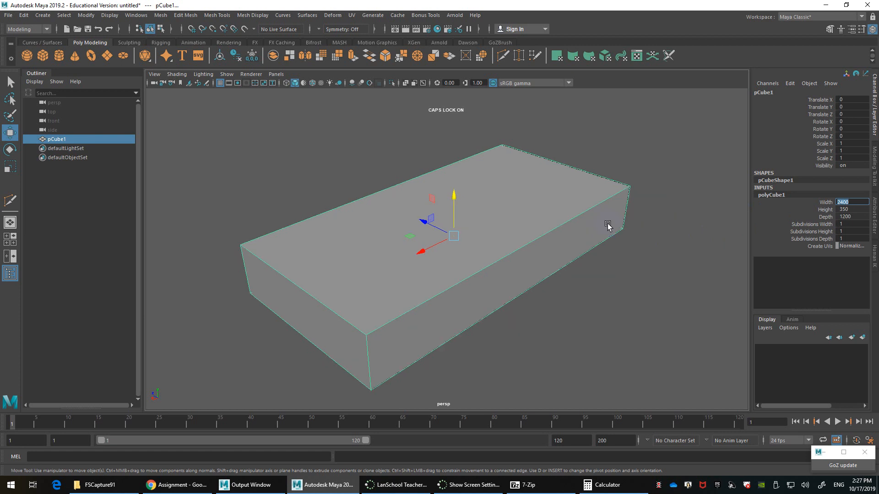
Switch to Calculator and reset the previous result by multiplying it by 0
{"action": "left_click", "coordinate": [601, 485]}
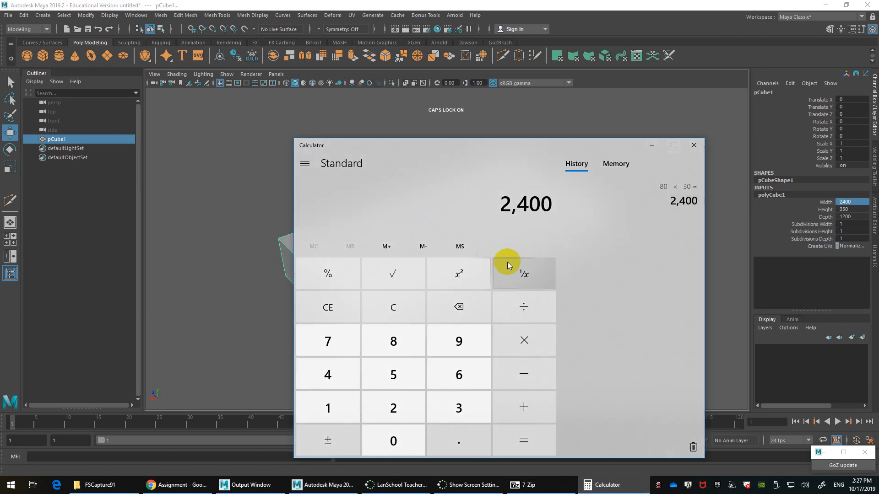
{"action": "type", "text": "*0"}
{"action": "key", "text": "Return"}
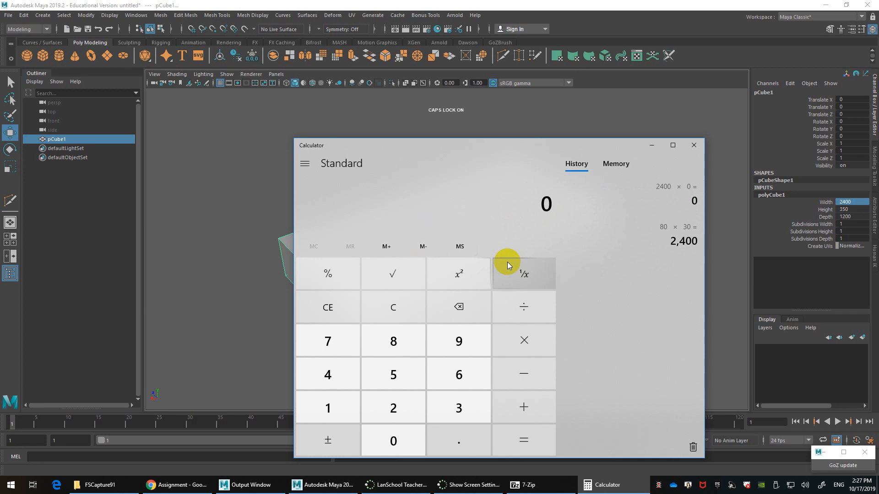
Calculate 10 × 300
{"action": "type", "text": "8"}
{"action": "key", "text": "BackSpace"}
{"action": "type", "text": "1"}
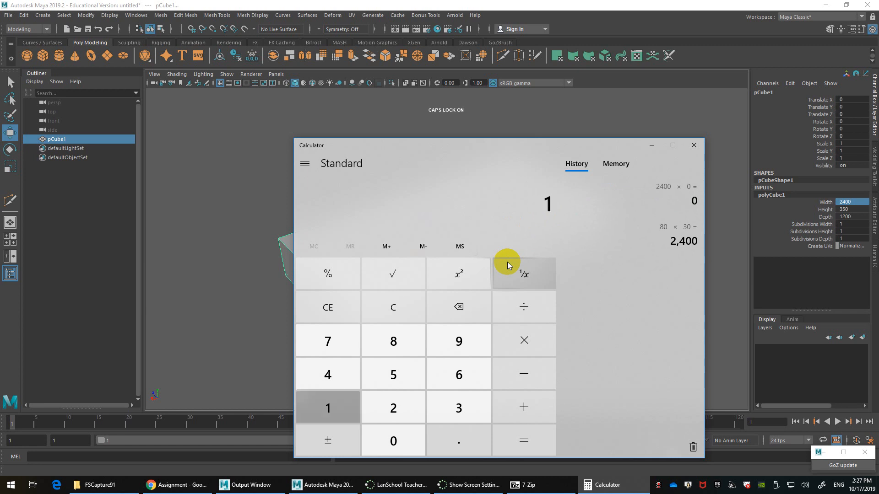
{"action": "type", "text": "0*300"}
{"action": "key", "text": "Return"}
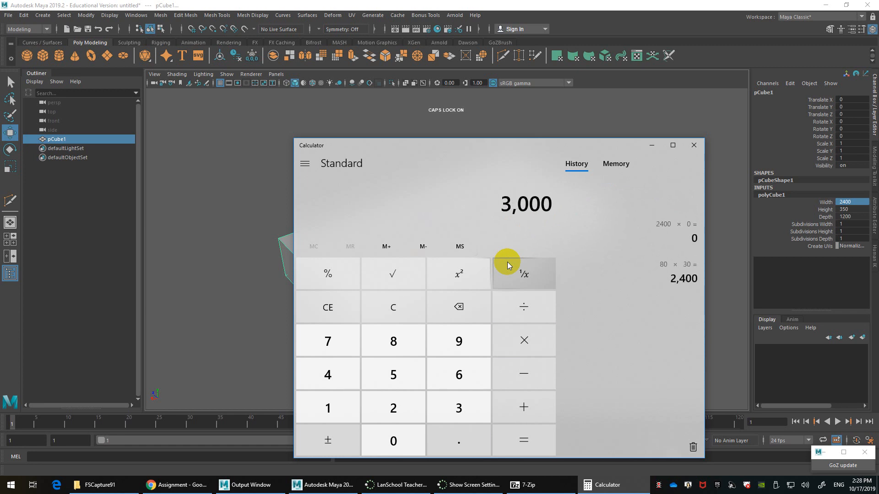
Reset the result by multiplying it by 0, and calculate 10 × 30
{"action": "type", "text": "*0"}
{"action": "key", "text": "Return"}
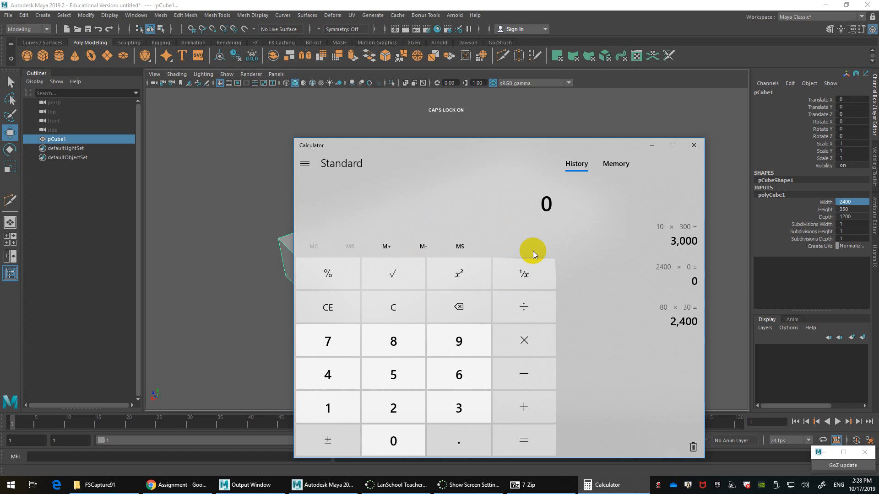
{"action": "type", "text": "10*30"}
{"action": "key", "text": "Return"}
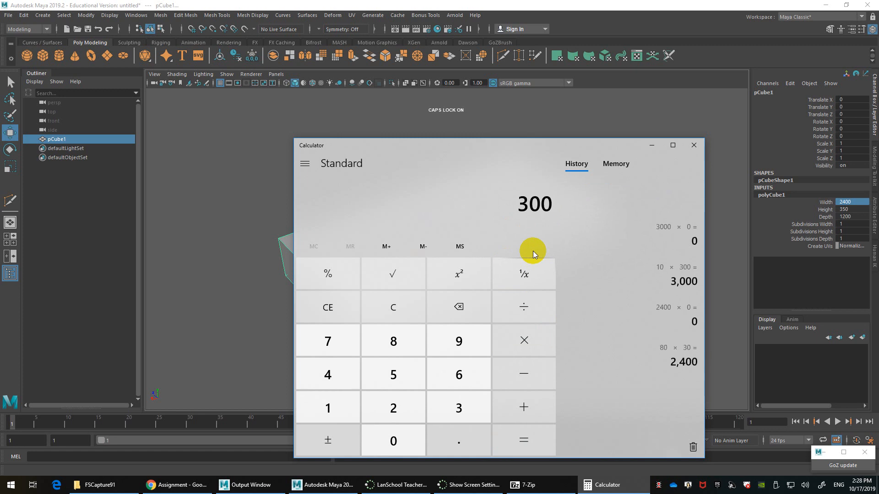
Switch back to Maya and set the cube's height to 300
{"action": "left_click", "coordinate": [829, 216]}
{"action": "double_click", "coordinate": [847, 209]}
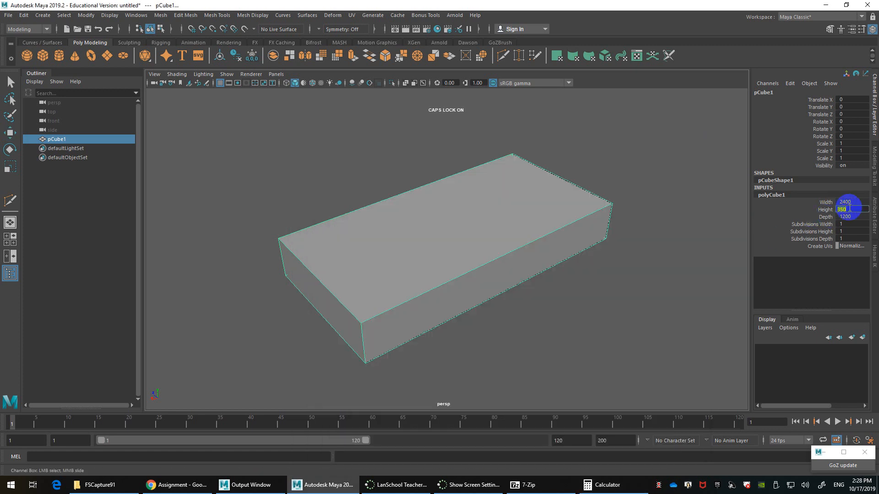
{"action": "type", "text": "30"}
{"action": "key", "text": "Return"}
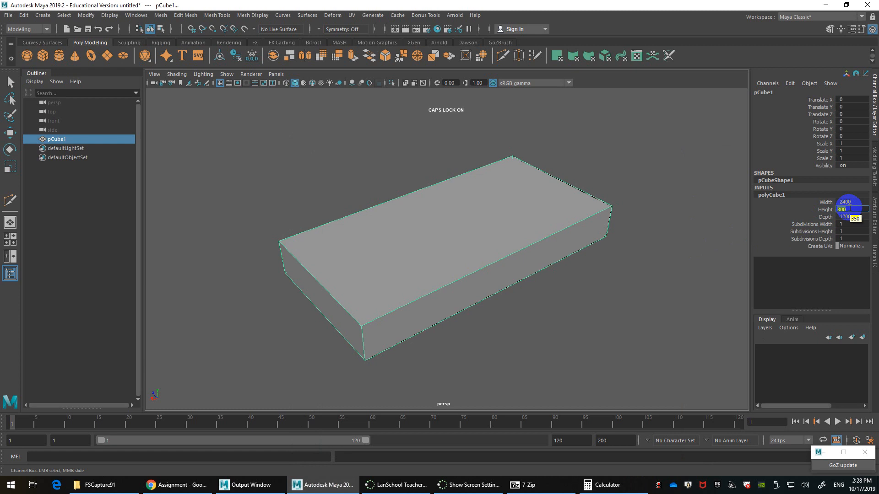
{"action": "mouse_move", "coordinate": [465, 269]}
{"action": "left_mouse_down", "text": "alt"}
{"action": "mouse_move", "coordinate": [441, 259]}
{"action": "mouse_move", "coordinate": [464, 259]}
{"action": "mouse_move", "coordinate": [484, 232]}
{"action": "mouse_move", "coordinate": [502, 237]}
{"action": "mouse_move", "coordinate": [472, 241]}
{"action": "mouse_move", "coordinate": [466, 259]}
{"action": "left_mouse_up", "text": "alt"}
{"action": "scroll", "coordinate": [472, 241], "scroll_direction": "up", "scroll_amount": 3}
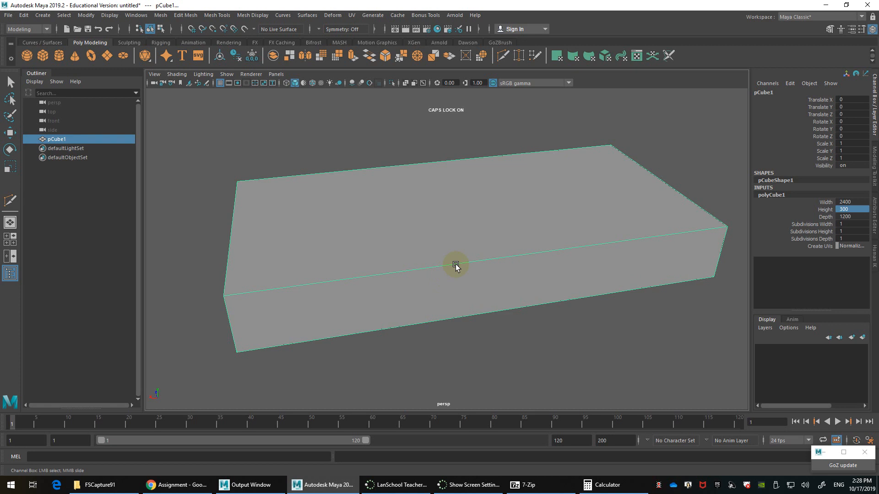
Select all the box's lengthwise edges in edge mode and connect them with an edge loop across the middle
{"action": "scroll", "coordinate": [455, 266], "scroll_direction": "down", "scroll_amount": 3}
{"action": "left_click_drag", "start_coordinate": [457, 255], "coordinate": [447, 255], "text": "alt"}
{"action": "right_click_drag", "start_coordinate": [447, 230], "coordinate": [442, 202]}
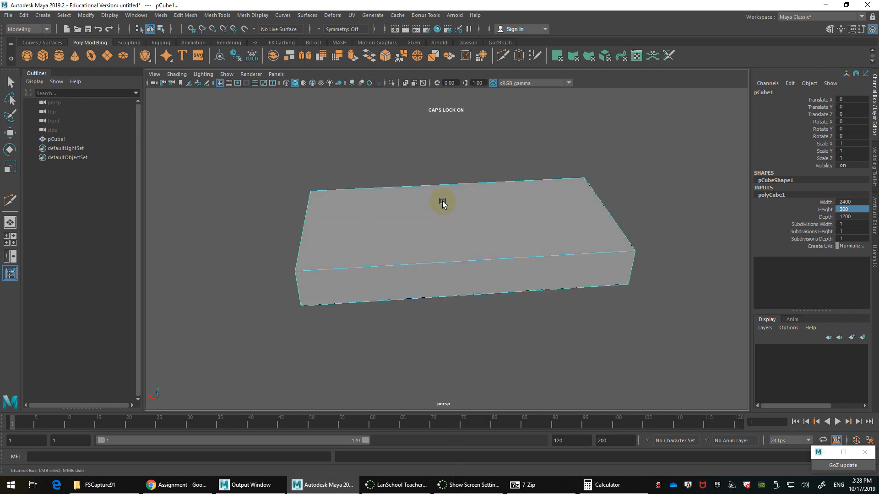
{"action": "left_click_drag", "start_coordinate": [462, 148], "coordinate": [464, 340]}
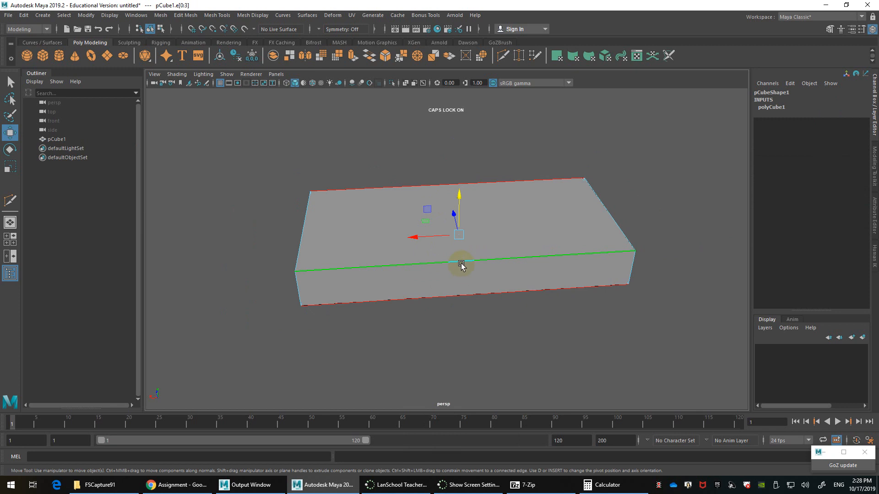
{"action": "right_click_drag", "start_coordinate": [463, 263], "coordinate": [463, 394], "text": "shift"}
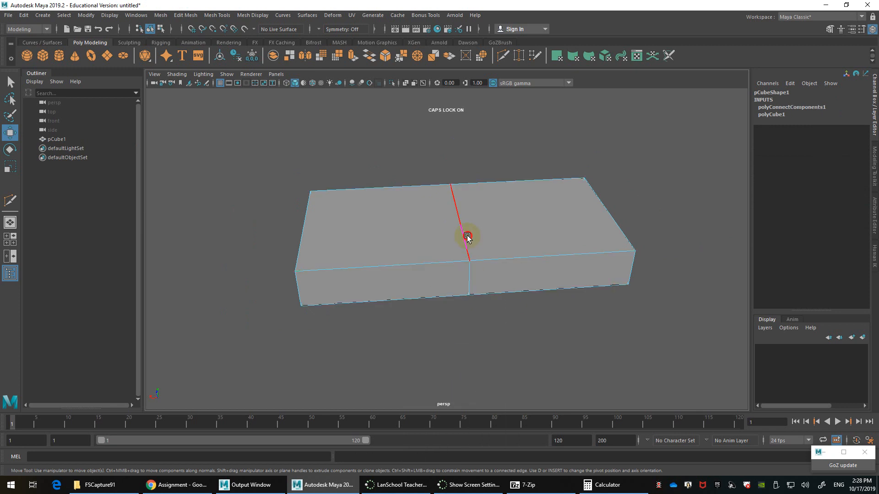
Bevel the middle edge loop, raising the segments and fraction to spread nine evenly spaced crosswise loops over the box
{"action": "double_click", "coordinate": [467, 237]}
{"action": "right_click_drag", "start_coordinate": [468, 236], "coordinate": [515, 236], "text": "shift"}
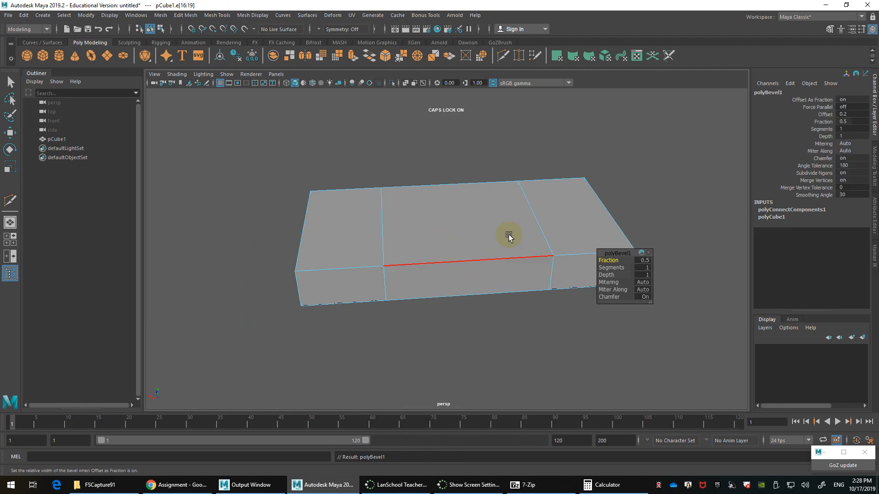
{"action": "mouse_move", "coordinate": [606, 269]}
{"action": "left_mouse_down"}
{"action": "mouse_move", "coordinate": [638, 266]}
{"action": "mouse_move", "coordinate": [610, 260]}
{"action": "left_mouse_up"}
{"action": "double_click", "coordinate": [572, 230]}
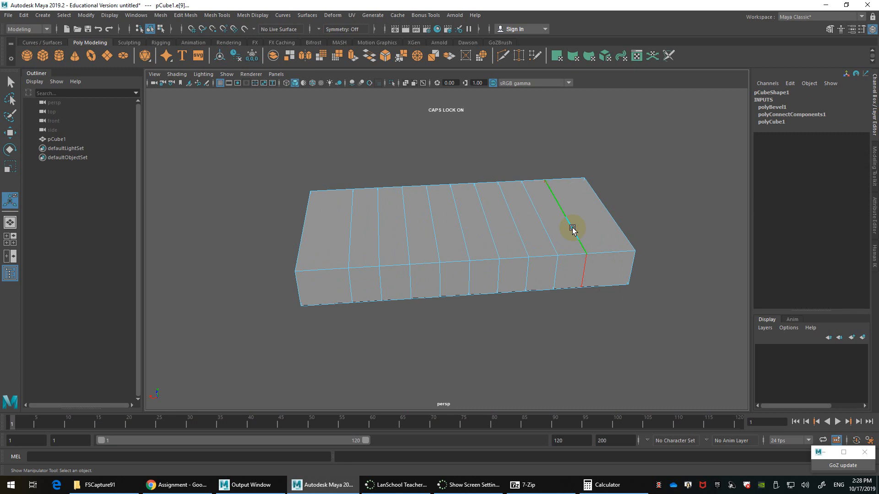
{"action": "double_click", "coordinate": [547, 231], "text": "shift"}
{"action": "double_click", "coordinate": [516, 229], "text": "shift"}
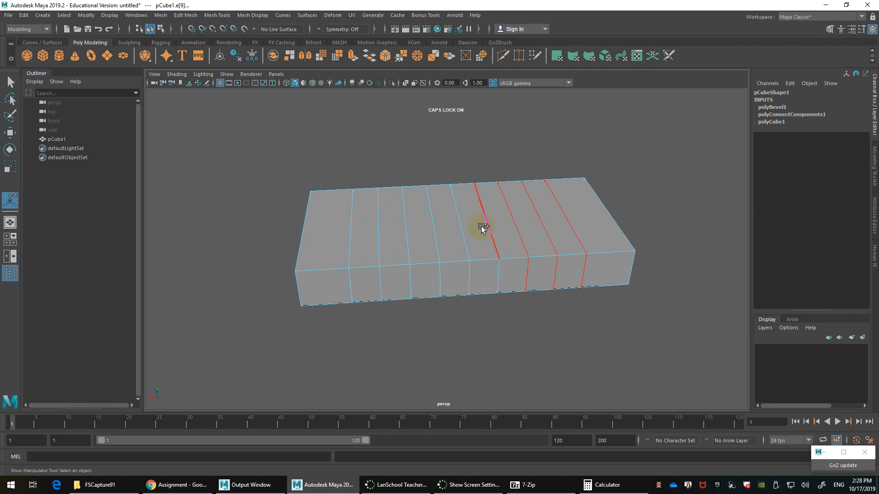
{"action": "double_click", "coordinate": [462, 225], "text": "shift"}
{"action": "double_click", "coordinate": [438, 227], "text": "shift"}
{"action": "double_click", "coordinate": [406, 227], "text": "shift"}
Connect the box's widthwise edges with a lengthwise middle loop and bevel it into two loops at fraction 0.5
{"action": "left_click_drag", "start_coordinate": [385, 227], "coordinate": [495, 229], "text": "alt"}
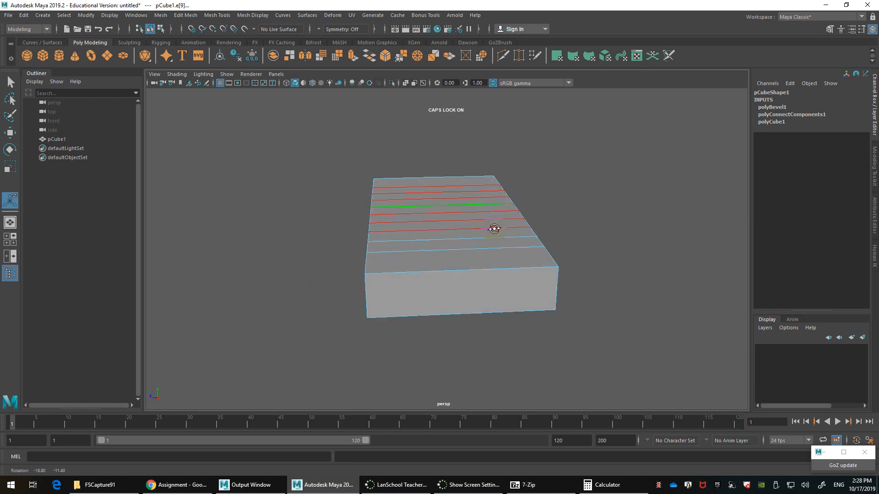
{"action": "left_click_drag", "start_coordinate": [438, 153], "coordinate": [446, 335]}
{"action": "right_click_drag", "start_coordinate": [445, 264], "coordinate": [442, 394], "text": "shift"}
{"action": "left_click", "coordinate": [462, 297]}
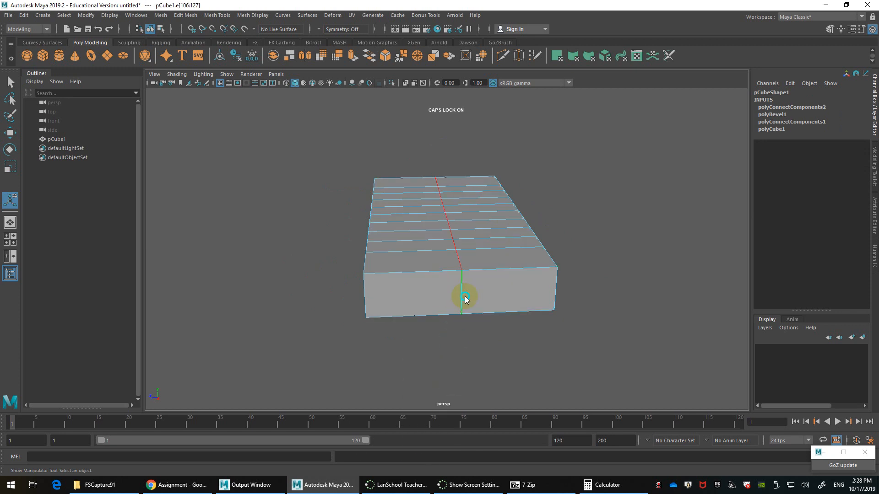
{"action": "right_click_drag", "start_coordinate": [464, 297], "coordinate": [504, 297], "text": "shift"}
{"action": "left_click_drag", "start_coordinate": [509, 296], "coordinate": [501, 304], "text": "alt"}
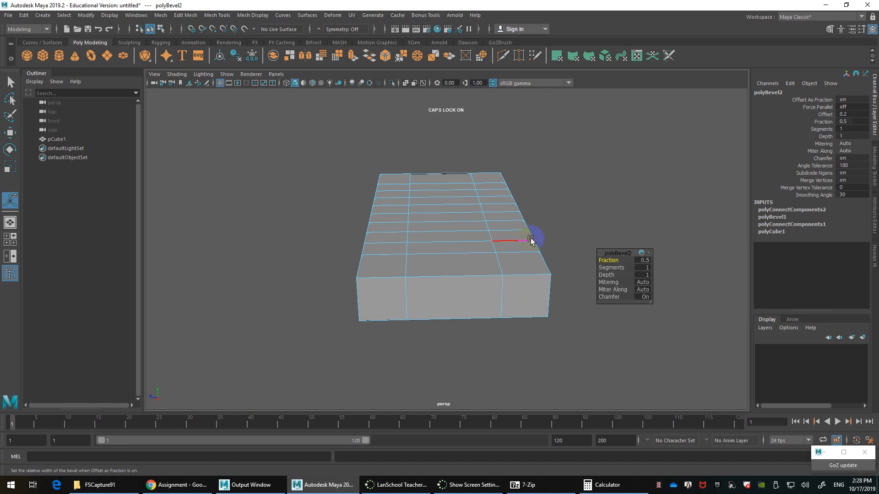
Select both lengthwise edge loops together with all the crosswise edge loops around the box
{"action": "left_click_drag", "start_coordinate": [481, 280], "coordinate": [379, 288], "text": "alt"}
{"action": "double_click", "coordinate": [498, 302]}
{"action": "double_click", "coordinate": [401, 287], "text": "shift"}
{"action": "double_click", "coordinate": [375, 280], "text": "shift"}
{"action": "double_click", "coordinate": [407, 272], "text": "shift"}
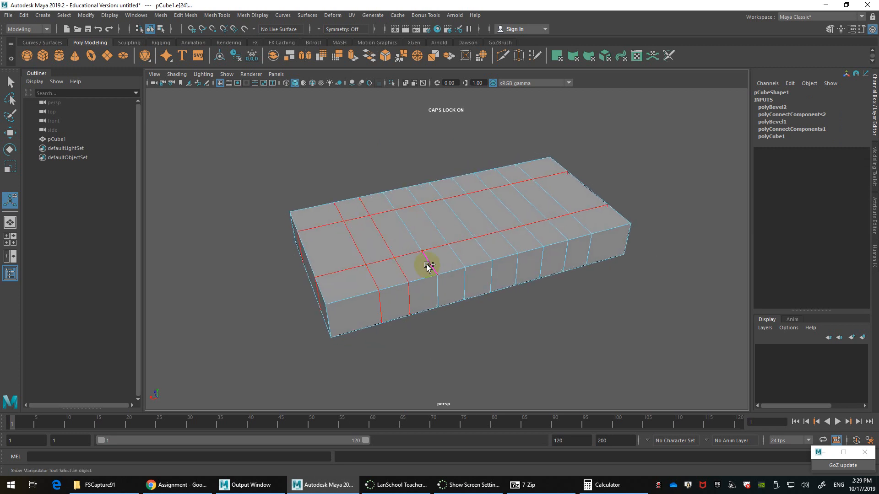
{"action": "double_click", "coordinate": [430, 264], "text": "shift"}
{"action": "double_click", "coordinate": [454, 254], "text": "shift"}
{"action": "double_click", "coordinate": [486, 250], "text": "shift"}
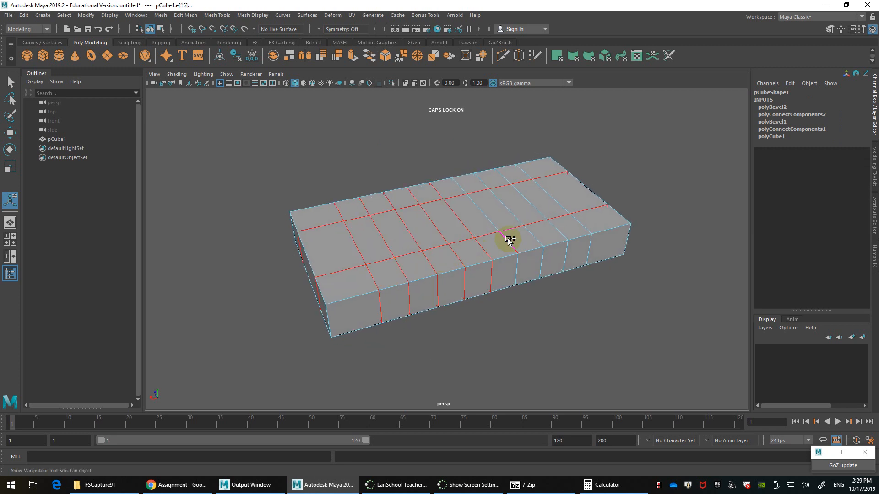
{"action": "double_click", "coordinate": [508, 239], "text": "shift"}
{"action": "double_click", "coordinate": [532, 232], "text": "shift"}
{"action": "double_click", "coordinate": [551, 230], "text": "shift"}
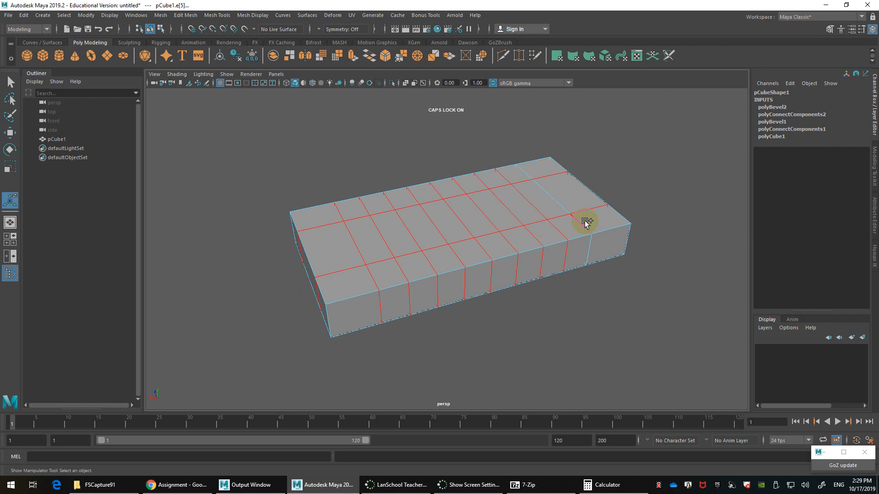
Bevel the selected loops with a fraction of 0.8 to split each into a pair of loops
{"action": "left_click_drag", "start_coordinate": [583, 219], "coordinate": [553, 247], "text": "alt"}
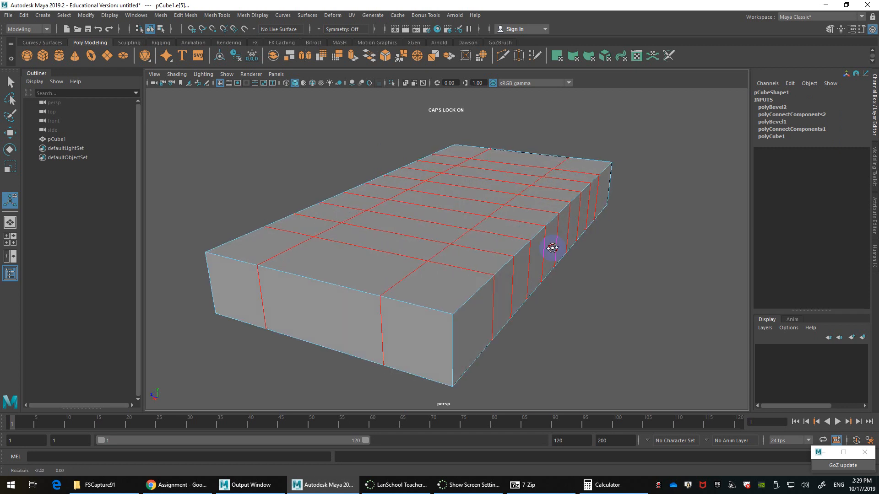
{"action": "right_click_drag", "start_coordinate": [479, 271], "coordinate": [515, 271], "text": "shift"}
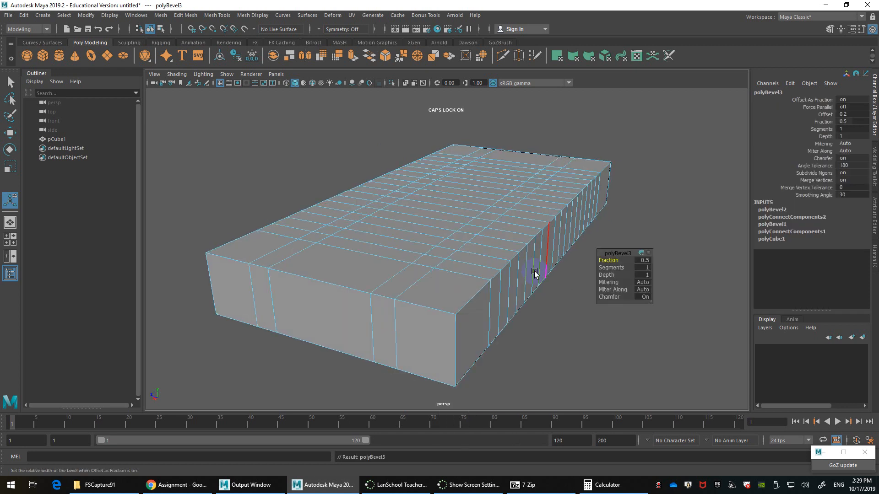
{"action": "left_click_drag", "start_coordinate": [556, 318], "coordinate": [517, 311], "text": "alt"}
{"action": "left_click_drag", "start_coordinate": [608, 261], "coordinate": [536, 269]}
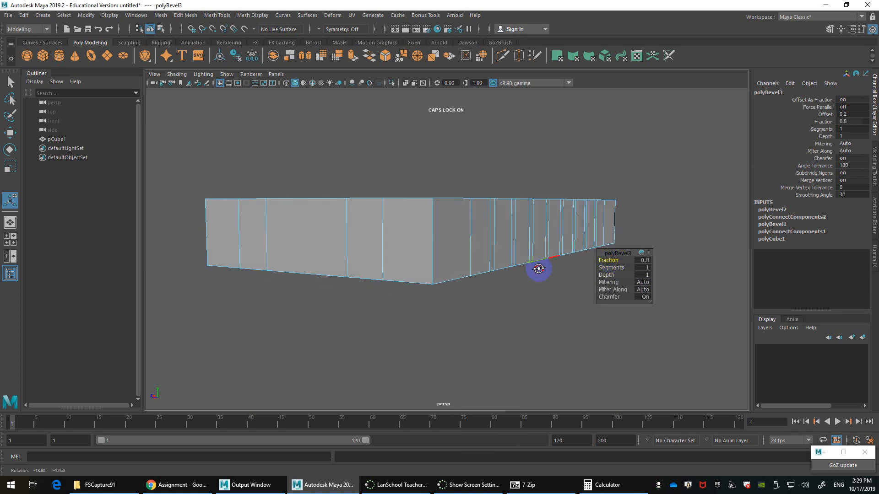
Insert two horizontal edge loops around the box's sides with Multi-Cut, one near the upper edge and one below the middle
{"action": "left_click", "coordinate": [440, 243]}
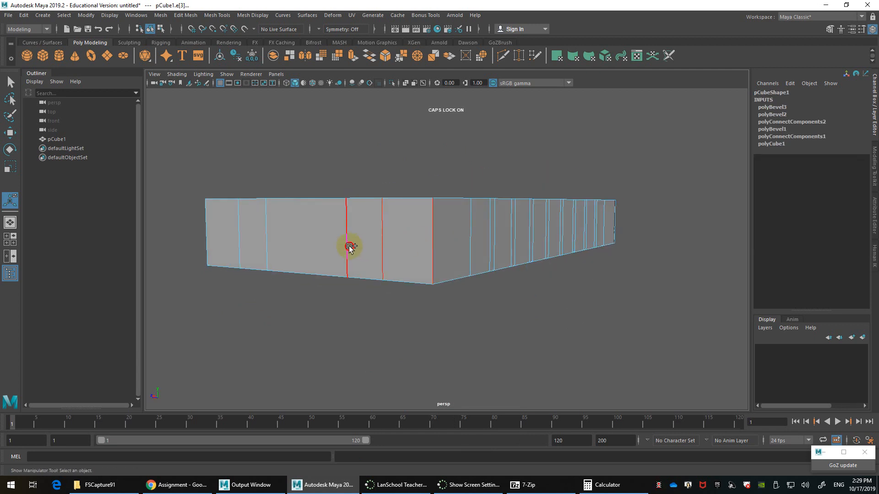
{"action": "right_click_drag", "start_coordinate": [376, 245], "coordinate": [332, 247], "text": "shift"}
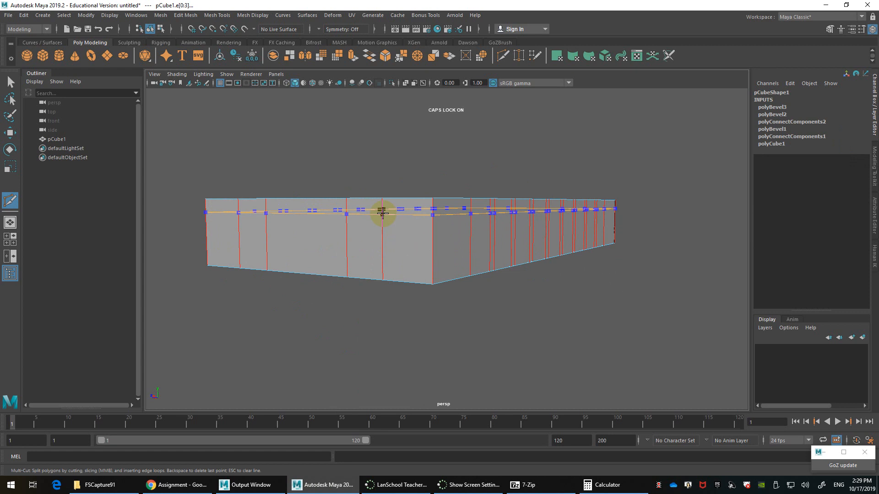
{"action": "left_click", "coordinate": [382, 214], "text": "ctrl"}
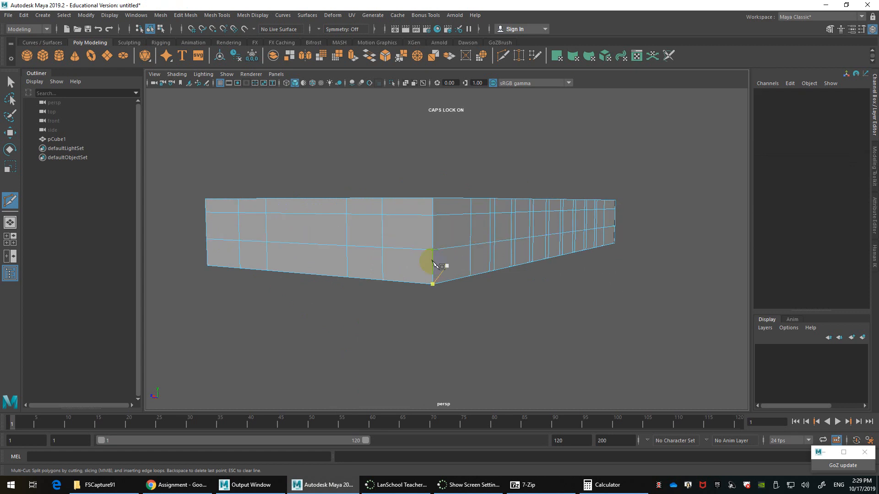
In face mode, select two window faces on the short end and three on the long side within the middle band
{"action": "mouse_move", "coordinate": [428, 265]}
{"action": "left_mouse_down", "text": "alt"}
{"action": "mouse_move", "coordinate": [386, 286]}
{"action": "mouse_move", "coordinate": [417, 290]}
{"action": "mouse_move", "coordinate": [426, 273]}
{"action": "left_mouse_up", "text": "alt"}
{"action": "key", "text": "w"}
{"action": "right_click", "coordinate": [427, 277]}
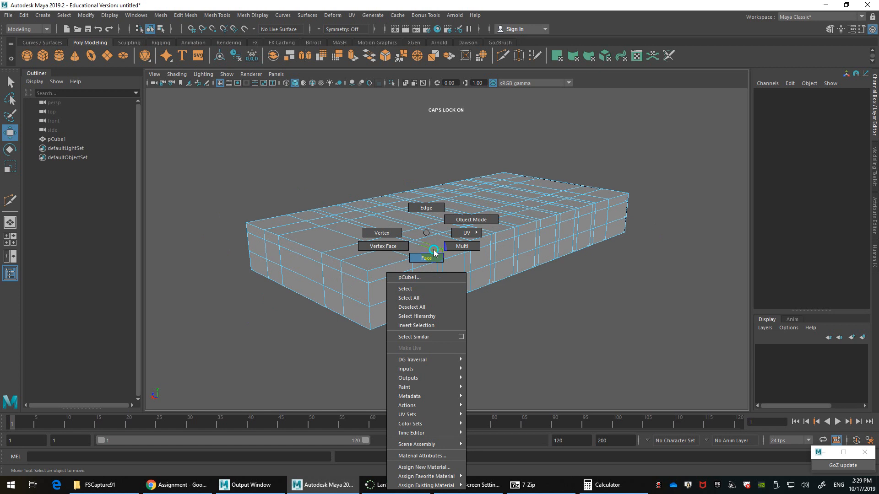
{"action": "left_click", "coordinate": [427, 257]}
{"action": "left_click", "coordinate": [276, 261]}
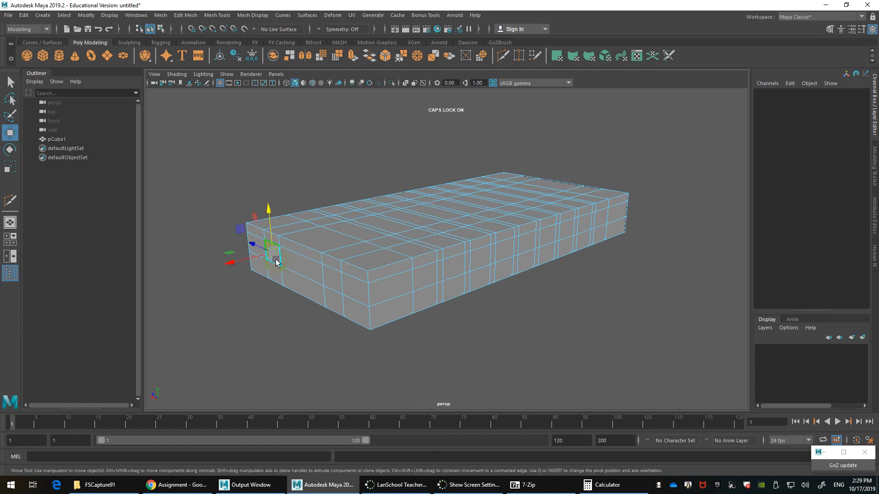
{"action": "left_click", "coordinate": [330, 280], "text": "shift"}
{"action": "left_click", "coordinate": [422, 275], "text": "shift"}
{"action": "left_click", "coordinate": [452, 271], "text": "shift"}
{"action": "left_click", "coordinate": [477, 265], "text": "shift"}
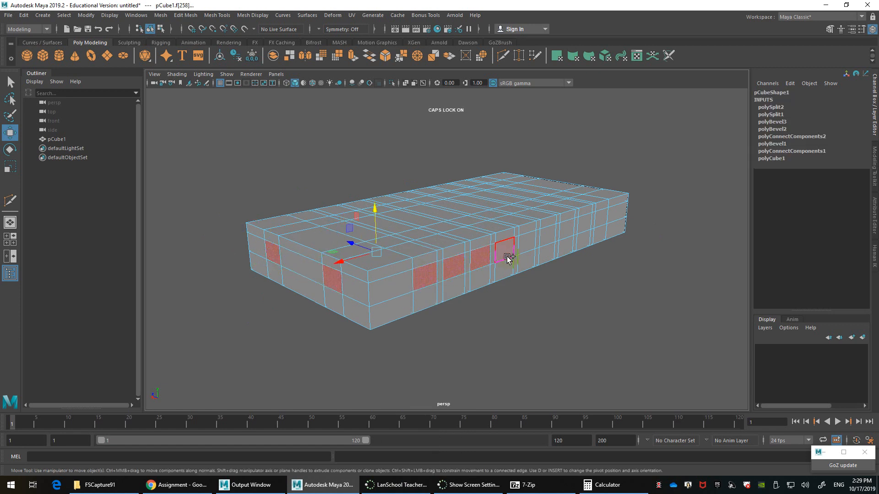
Turn on Object X symmetry and add the remaining window faces along both long sides to the selection
{"action": "left_click", "coordinate": [829, 29]}
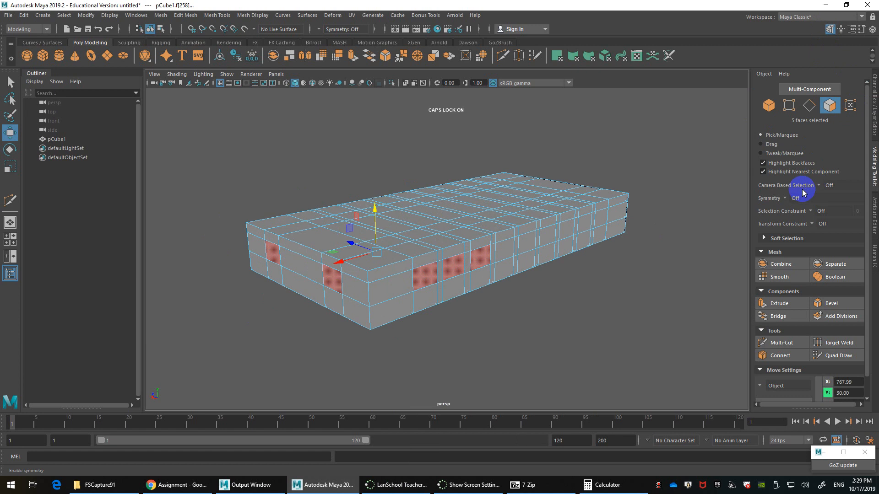
{"action": "left_click", "coordinate": [784, 199]}
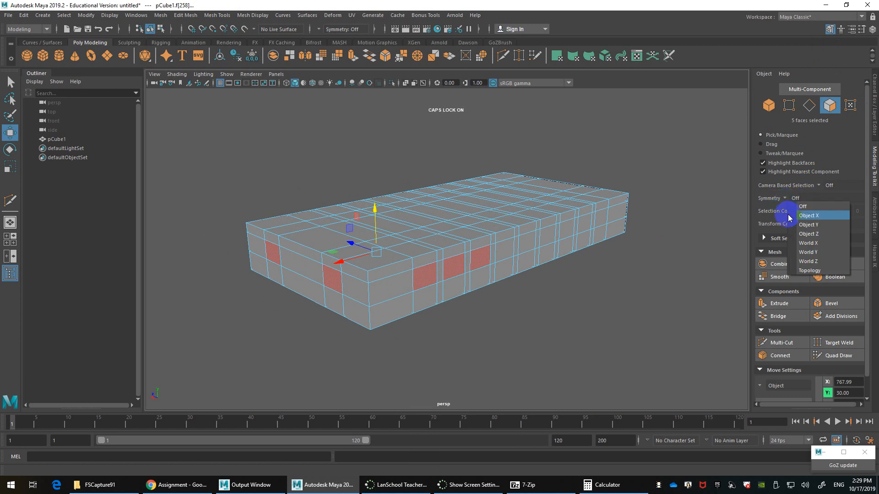
{"action": "left_click", "coordinate": [502, 251], "text": "shift"}
{"action": "left_click", "coordinate": [526, 248], "text": "shift"}
{"action": "left_click_drag", "start_coordinate": [467, 258], "coordinate": [543, 254], "text": "alt"}
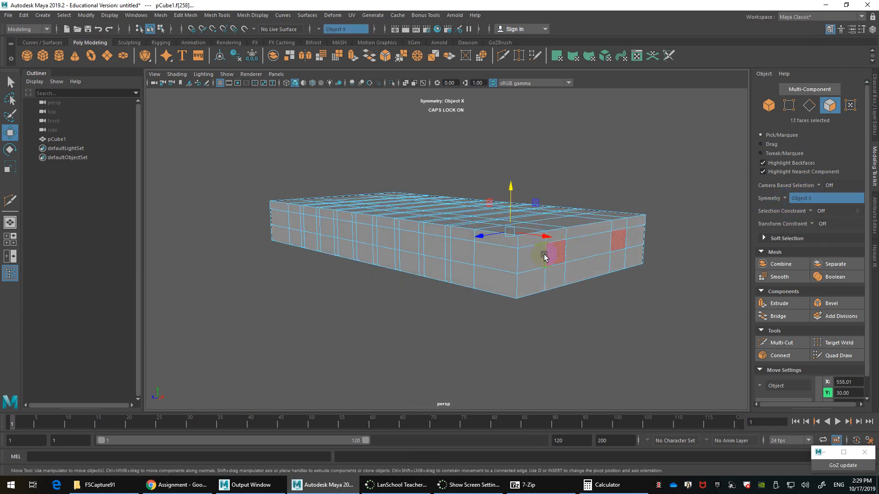
{"action": "left_click", "coordinate": [463, 251], "text": "shift"}
{"action": "left_click", "coordinate": [434, 246], "text": "shift"}
{"action": "left_click", "coordinate": [408, 241], "text": "shift"}
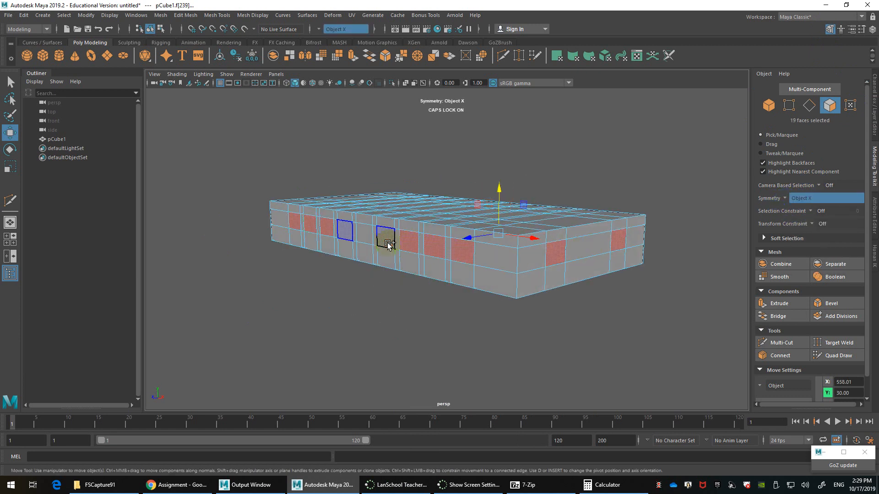
Extrude the selected window faces inward with a thickness of -16.5
{"action": "left_click_drag", "start_coordinate": [360, 235], "coordinate": [409, 277], "text": "alt"}
{"action": "key", "text": "ctrl+e"}
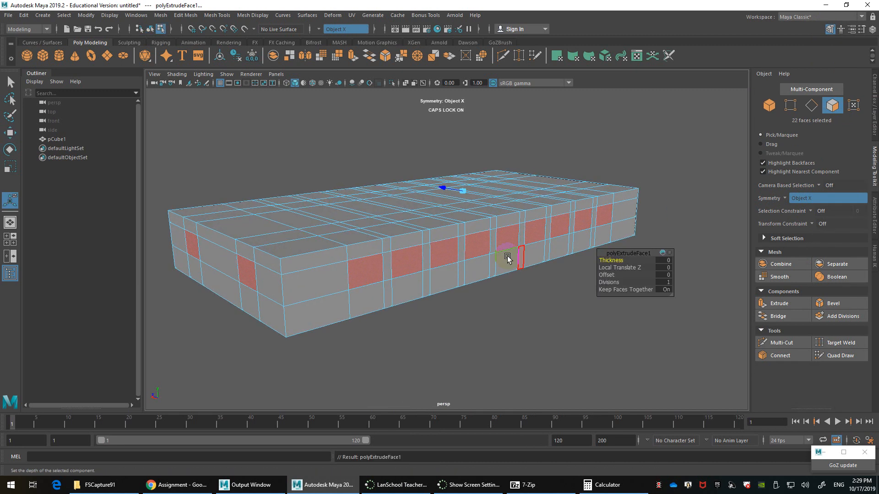
{"action": "left_click_drag", "start_coordinate": [506, 257], "coordinate": [522, 270], "text": "alt"}
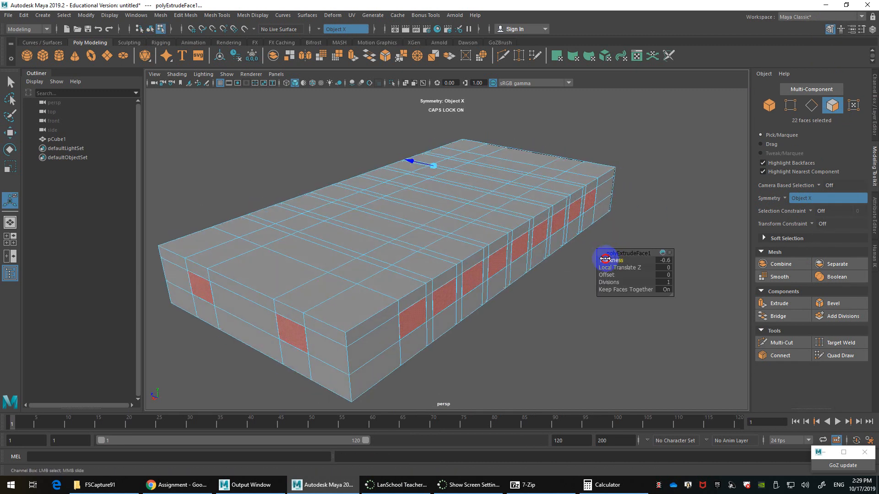
{"action": "left_click_drag", "start_coordinate": [594, 258], "coordinate": [518, 275]}
Select the narrow inner side faces of the long side's window recesses and duplicate them with Separate duplicated faces off and offset 0
{"action": "middle_click_drag", "start_coordinate": [515, 275], "coordinate": [534, 261], "text": "alt"}
{"action": "scroll", "coordinate": [517, 262], "scroll_direction": "up", "scroll_amount": 5}
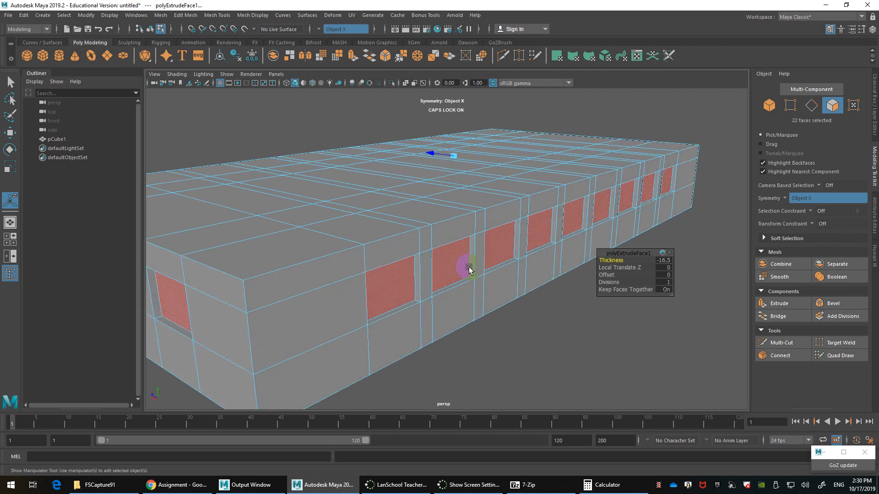
{"action": "left_click", "coordinate": [418, 281]}
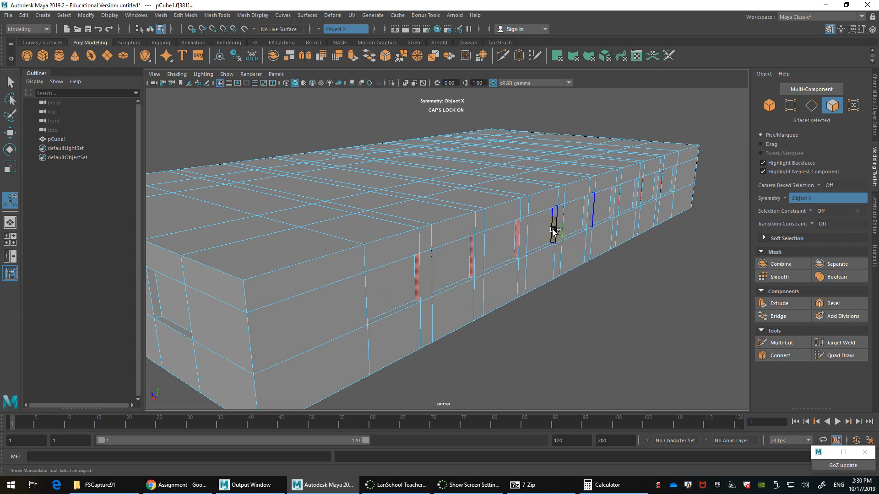
{"action": "left_click_drag", "start_coordinate": [574, 225], "coordinate": [521, 263], "text": "alt"}
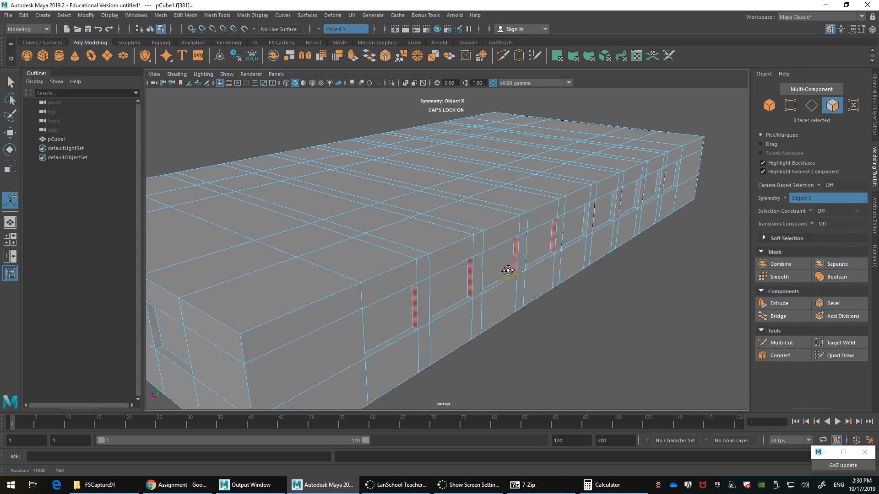
{"action": "right_click", "coordinate": [516, 260], "text": "shift"}
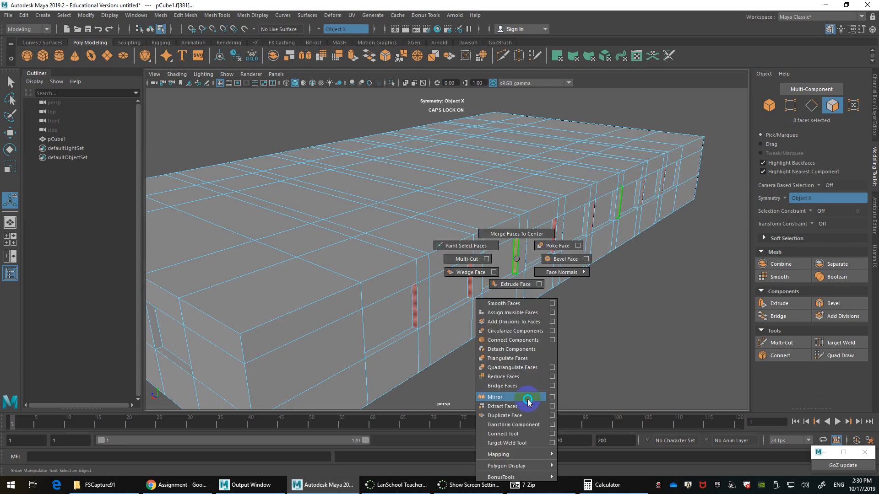
{"action": "left_click", "coordinate": [552, 416]}
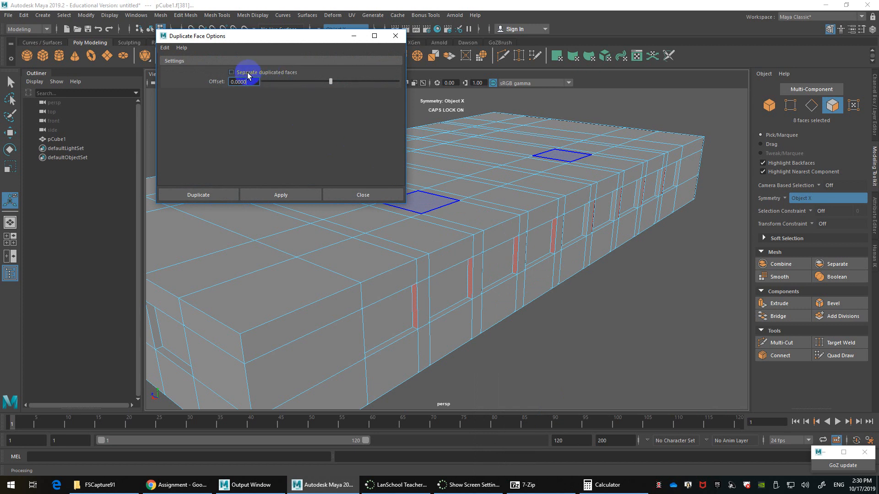
{"action": "left_click", "coordinate": [198, 195]}
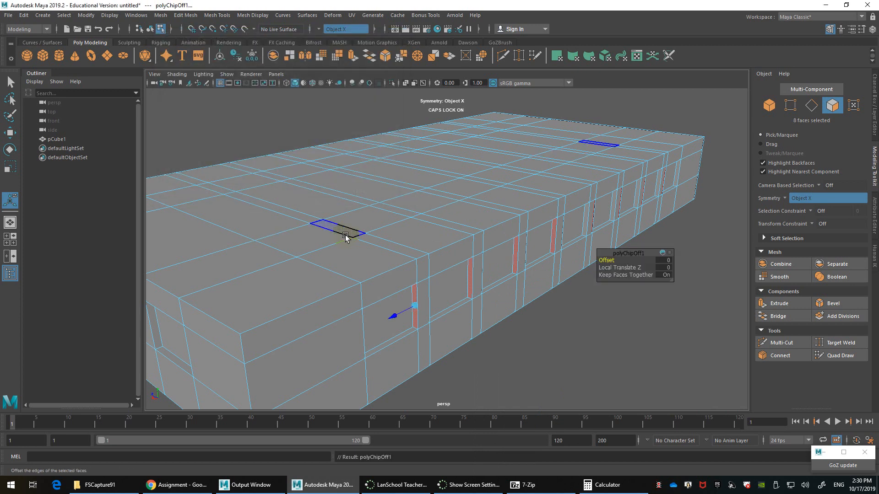
Move the duplicated narrow faces along the wall to the middle of their window openings
{"action": "key", "text": "w"}
{"action": "scroll", "coordinate": [417, 304], "scroll_direction": "up", "scroll_amount": 3}
{"action": "left_click_drag", "start_coordinate": [417, 303], "coordinate": [351, 312]}
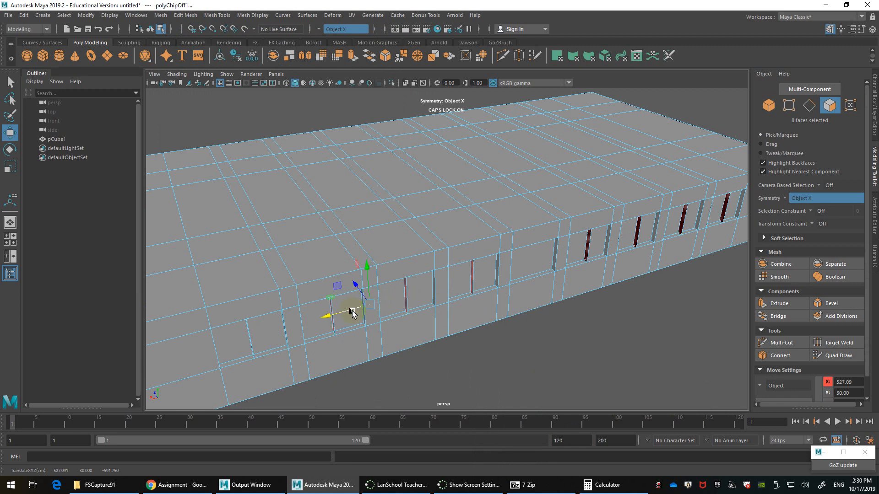
Extrude the duplicated faces into thin vertical window bars with a Local Translate Z of 7.154
{"action": "scroll", "coordinate": [393, 297], "scroll_direction": "up", "scroll_amount": 5}
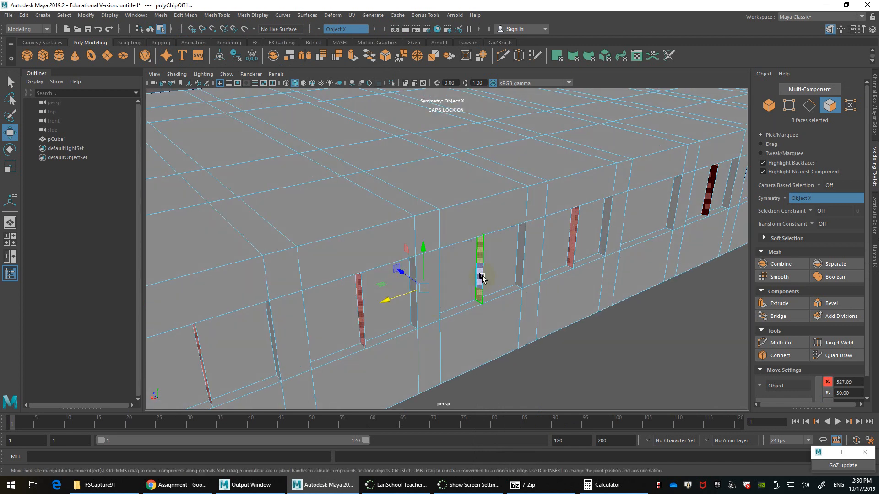
{"action": "right_click", "coordinate": [483, 277], "text": "shift"}
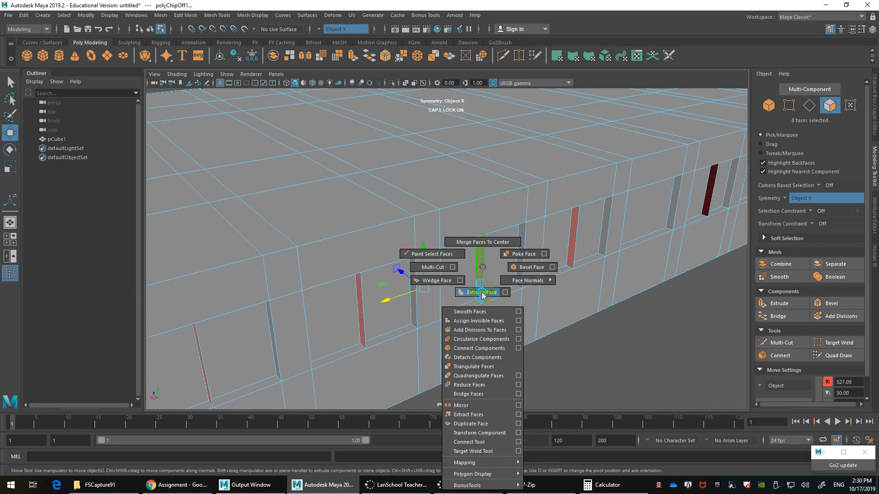
{"action": "left_click", "coordinate": [481, 291]}
{"action": "left_click_drag", "start_coordinate": [224, 349], "coordinate": [173, 369]}
{"action": "left_click_drag", "start_coordinate": [241, 357], "coordinate": [351, 300], "text": "alt"}
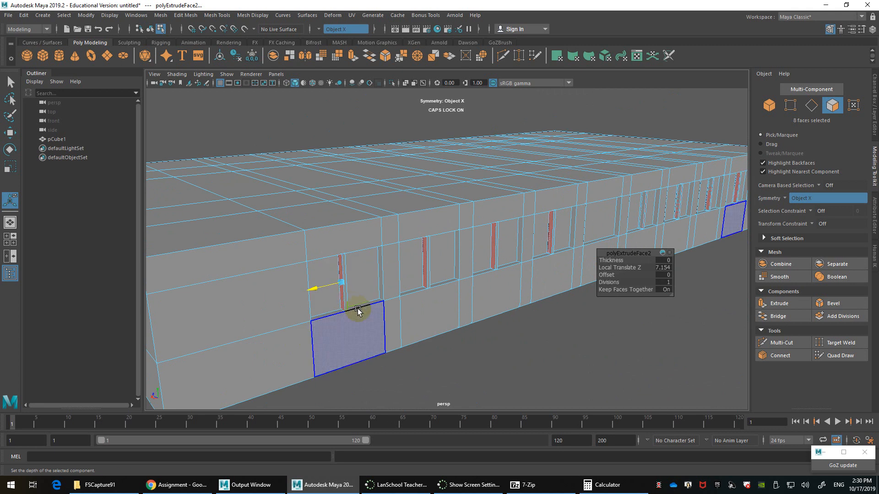
Expand the face selection to the complete window bars and move them out in front of the wall
{"action": "key", "text": "shift+period"}
{"action": "scroll", "coordinate": [360, 311], "scroll_direction": "down", "scroll_amount": 3}
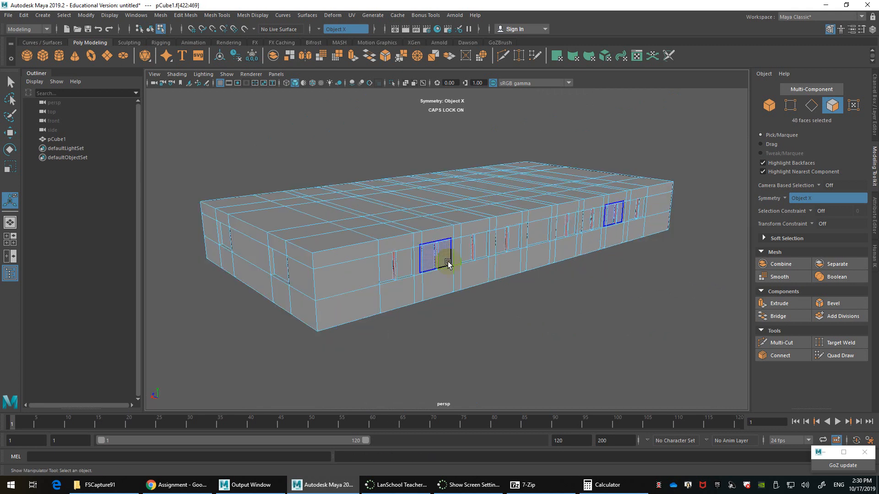
{"action": "scroll", "coordinate": [497, 275], "scroll_direction": "up", "scroll_amount": 3}
{"action": "left_click_drag", "start_coordinate": [522, 283], "coordinate": [471, 249], "text": "alt"}
{"action": "key", "text": "w"}
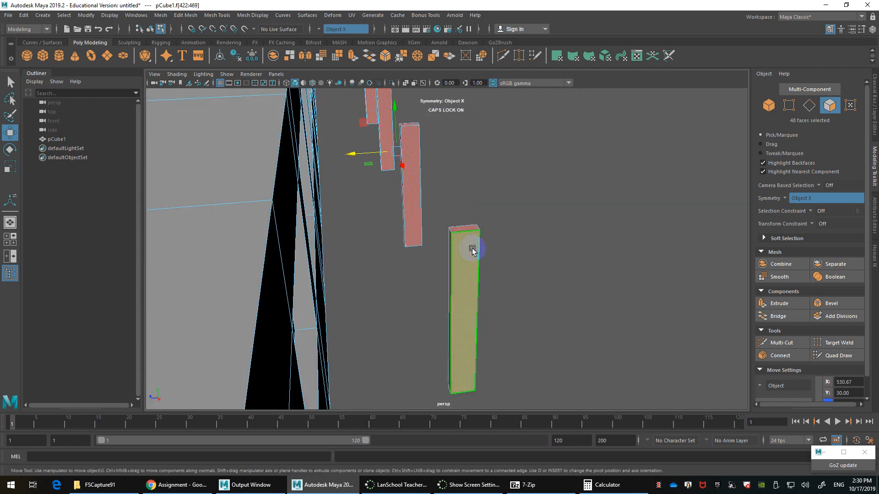
Try to select the top, back and bottom faces of the first detached bar one by one
{"action": "right_click", "coordinate": [478, 230]}
{"action": "left_click", "coordinate": [480, 254]}
{"action": "left_click", "coordinate": [449, 236]}
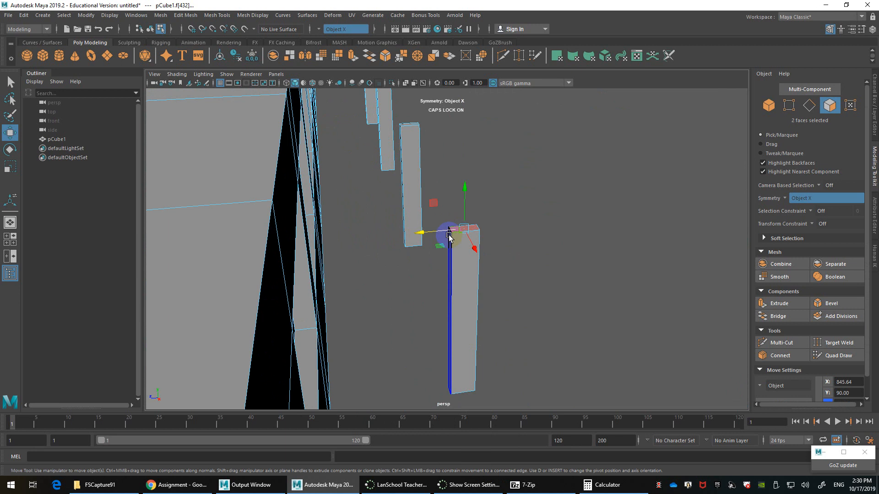
{"action": "left_click", "coordinate": [449, 251], "text": "shift"}
{"action": "left_click_drag", "start_coordinate": [449, 253], "coordinate": [467, 274], "text": "alt"}
{"action": "middle_click_drag", "start_coordinate": [437, 242], "coordinate": [437, 296], "text": "alt"}
{"action": "left_click_drag", "start_coordinate": [437, 297], "coordinate": [435, 270], "text": "alt"}
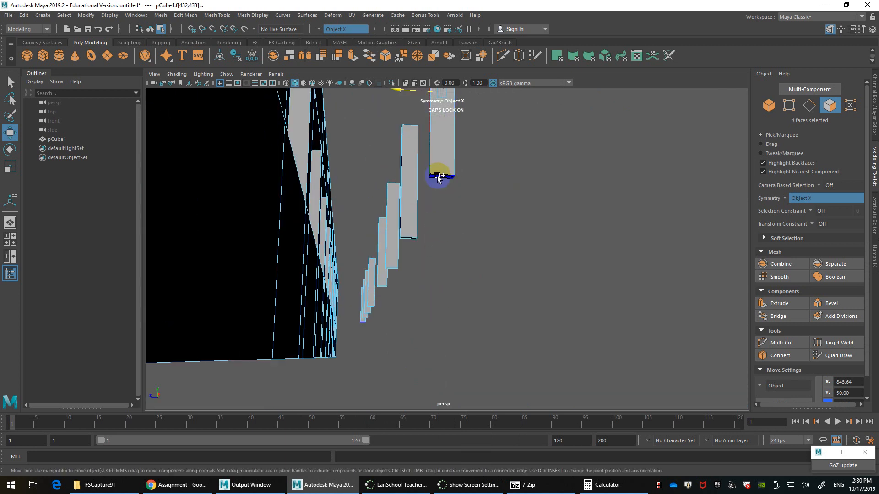
{"action": "left_click_drag", "start_coordinate": [451, 201], "coordinate": [377, 272], "text": "alt"}
Select all faces of the detached window bars from the top view and return to the perspective view
{"action": "key", "text": "space"}
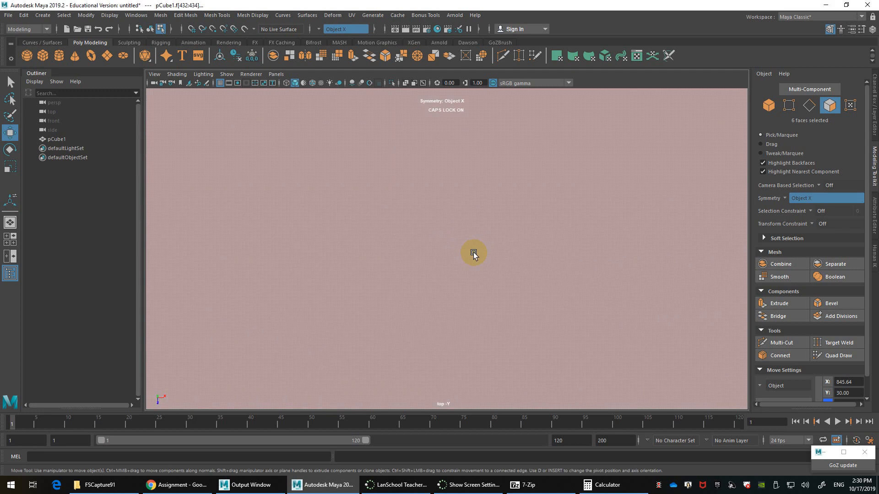
{"action": "key", "text": "f"}
{"action": "right_click_drag", "start_coordinate": [479, 259], "coordinate": [634, 259], "text": "alt"}
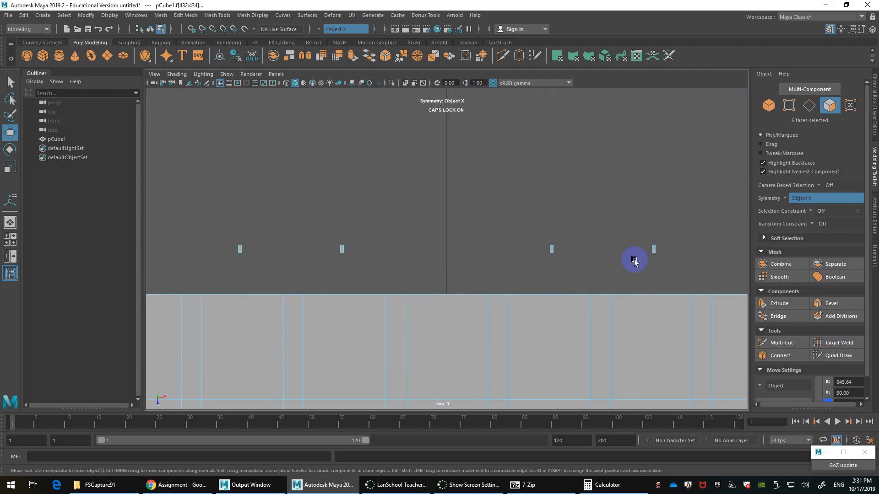
{"action": "middle_click_drag", "start_coordinate": [634, 260], "coordinate": [360, 283], "text": "alt"}
{"action": "scroll", "coordinate": [333, 287], "scroll_direction": "up", "scroll_amount": 4}
{"action": "scroll", "coordinate": [525, 311], "scroll_direction": "up", "scroll_amount": 3}
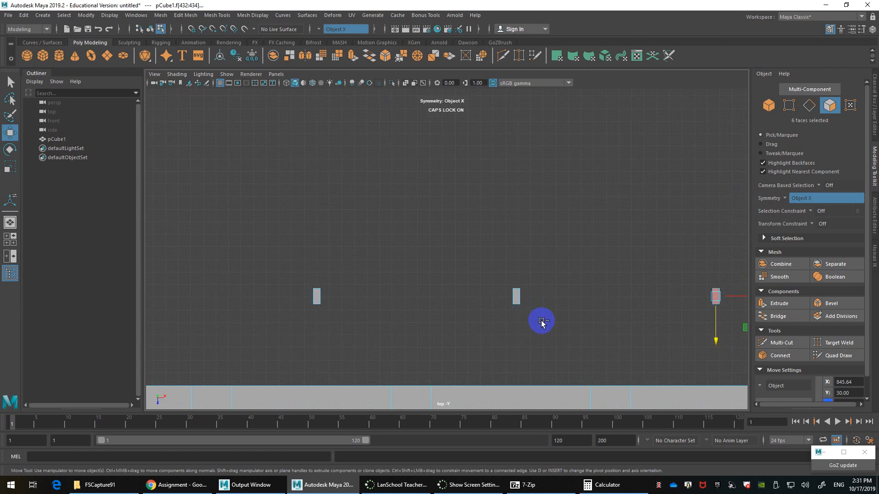
{"action": "left_click_drag", "start_coordinate": [542, 322], "coordinate": [505, 300]}
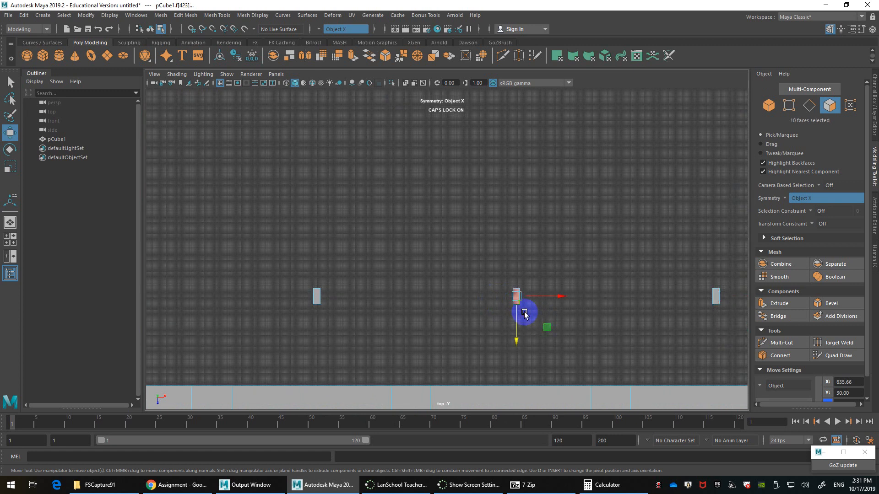
{"action": "scroll", "coordinate": [621, 311], "scroll_direction": "down", "scroll_amount": 3}
{"action": "left_click_drag", "start_coordinate": [658, 263], "coordinate": [105, 306]}
{"action": "scroll", "coordinate": [353, 269], "scroll_direction": "down", "scroll_amount": 3}
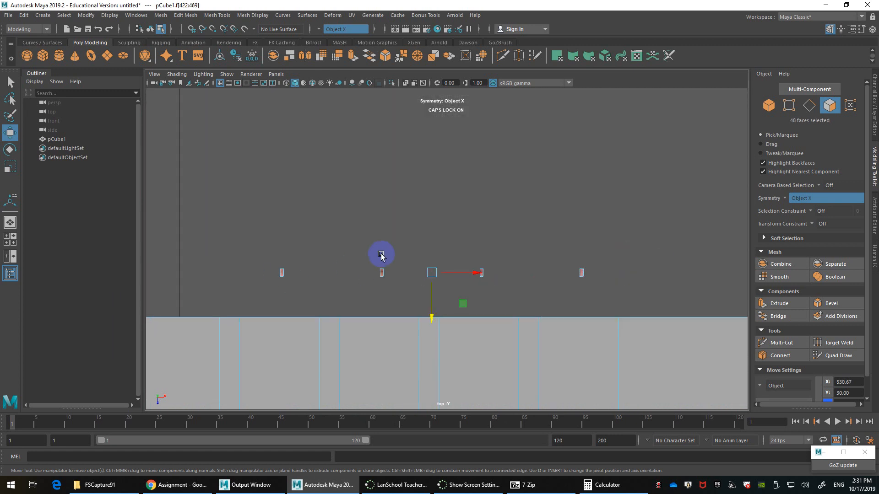
{"action": "middle_click_drag", "start_coordinate": [382, 255], "coordinate": [641, 254], "text": "alt"}
{"action": "scroll", "coordinate": [485, 266], "scroll_direction": "down", "scroll_amount": 2}
{"action": "middle_click_drag", "start_coordinate": [480, 267], "coordinate": [413, 273], "text": "alt"}
{"action": "key", "text": "space"}
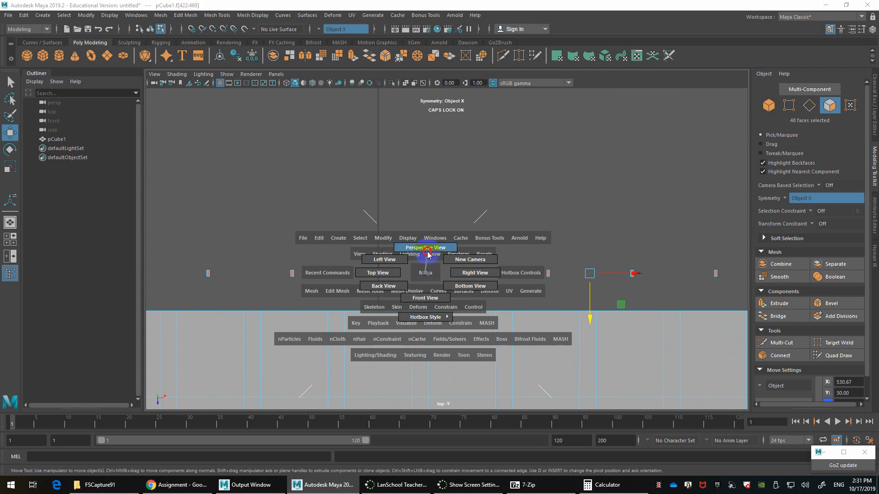
{"action": "left_click_drag", "start_coordinate": [428, 255], "coordinate": [308, 272]}
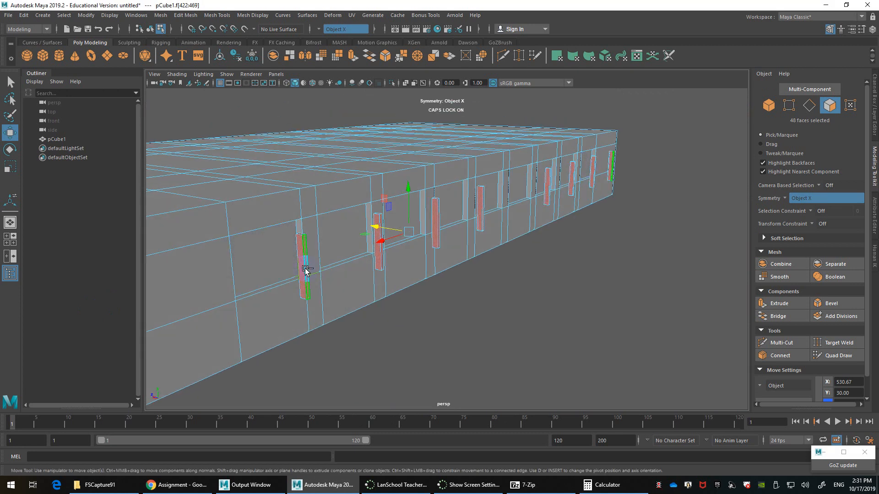
Deselect the front faces and one set of side faces on the detached window bars
{"action": "left_click", "coordinate": [305, 269], "text": "ctrl"}
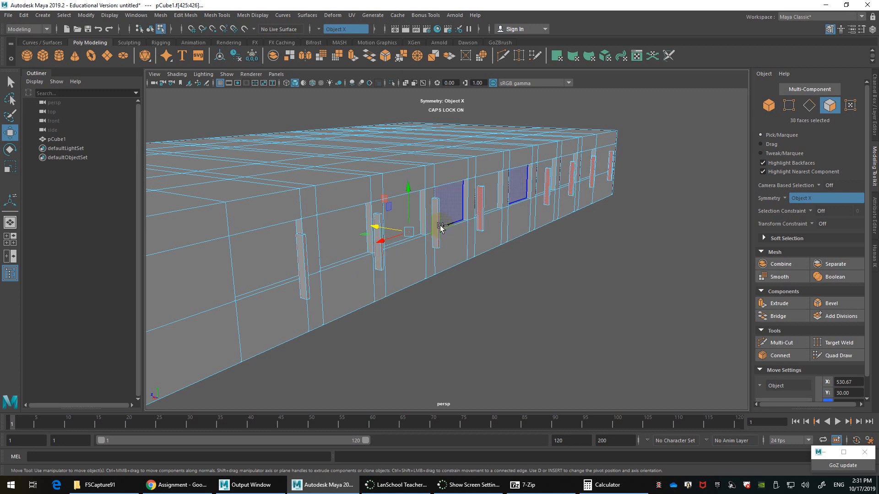
{"action": "left_click", "coordinate": [482, 210], "text": "ctrl"}
{"action": "left_click_drag", "start_coordinate": [515, 222], "coordinate": [449, 222], "text": "alt"}
{"action": "right_click_drag", "start_coordinate": [449, 221], "coordinate": [566, 241], "text": "alt"}
{"action": "middle_click_drag", "start_coordinate": [567, 241], "coordinate": [463, 268], "text": "alt"}
{"action": "left_click_drag", "start_coordinate": [462, 269], "coordinate": [469, 261], "text": "alt"}
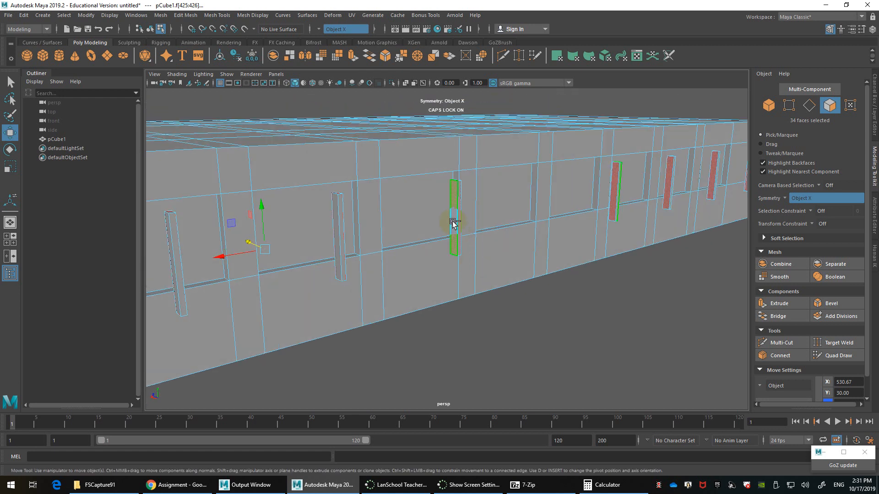
Deselect the bars' opposite side faces and delete the top, bottom and back faces that are still selected
{"action": "left_click_drag", "start_coordinate": [457, 224], "coordinate": [379, 245], "text": "alt"}
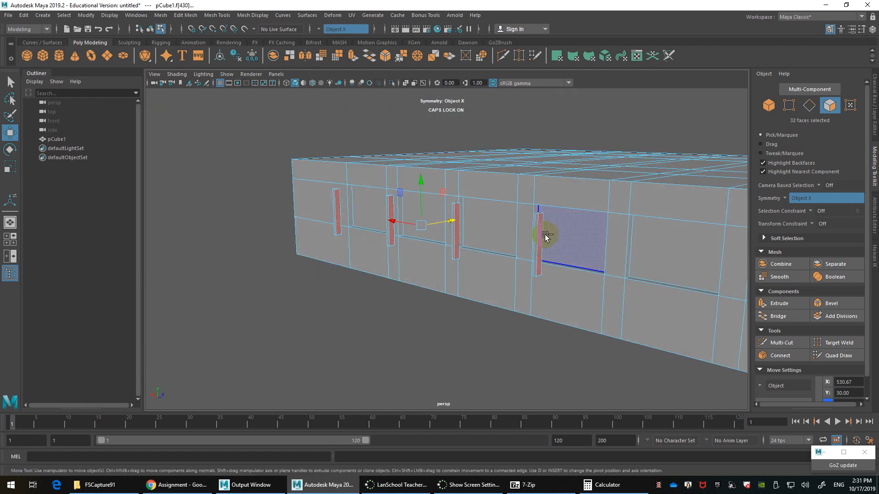
{"action": "middle_click_drag", "start_coordinate": [587, 267], "coordinate": [412, 271], "text": "alt"}
{"action": "right_click_drag", "start_coordinate": [412, 271], "coordinate": [387, 278], "text": "alt"}
{"action": "right_click_drag", "start_coordinate": [320, 268], "coordinate": [355, 266], "text": "alt"}
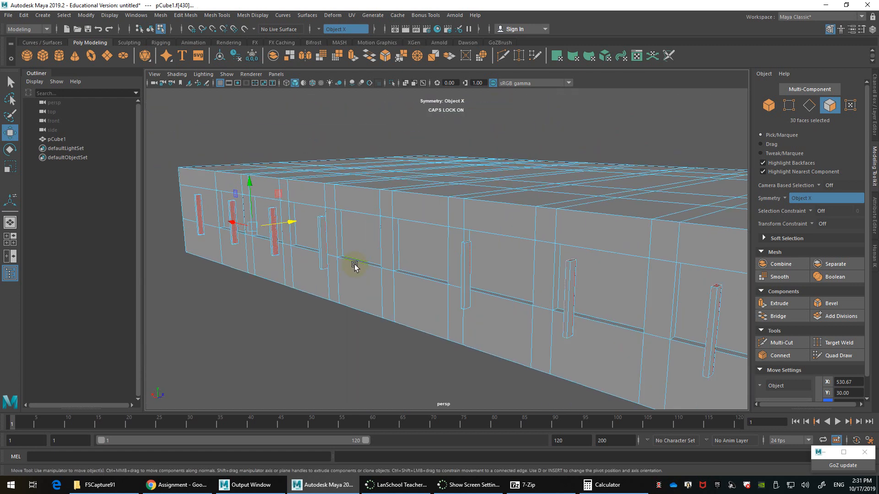
{"action": "right_click_drag", "start_coordinate": [222, 259], "coordinate": [262, 257], "text": "alt"}
{"action": "middle_click_drag", "start_coordinate": [263, 257], "coordinate": [410, 272], "text": "alt"}
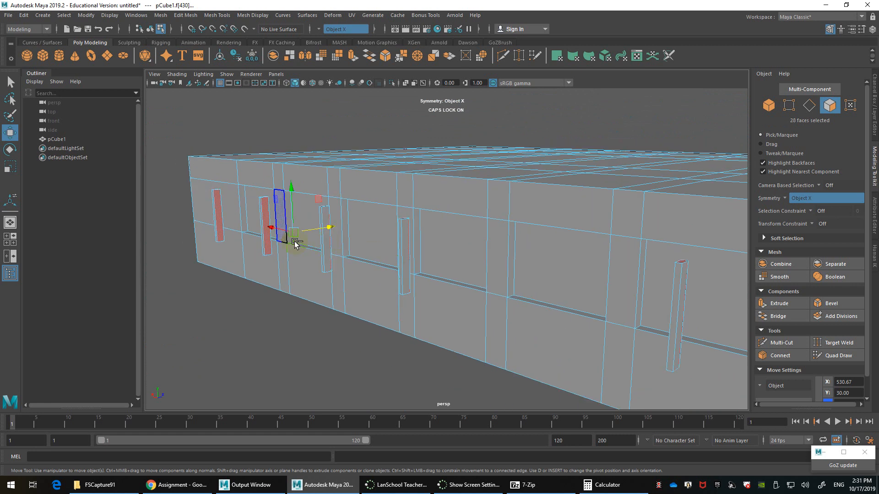
{"action": "left_click", "coordinate": [268, 237], "text": "ctrl"}
{"action": "left_click", "coordinate": [218, 221], "text": "ctrl"}
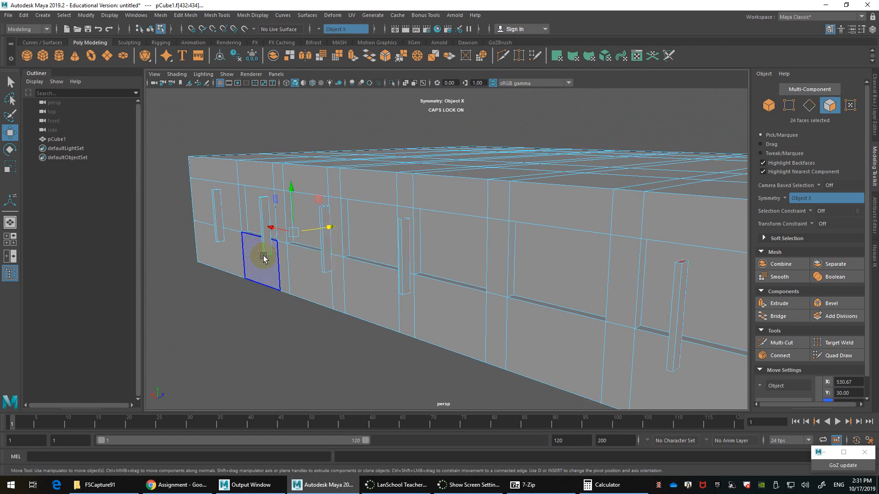
{"action": "scroll", "coordinate": [262, 255], "scroll_direction": "down", "scroll_amount": 2}
{"action": "left_click_drag", "start_coordinate": [351, 277], "coordinate": [542, 286], "text": "alt"}
{"action": "left_click", "coordinate": [427, 275]}
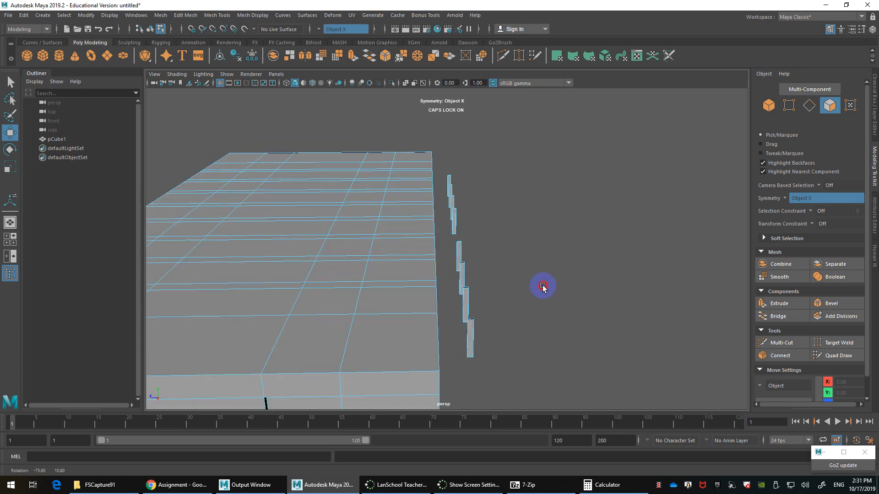
Restore the selection of the remaining bar faces and move the bars back into the window openings
{"action": "key", "text": "ctrl+z"}
{"action": "key", "text": "2"}
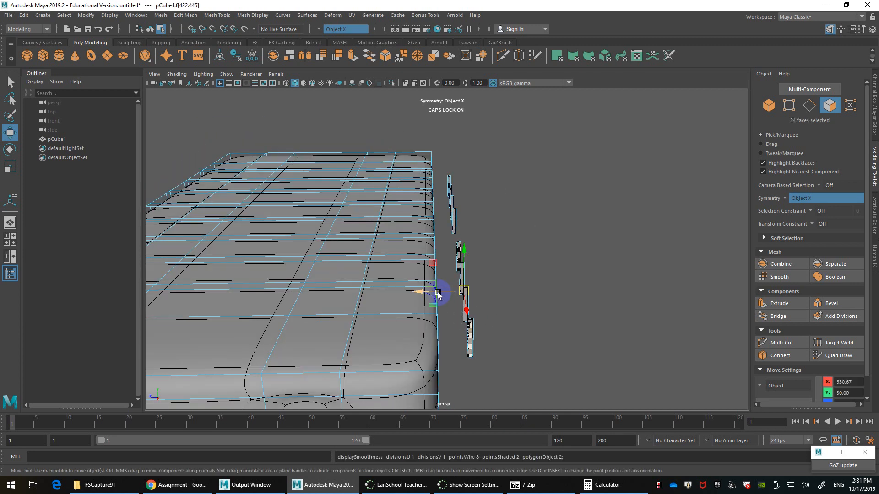
{"action": "key", "text": "1"}
{"action": "left_click_drag", "start_coordinate": [449, 291], "coordinate": [382, 283]}
{"action": "scroll", "coordinate": [383, 283], "scroll_direction": "up", "scroll_amount": 7}
{"action": "middle_click_drag", "start_coordinate": [336, 290], "coordinate": [522, 239], "text": "alt"}
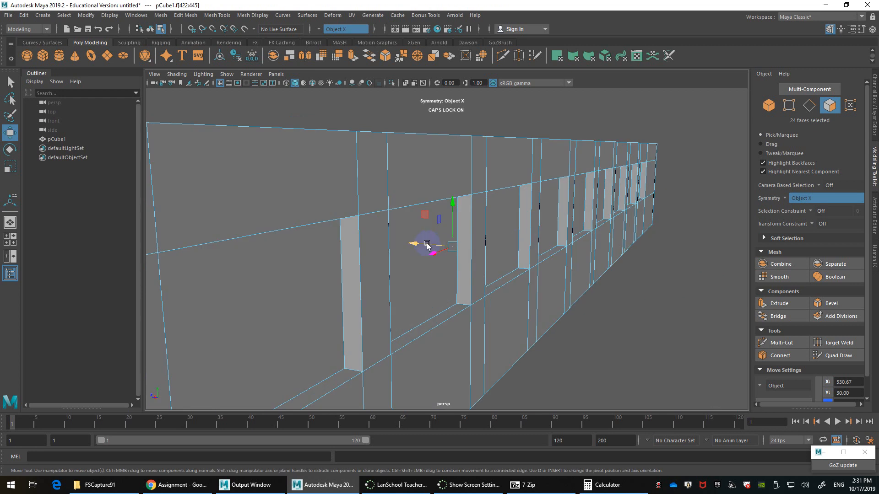
{"action": "left_click_drag", "start_coordinate": [418, 247], "coordinate": [376, 269]}
{"action": "scroll", "coordinate": [363, 267], "scroll_direction": "down", "scroll_amount": 3}
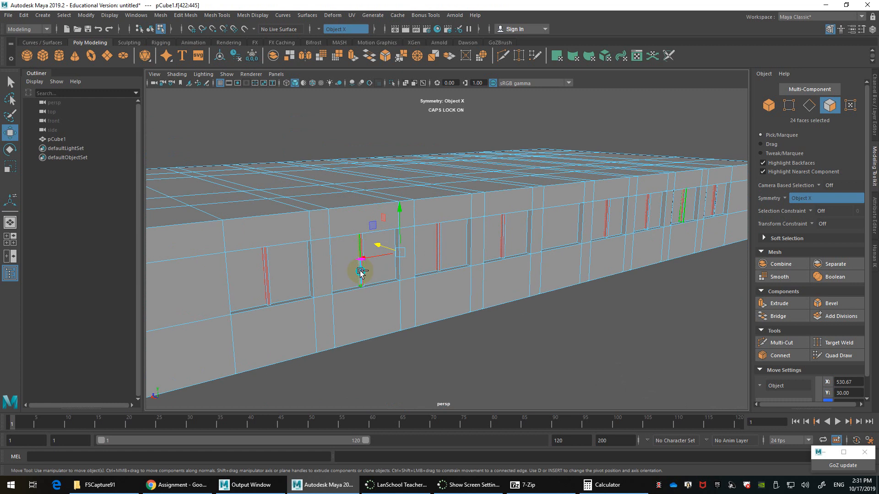
Duplicate the selected window bar faces in place
{"action": "right_click", "coordinate": [361, 272], "text": "shift"}
{"action": "left_click", "coordinate": [360, 415]}
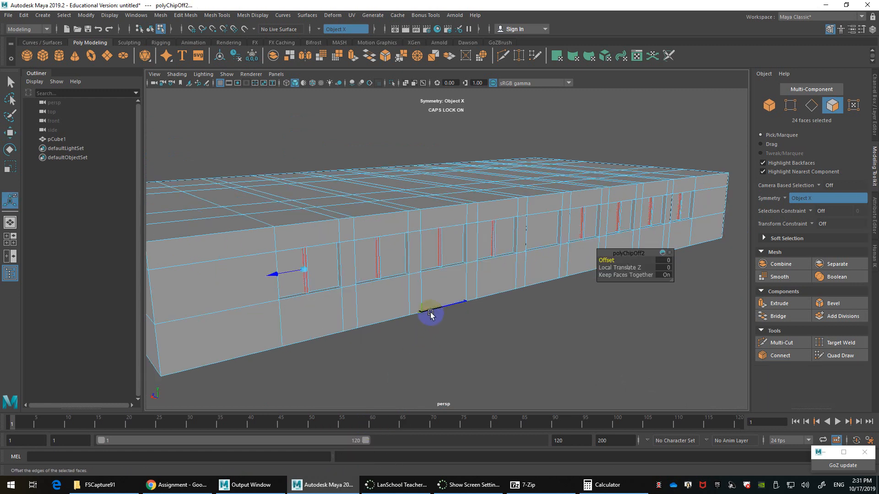
Try to rotate the duplicated bars with the default rotate center
{"action": "key", "text": "e"}
{"action": "left_click_drag", "start_coordinate": [392, 229], "coordinate": [462, 210]}
{"action": "key", "text": "ctrl+z"}
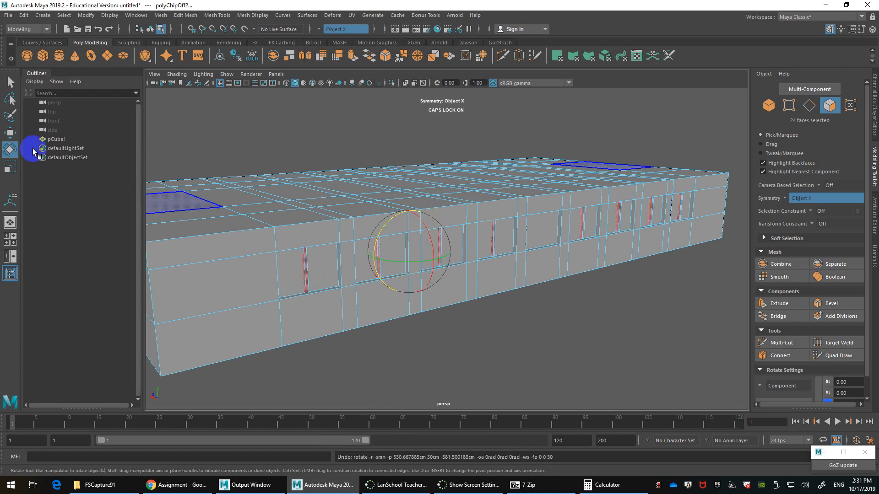
Set the Rotate tool's Rotate Center to Manip and try to rotate the duplicated bars
{"action": "double_click", "coordinate": [11, 151]}
{"action": "left_click", "coordinate": [303, 132]}
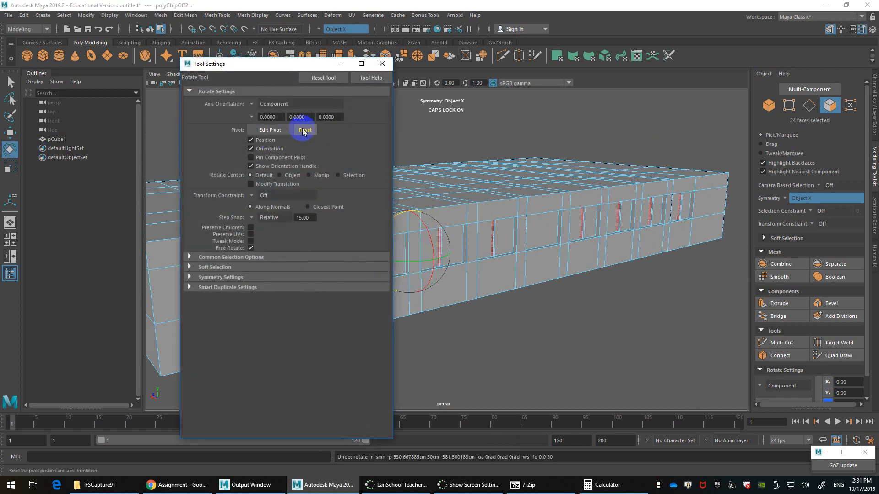
{"action": "left_click", "coordinate": [315, 180]}
{"action": "left_click_drag", "start_coordinate": [272, 65], "coordinate": [126, 66]}
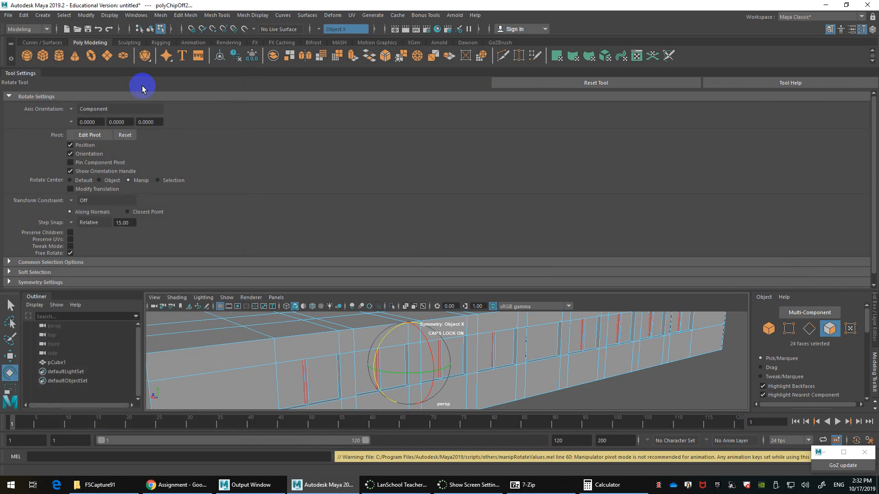
{"action": "left_click_drag", "start_coordinate": [33, 76], "coordinate": [78, 83]}
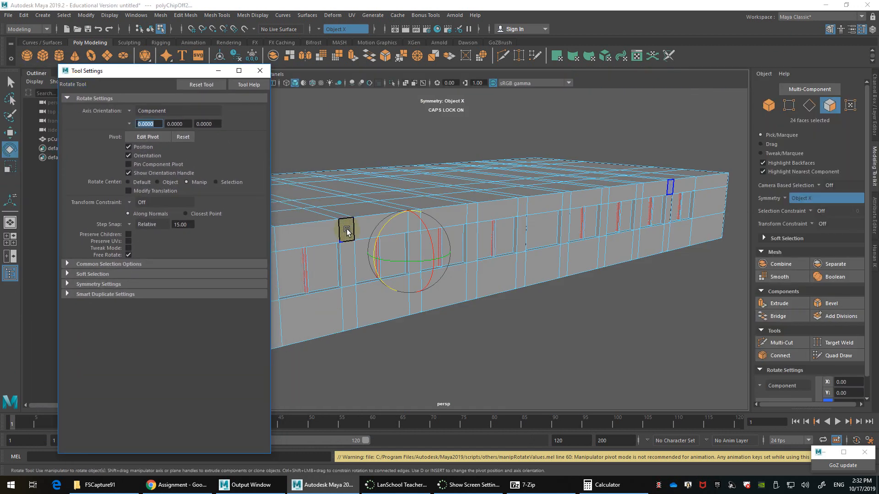
{"action": "key", "text": "ctrl+z"}
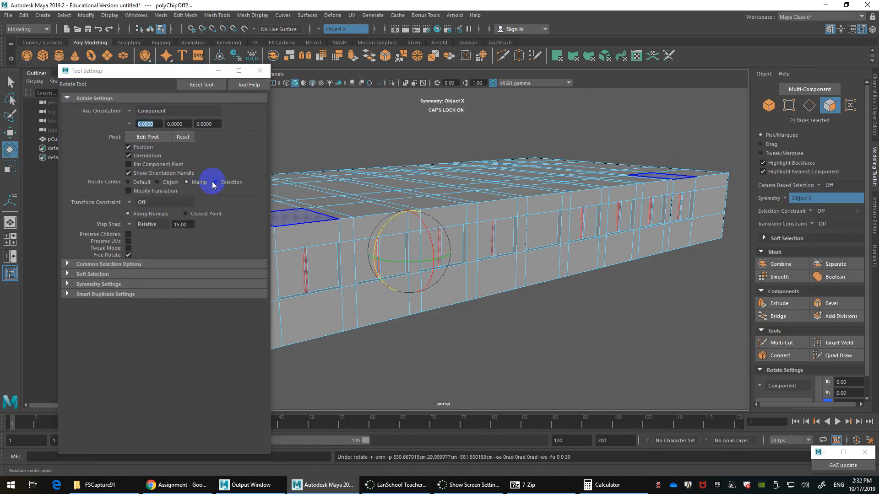
Try to rotate the duplicated bars with Rotate Center set to Selection, undoing each test rotation
{"action": "left_click", "coordinate": [227, 184]}
{"action": "key", "text": "ctrl+z"}
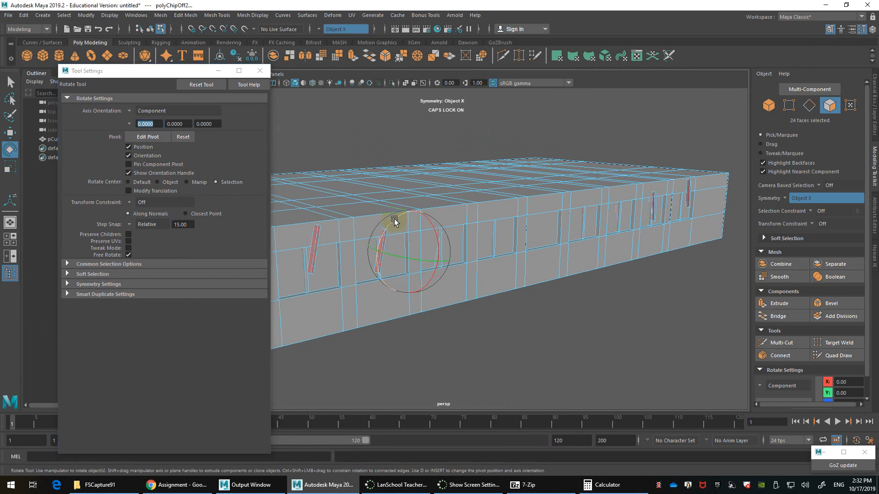
{"action": "left_click_drag", "start_coordinate": [396, 217], "coordinate": [411, 215]}
{"action": "key", "text": "ctrl+z"}
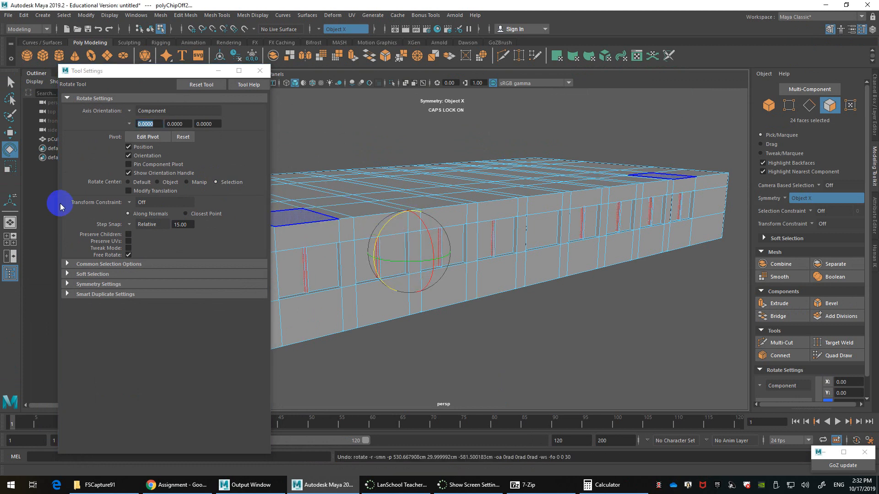
Set the Rotate tool's Rotate Center and Axis Orientation both to Object
{"action": "left_click", "coordinate": [169, 182]}
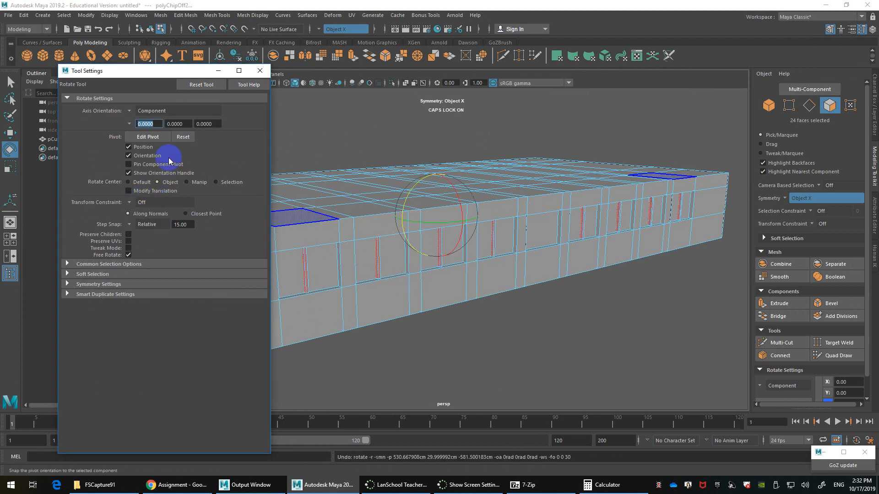
{"action": "left_click", "coordinate": [130, 112]}
{"action": "left_click", "coordinate": [141, 117]}
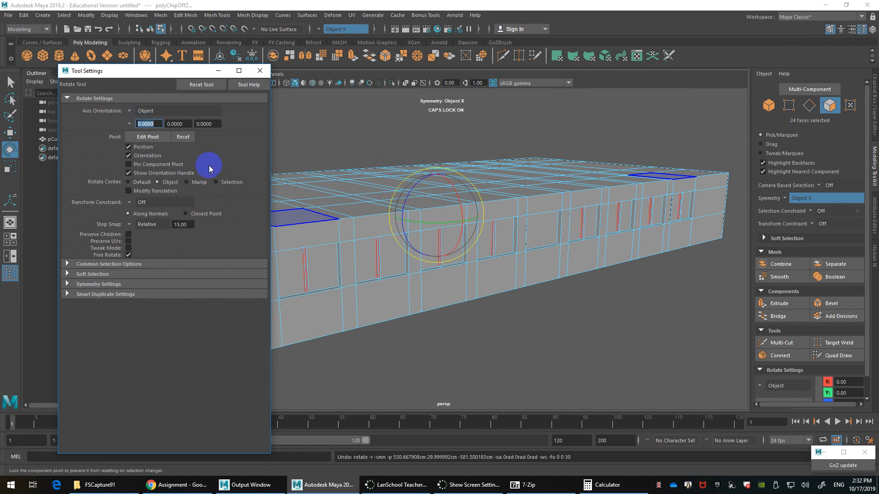
Set Rotate Center to Selection and Axis Orientation to Component, and rotate the duplicated bars to horizontal within their windows
{"action": "left_click", "coordinate": [196, 185]}
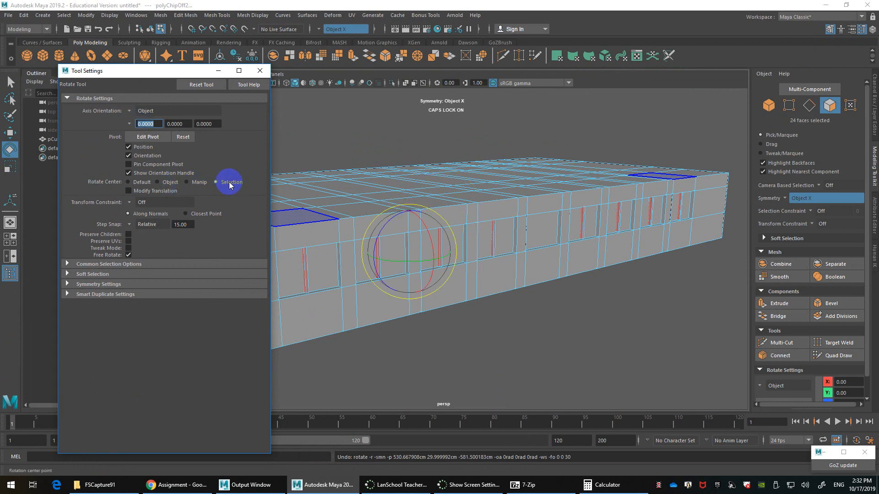
{"action": "left_click", "coordinate": [130, 112]}
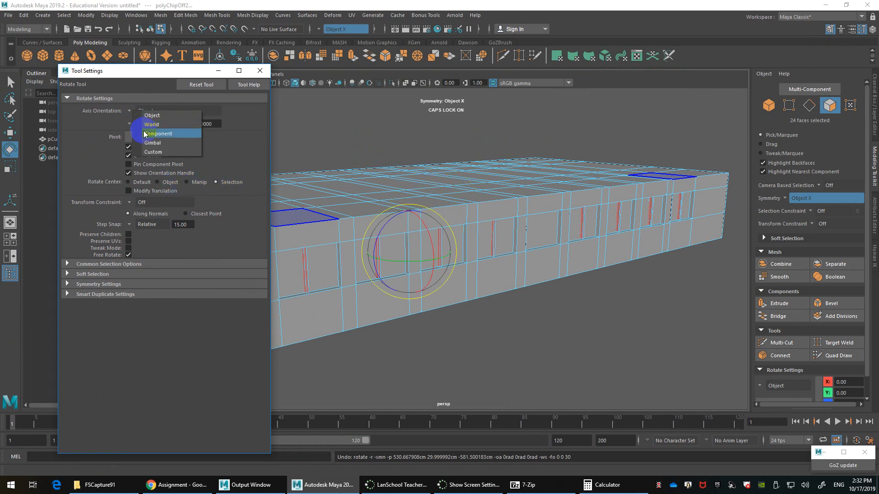
{"action": "left_click", "coordinate": [145, 133]}
{"action": "left_click_drag", "start_coordinate": [309, 248], "coordinate": [418, 265], "text": "alt"}
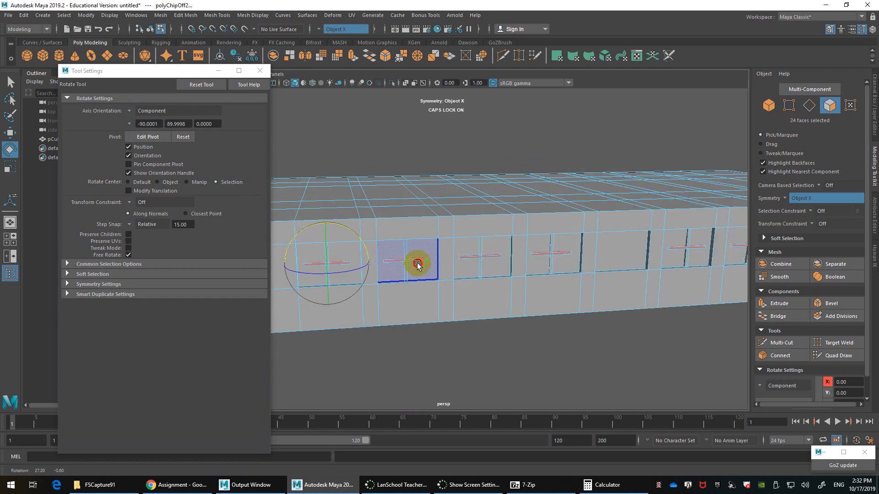
Set the Scale tool's Scale Center to Manip and Axis Orientation to Component, and lengthen the horizontal bars to span their windows
{"action": "scroll", "coordinate": [406, 267], "scroll_direction": "up", "scroll_amount": 5}
{"action": "middle_click_drag", "start_coordinate": [406, 267], "coordinate": [519, 296], "text": "alt"}
{"action": "key", "text": "r"}
{"action": "scroll", "coordinate": [488, 295], "scroll_direction": "down", "scroll_amount": 2}
{"action": "left_click", "coordinate": [248, 170]}
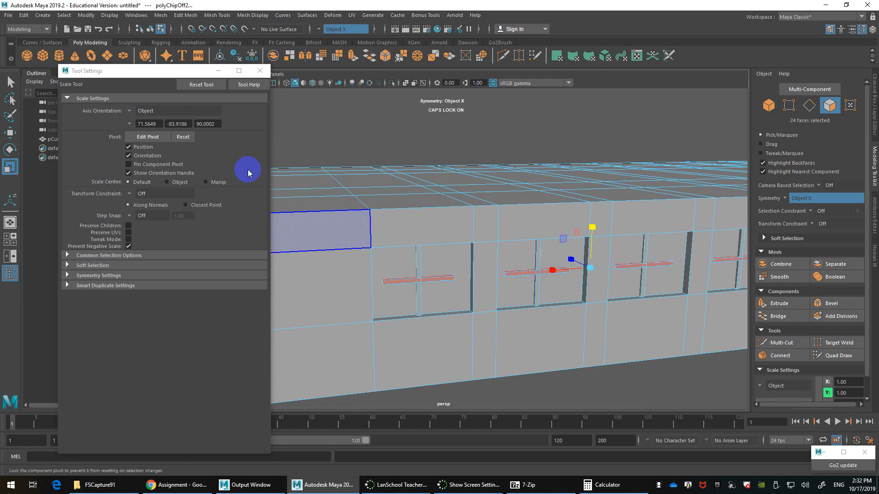
{"action": "left_click", "coordinate": [210, 183]}
{"action": "left_click", "coordinate": [129, 111]}
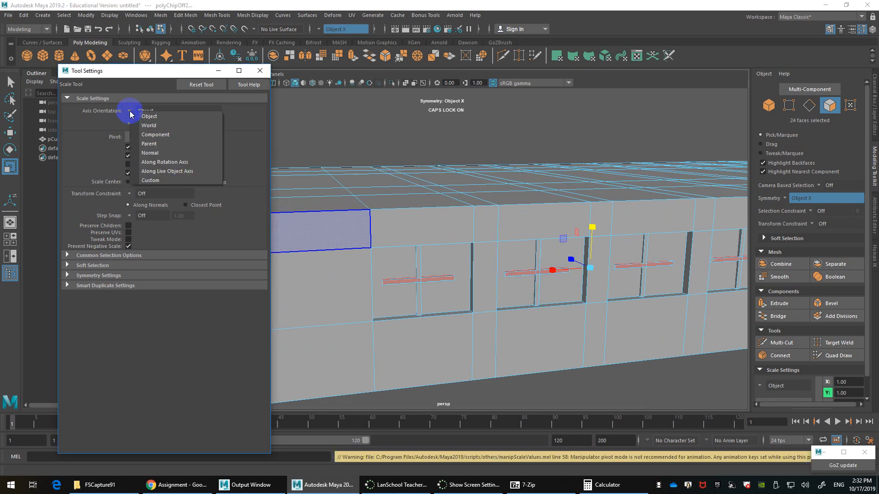
{"action": "left_click", "coordinate": [145, 133]}
{"action": "left_click_drag", "start_coordinate": [465, 281], "coordinate": [580, 284]}
{"action": "scroll", "coordinate": [483, 276], "scroll_direction": "down", "scroll_amount": 4}
{"action": "scroll", "coordinate": [578, 265], "scroll_direction": "up", "scroll_amount": 4}
Return to object mode with the Move tool, select the whole storey, and close the Tool Settings
{"action": "left_click", "coordinate": [545, 268]}
{"action": "key", "text": "w"}
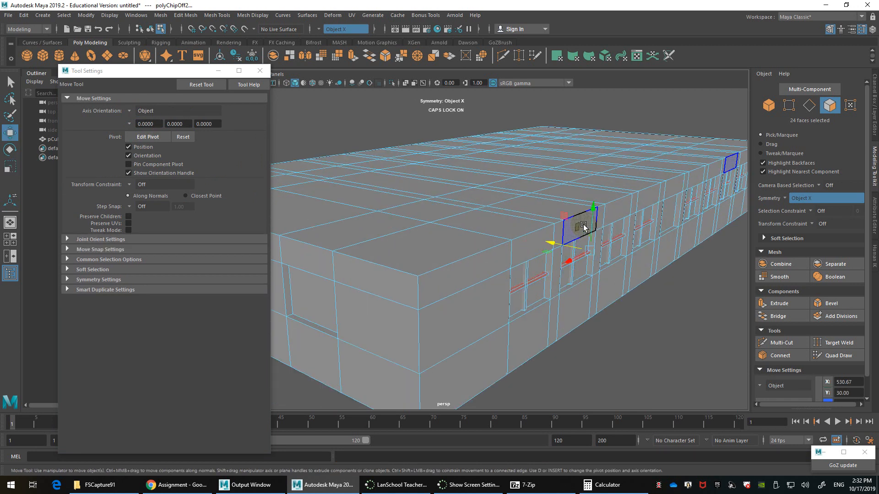
{"action": "left_click_drag", "start_coordinate": [583, 227], "coordinate": [463, 238]}
{"action": "right_click_drag", "start_coordinate": [534, 221], "coordinate": [568, 206]}
{"action": "left_click", "coordinate": [605, 316]}
{"action": "left_click_drag", "start_coordinate": [606, 316], "coordinate": [522, 300], "text": "alt"}
{"action": "left_click", "coordinate": [498, 281]}
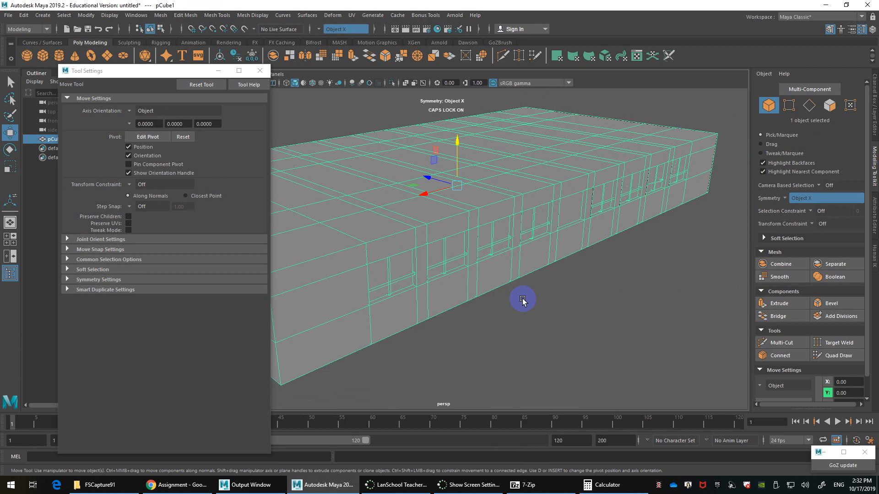
{"action": "left_click_drag", "start_coordinate": [523, 298], "coordinate": [610, 252], "text": "alt"}
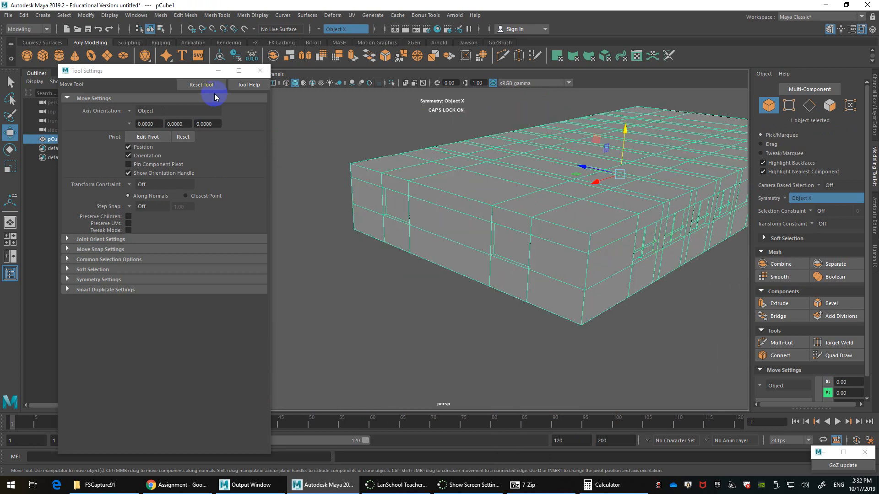
{"action": "left_click", "coordinate": [264, 74]}
{"action": "left_click_drag", "start_coordinate": [529, 196], "coordinate": [486, 233], "text": "alt"}
{"action": "scroll", "coordinate": [421, 233], "scroll_direction": "up", "scroll_amount": 5}
{"action": "scroll", "coordinate": [407, 231], "scroll_direction": "down", "scroll_amount": 3}
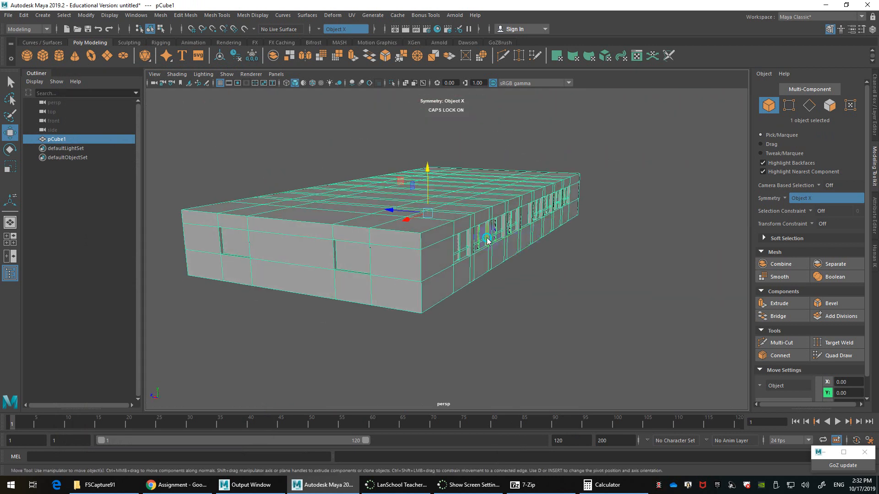
Select all wall faces using the side and front views, invert the selection, and delete the storey's top and bottom faces
{"action": "right_click_drag", "start_coordinate": [487, 233], "coordinate": [492, 264]}
{"action": "left_click_drag", "start_coordinate": [493, 264], "coordinate": [538, 245], "text": "alt"}
{"action": "left_click_drag", "start_coordinate": [236, 248], "coordinate": [236, 249]}
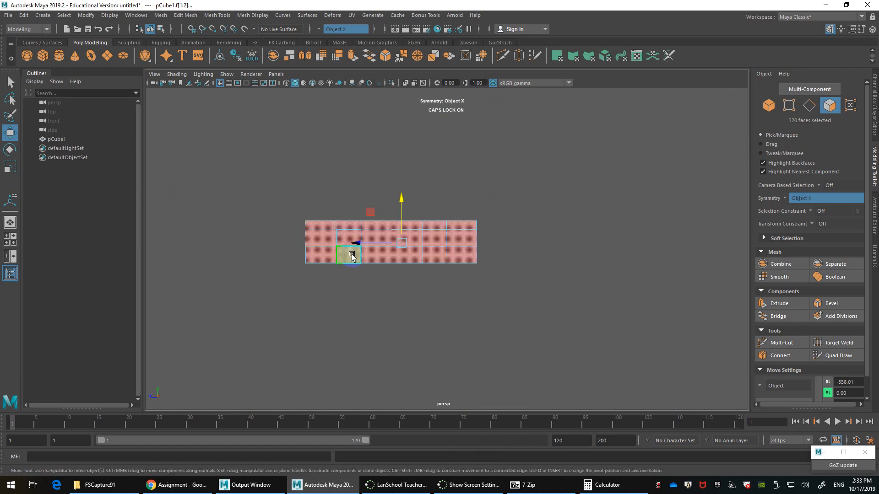
{"action": "left_click_drag", "start_coordinate": [353, 255], "coordinate": [233, 255], "text": "alt"}
{"action": "key", "text": "space"}
{"action": "left_click_drag", "start_coordinate": [397, 257], "coordinate": [418, 280]}
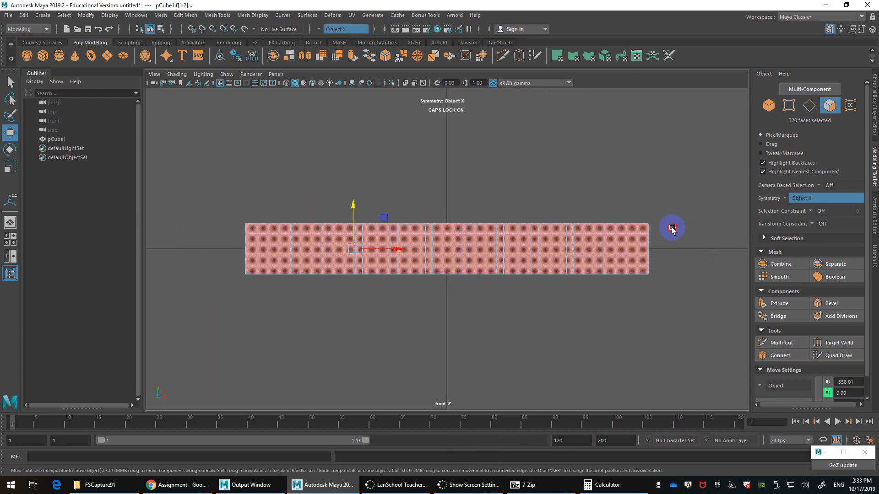
{"action": "left_click_drag", "start_coordinate": [672, 228], "coordinate": [203, 267]}
{"action": "key", "text": "space"}
{"action": "left_click_drag", "start_coordinate": [388, 250], "coordinate": [402, 229]}
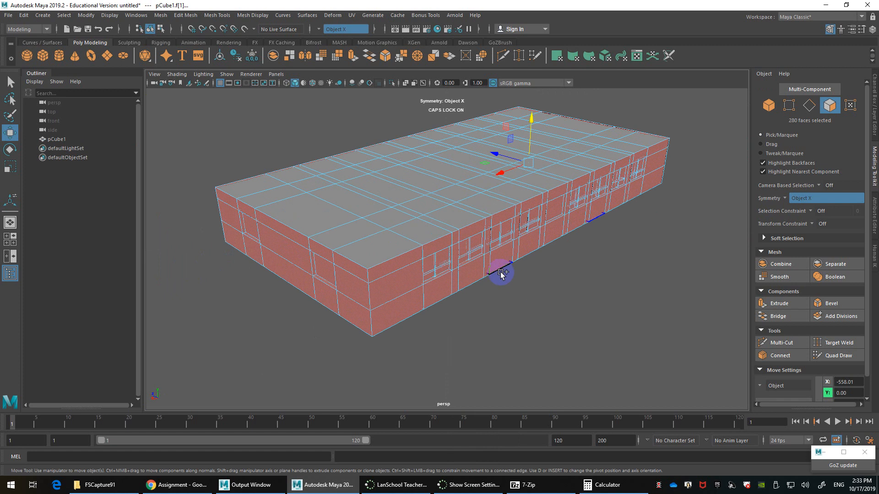
{"action": "key", "text": "ctrl+shift+i"}
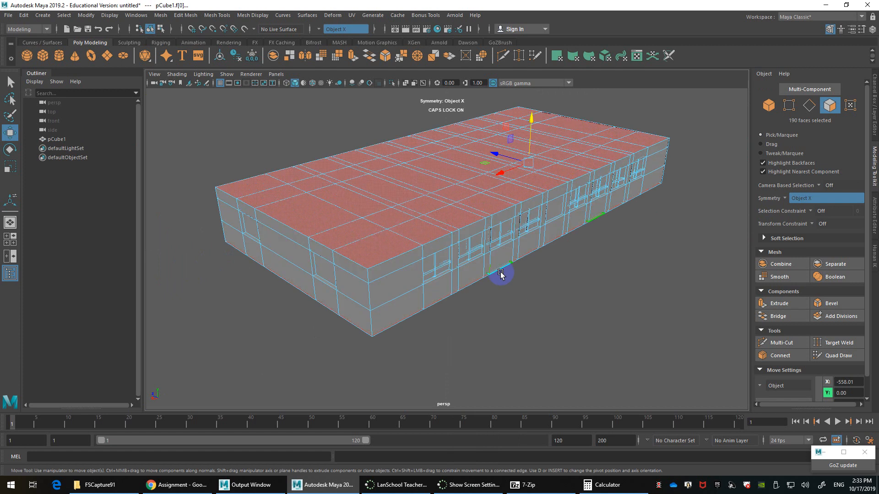
{"action": "key", "text": "Delete"}
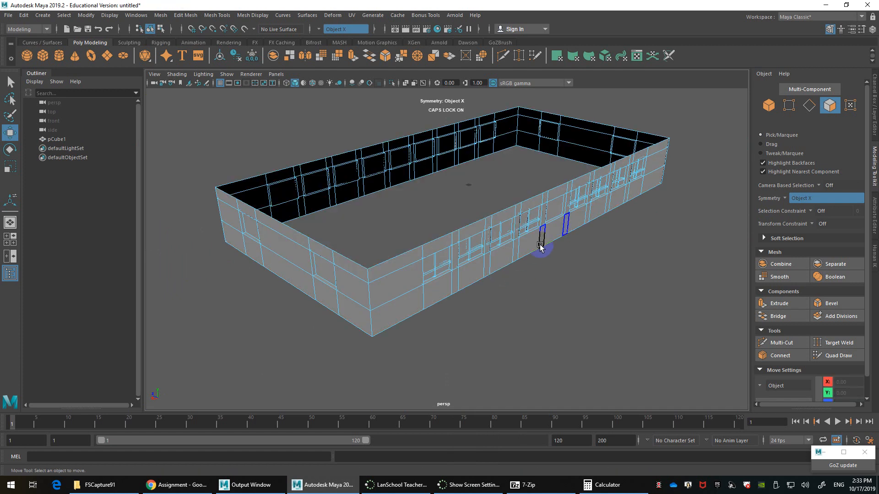
Duplicate the storey upward with Duplicate Special, using reset settings, geometry type Instance, Translate Y 300 and 9 copies
{"action": "right_click_drag", "start_coordinate": [567, 201], "coordinate": [604, 183]}
{"action": "key", "text": "f"}
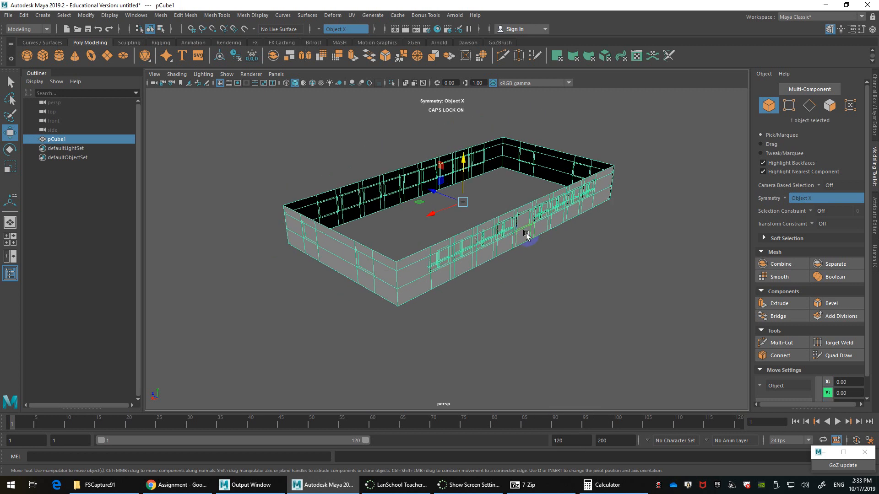
{"action": "left_click_drag", "start_coordinate": [526, 236], "coordinate": [514, 216], "text": "alt"}
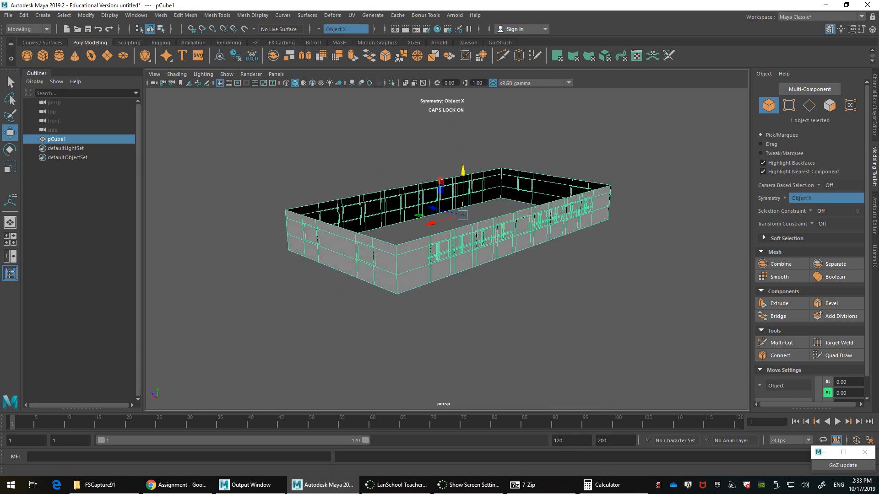
{"action": "left_click", "coordinate": [23, 17]}
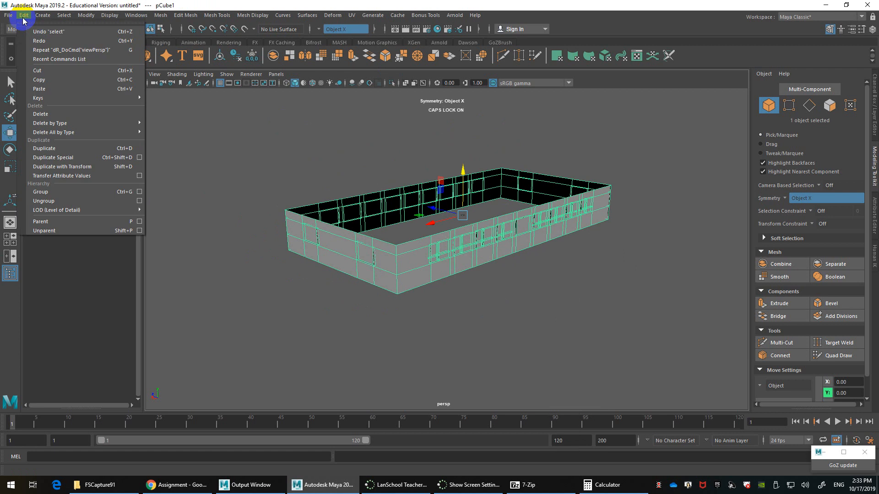
{"action": "left_click", "coordinate": [138, 157]}
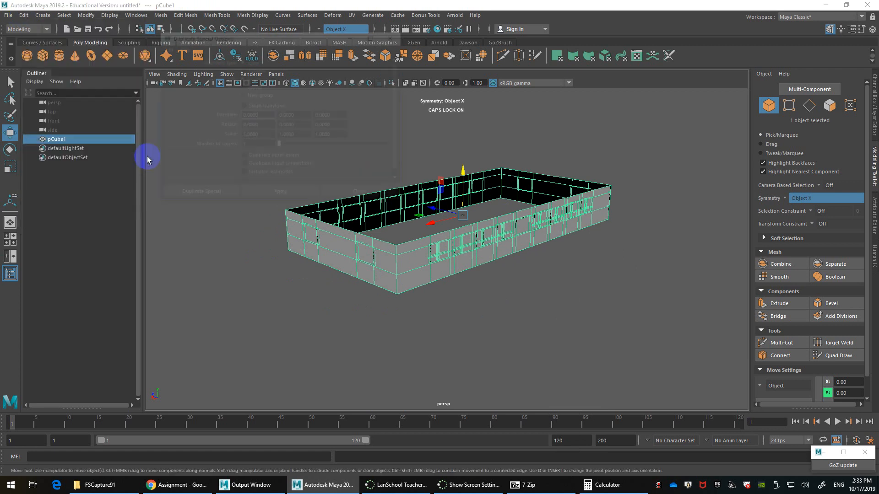
{"action": "left_click_drag", "start_coordinate": [263, 35], "coordinate": [144, 35]}
{"action": "left_click", "coordinate": [45, 45]}
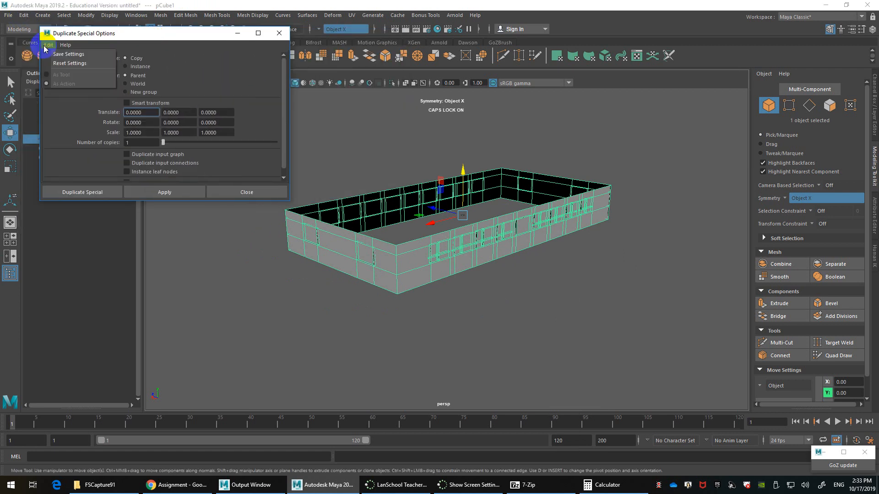
{"action": "left_click", "coordinate": [63, 65]}
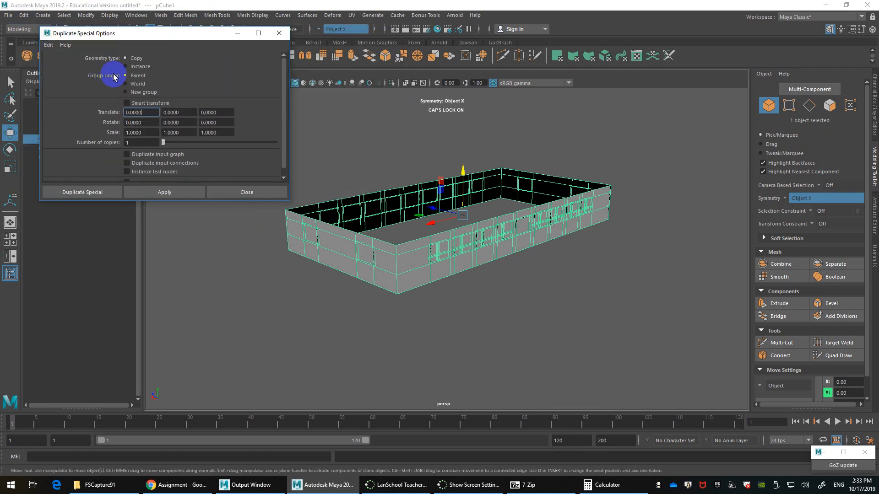
{"action": "left_click", "coordinate": [144, 67]}
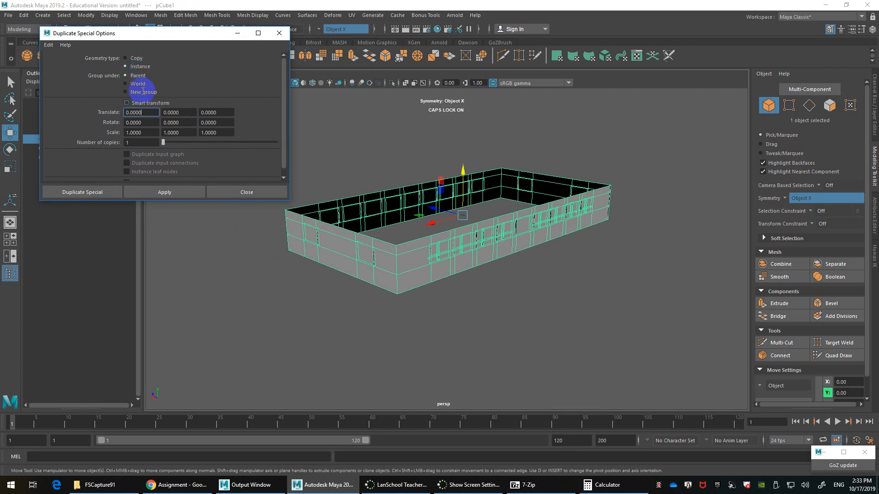
{"action": "left_click_drag", "start_coordinate": [194, 113], "coordinate": [104, 115]}
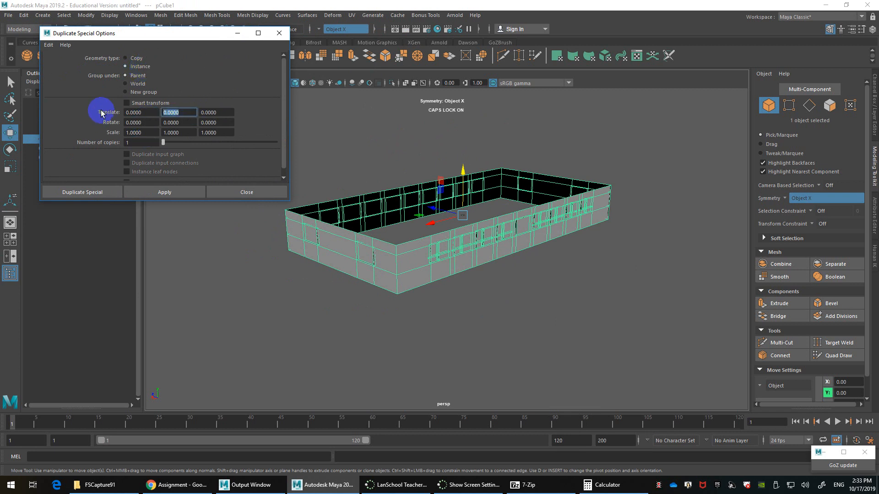
{"action": "type", "text": "300"}
{"action": "left_click", "coordinate": [164, 192]}
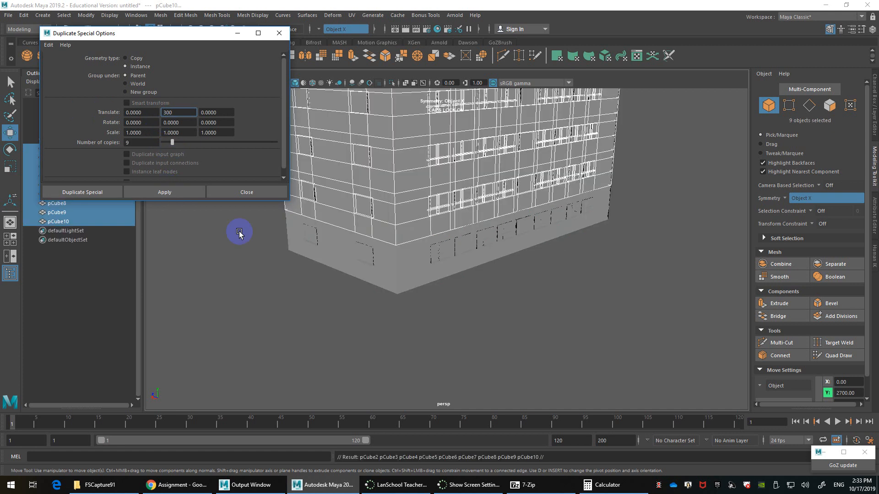
Set the persp camera's Near Clip Plane to 10 and Far Clip Plane to 100000, and close the Duplicate Special options
{"action": "scroll", "coordinate": [440, 238], "scroll_direction": "down", "scroll_amount": 4}
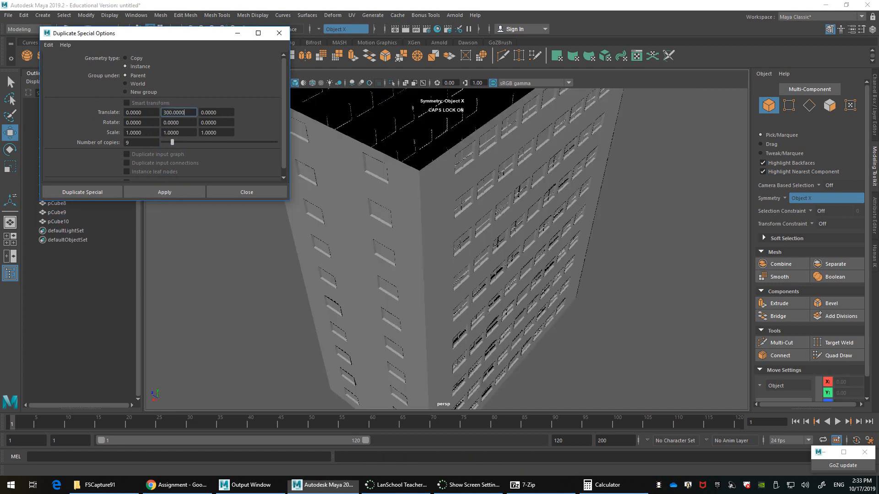
{"action": "left_click_drag", "start_coordinate": [191, 33], "coordinate": [245, 244]}
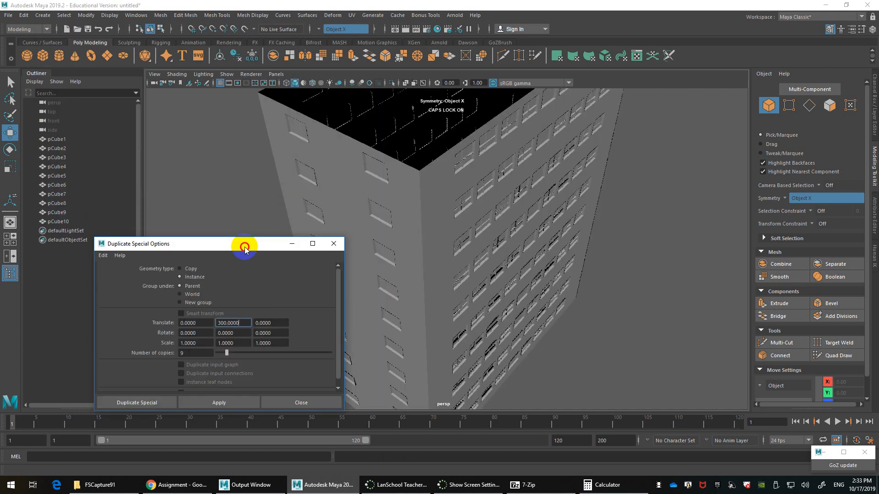
{"action": "left_click", "coordinate": [57, 102]}
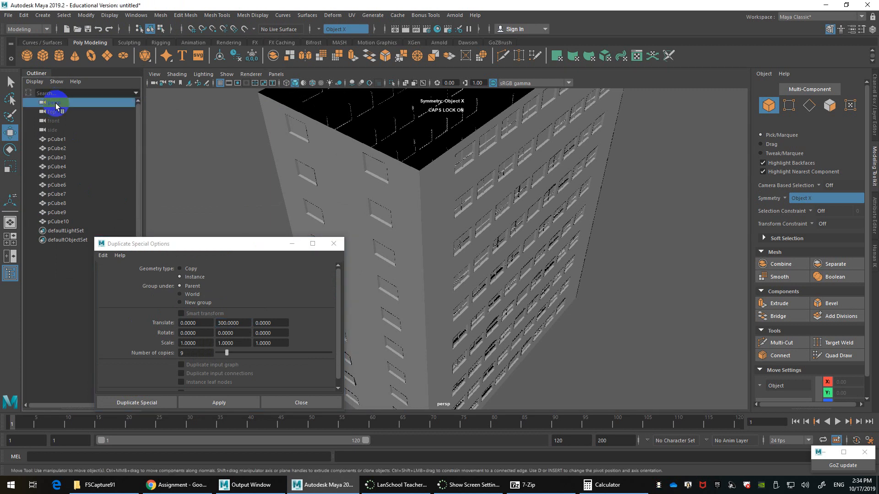
{"action": "left_click", "coordinate": [874, 120]}
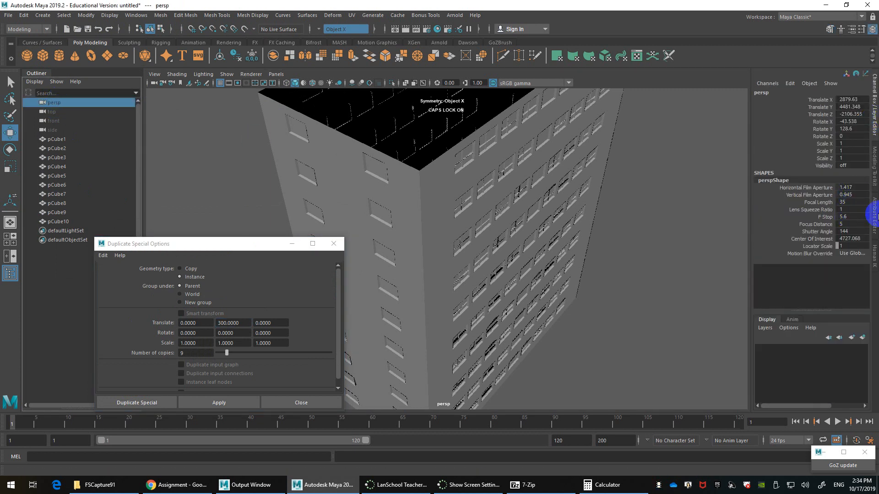
{"action": "left_click", "coordinate": [874, 215]}
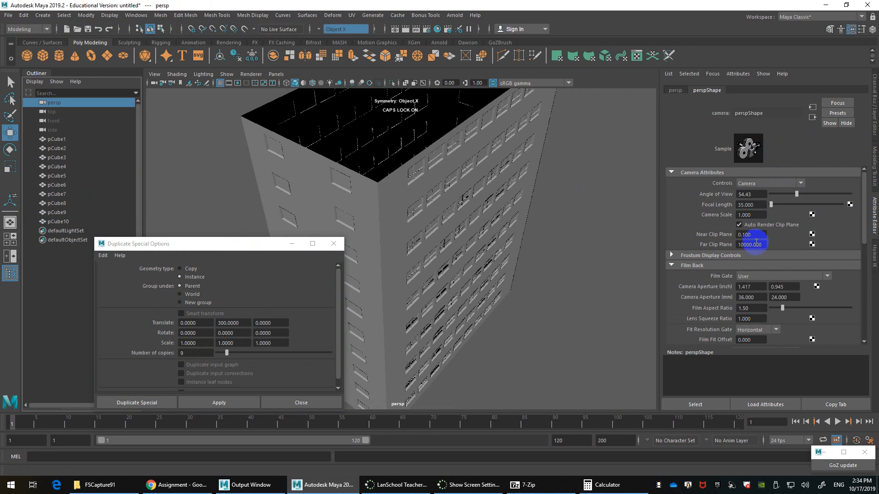
{"action": "left_click", "coordinate": [755, 234]}
{"action": "key", "text": "Return"}
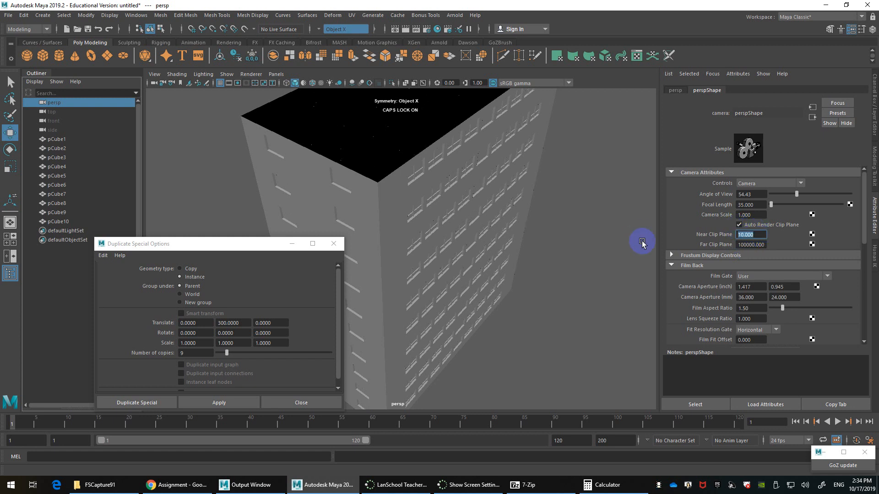
{"action": "scroll", "coordinate": [516, 298], "scroll_direction": "up", "scroll_amount": 10}
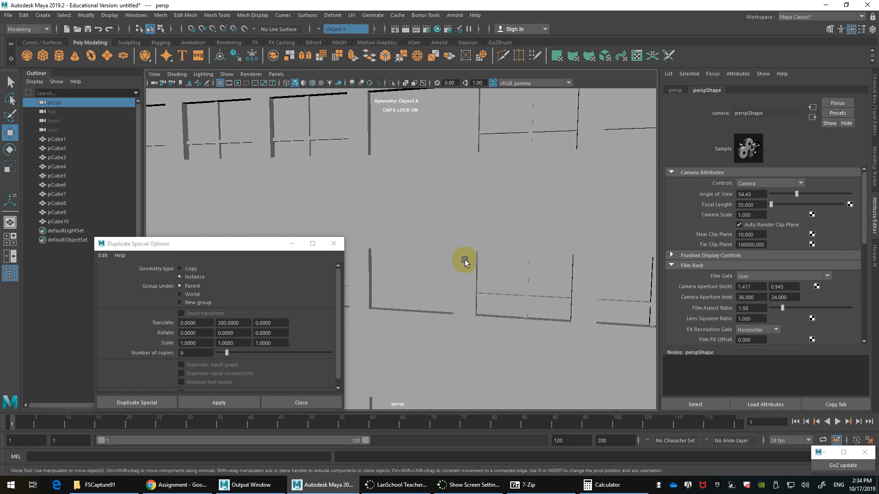
{"action": "scroll", "coordinate": [465, 261], "scroll_direction": "down", "scroll_amount": 8}
{"action": "left_click_drag", "start_coordinate": [469, 261], "coordinate": [535, 274], "text": "alt"}
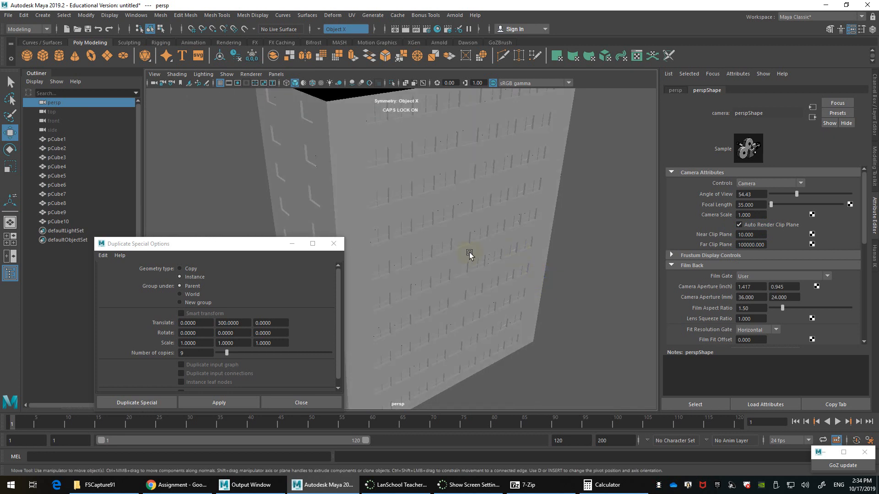
{"action": "left_click", "coordinate": [338, 248]}
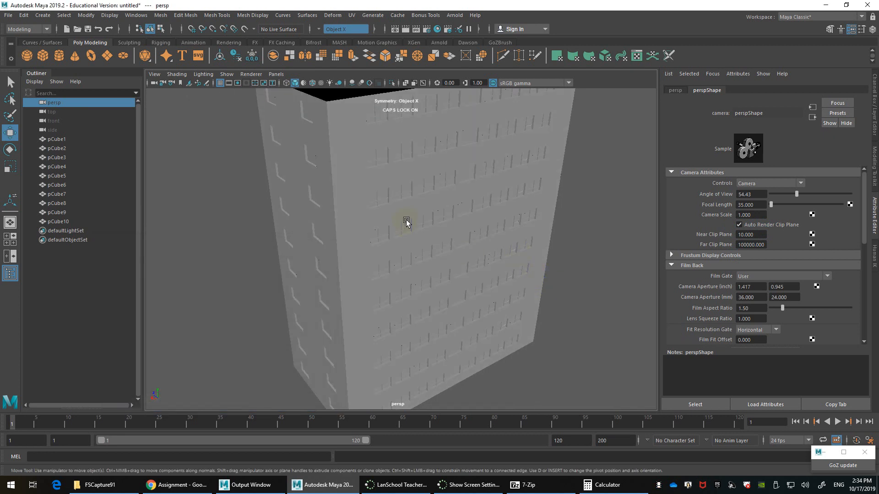
Bevel the vertical corner edges of the ground-floor storey with a Fraction of 0.5 and one segment
{"action": "left_click", "coordinate": [405, 219]}
{"action": "scroll", "coordinate": [430, 248], "scroll_direction": "down", "scroll_amount": 4}
{"action": "scroll", "coordinate": [430, 253], "scroll_direction": "up", "scroll_amount": 4}
{"action": "middle_click_drag", "start_coordinate": [432, 275], "coordinate": [465, 218], "text": "alt"}
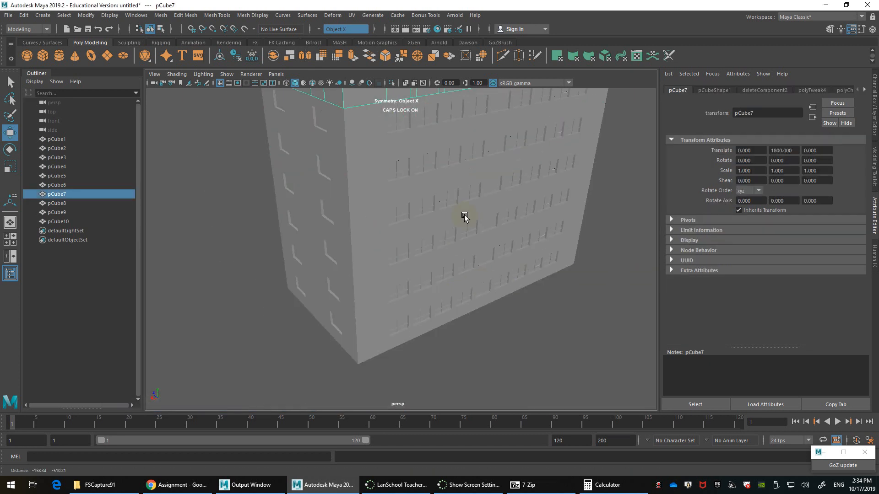
{"action": "left_click", "coordinate": [468, 298]}
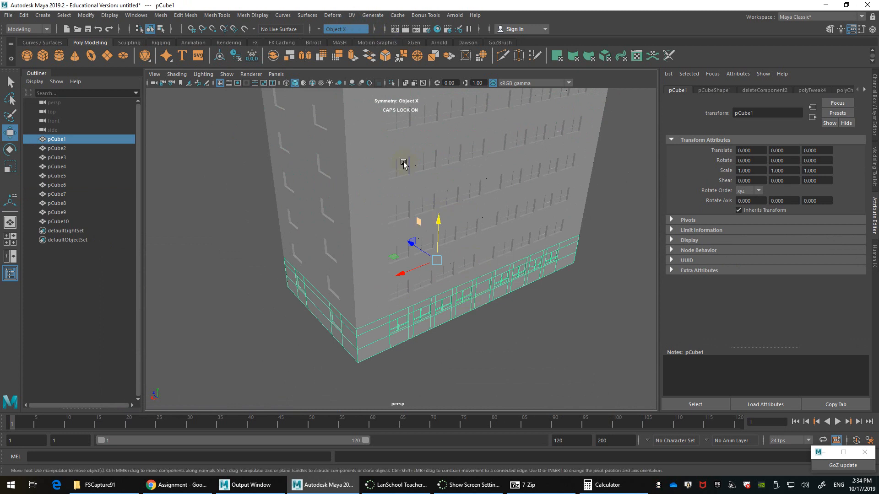
{"action": "left_click_drag", "start_coordinate": [346, 312], "coordinate": [428, 242], "text": "alt"}
{"action": "scroll", "coordinate": [445, 234], "scroll_direction": "up", "scroll_amount": 5}
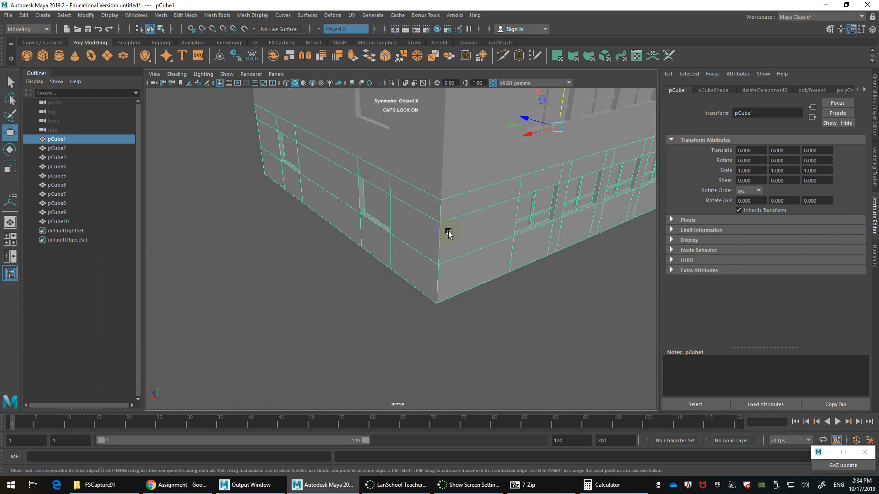
{"action": "right_click_drag", "start_coordinate": [441, 233], "coordinate": [442, 209]}
{"action": "left_click", "coordinate": [438, 212]}
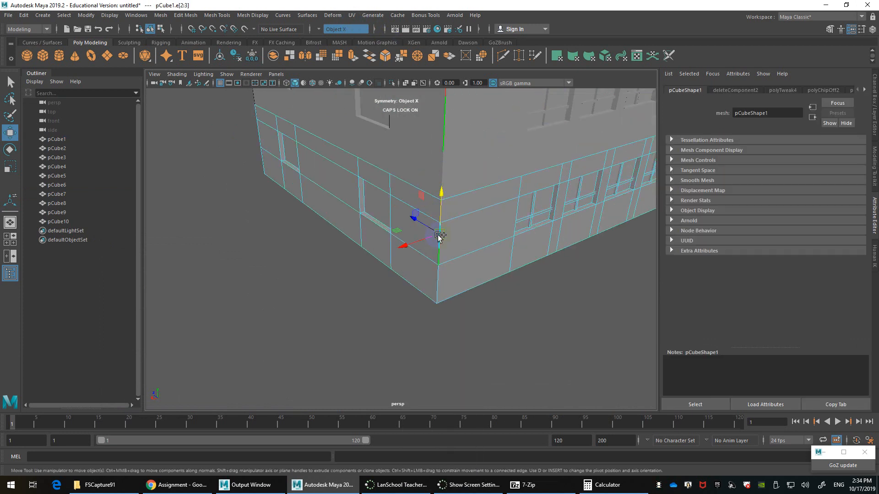
{"action": "left_click_drag", "start_coordinate": [440, 237], "coordinate": [436, 267], "text": "alt"}
{"action": "right_click_drag", "start_coordinate": [453, 271], "coordinate": [485, 272], "text": "shift"}
{"action": "scroll", "coordinate": [485, 272], "scroll_direction": "down", "scroll_amount": 2}
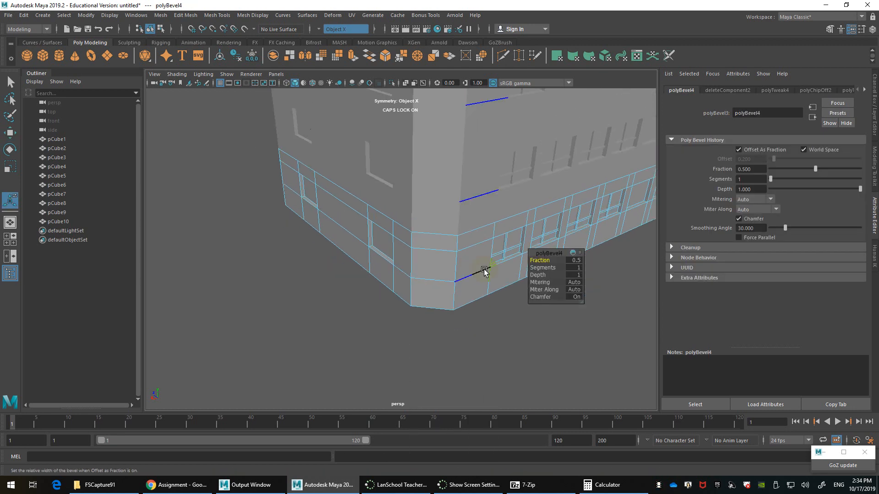
{"action": "middle_click_drag", "start_coordinate": [466, 252], "coordinate": [418, 394], "text": "alt"}
{"action": "scroll", "coordinate": [434, 210], "scroll_direction": "down", "scroll_amount": 8}
{"action": "middle_click_drag", "start_coordinate": [427, 196], "coordinate": [385, 265], "text": "alt"}
{"action": "scroll", "coordinate": [400, 239], "scroll_direction": "up", "scroll_amount": 3}
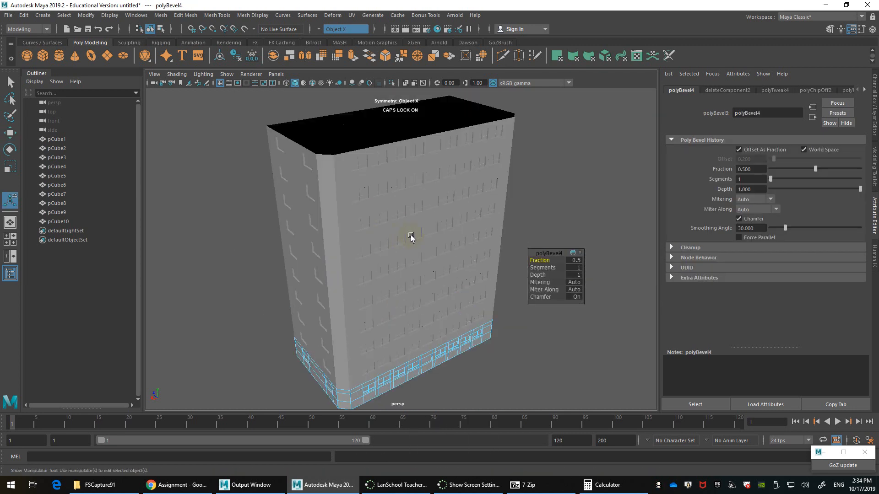
Undo the bevel on the ground-floor storey's corner edges and return to object mode
{"action": "mouse_move", "coordinate": [410, 237]}
{"action": "left_mouse_down", "text": "alt"}
{"action": "mouse_move", "coordinate": [353, 230]}
{"action": "mouse_move", "coordinate": [412, 232]}
{"action": "left_mouse_up", "text": "alt"}
{"action": "middle_click_drag", "start_coordinate": [412, 232], "coordinate": [412, 221], "text": "alt"}
{"action": "scroll", "coordinate": [412, 221], "scroll_direction": "up", "scroll_amount": 3}
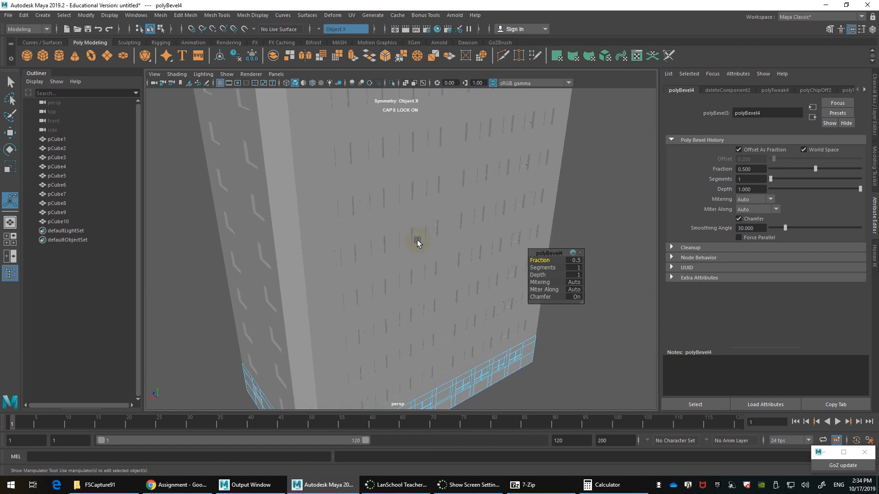
{"action": "left_click_drag", "start_coordinate": [418, 242], "coordinate": [398, 286], "text": "alt"}
{"action": "key", "text": "ctrl+z"}
{"action": "middle_click_drag", "start_coordinate": [394, 308], "coordinate": [427, 298], "text": "alt"}
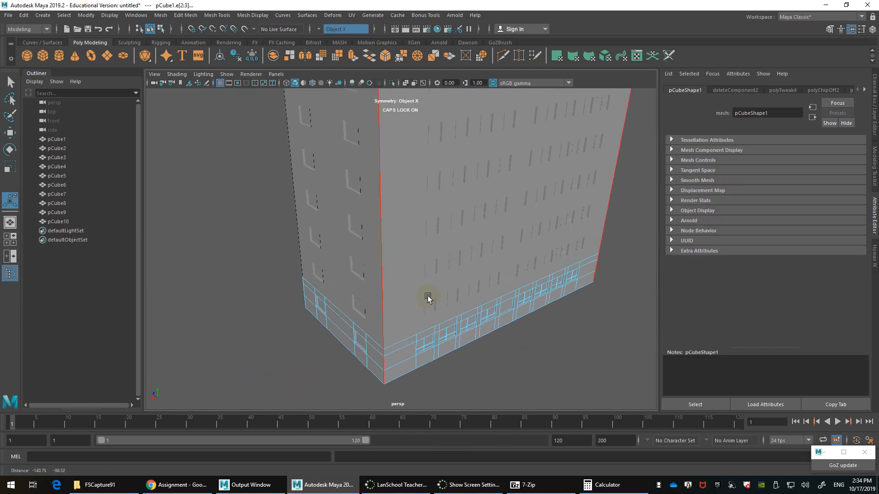
{"action": "right_click_drag", "start_coordinate": [427, 234], "coordinate": [448, 222]}
{"action": "scroll", "coordinate": [446, 222], "scroll_direction": "up", "scroll_amount": 3}
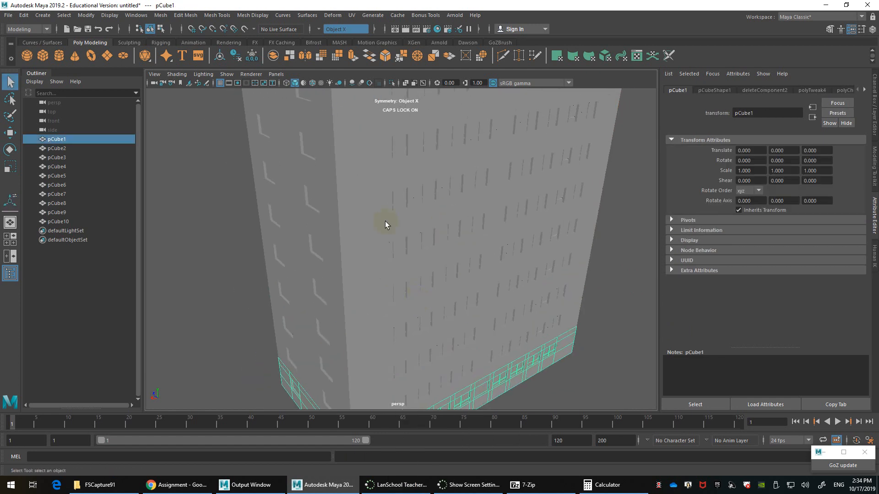
Enable Screen-space Ambient Occlusion in the Viewport 2.0 renderer settings and close the settings window
{"action": "left_click", "coordinate": [253, 74]}
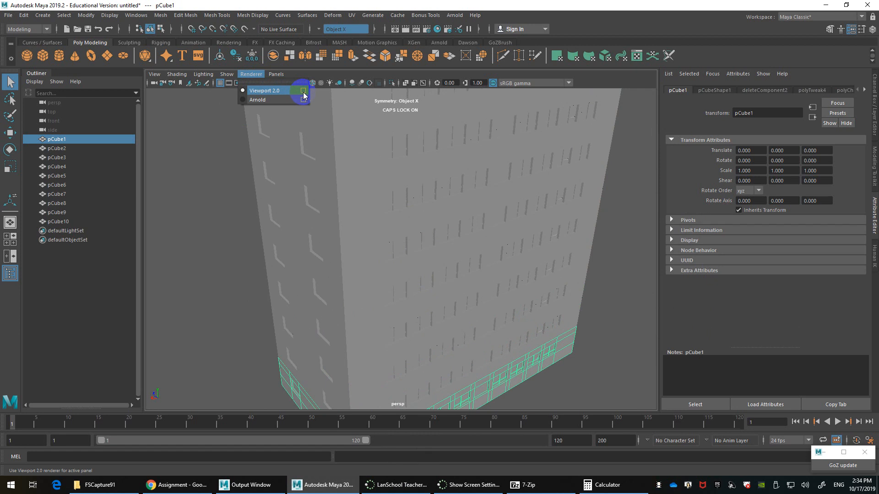
{"action": "left_click", "coordinate": [303, 91]}
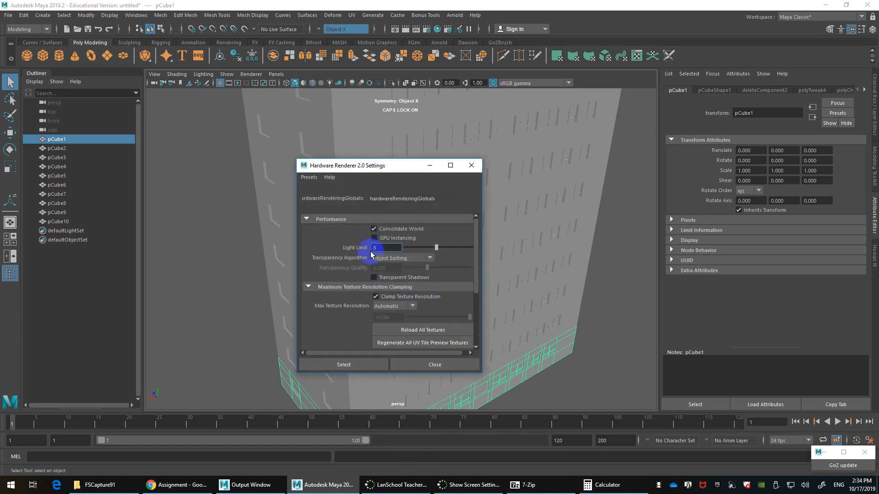
{"action": "scroll", "coordinate": [361, 293], "scroll_direction": "down", "scroll_amount": 4}
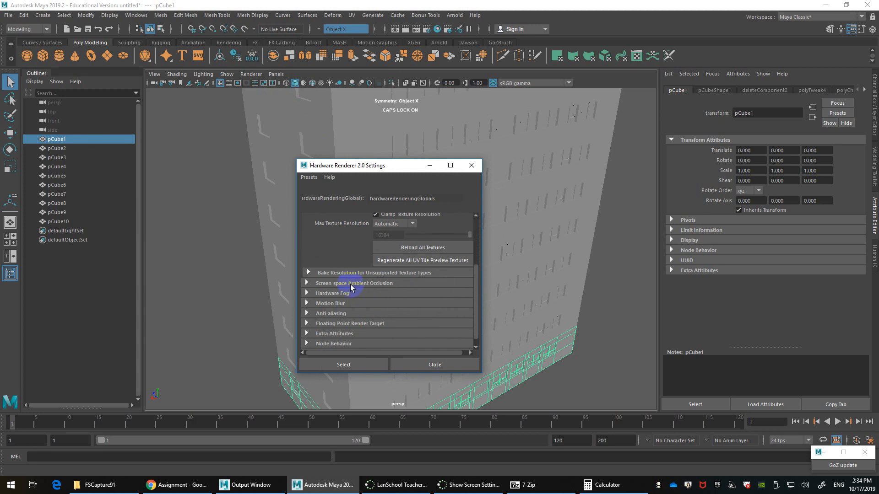
{"action": "left_click", "coordinate": [351, 283]}
{"action": "left_click", "coordinate": [374, 293]}
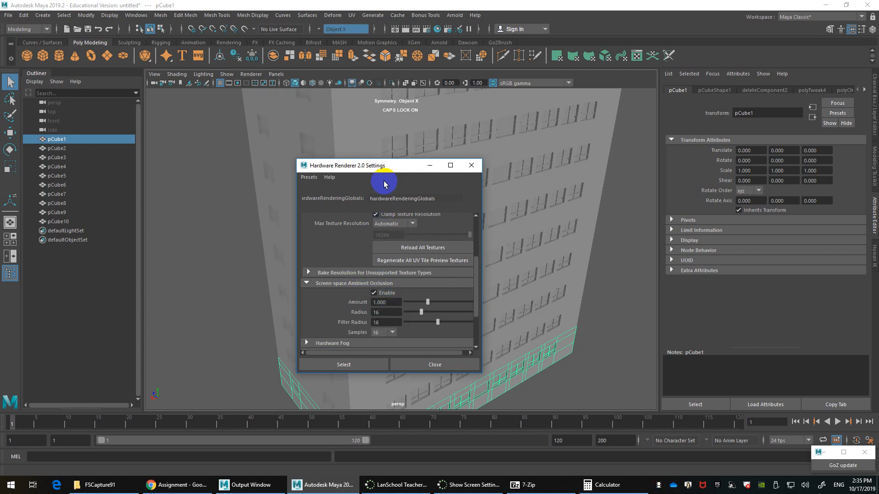
{"action": "left_click_drag", "start_coordinate": [380, 169], "coordinate": [204, 123]}
{"action": "left_click_drag", "start_coordinate": [429, 243], "coordinate": [335, 262], "text": "alt"}
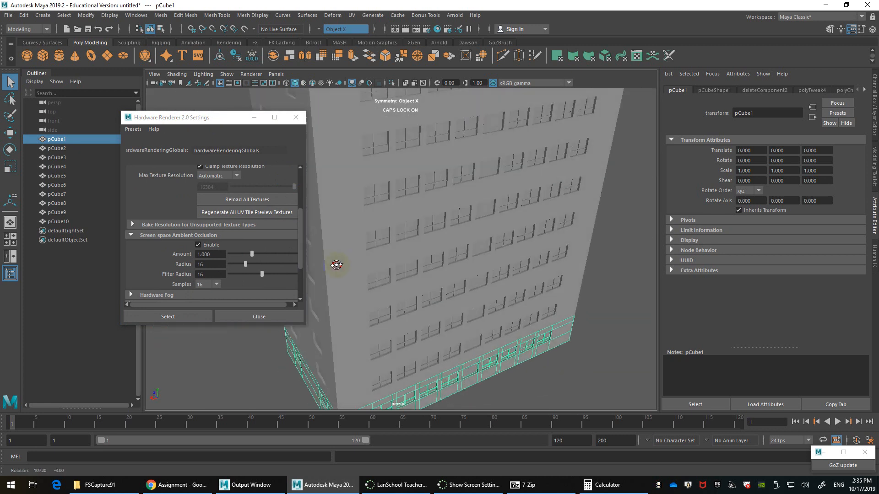
{"action": "left_click", "coordinate": [259, 316]}
Apply an Automatic UV projection to the ground-floor storey in the UV Editor and close the UV Toolkit
{"action": "left_click_drag", "start_coordinate": [381, 299], "coordinate": [403, 160], "text": "alt"}
{"action": "left_click", "coordinate": [351, 15]}
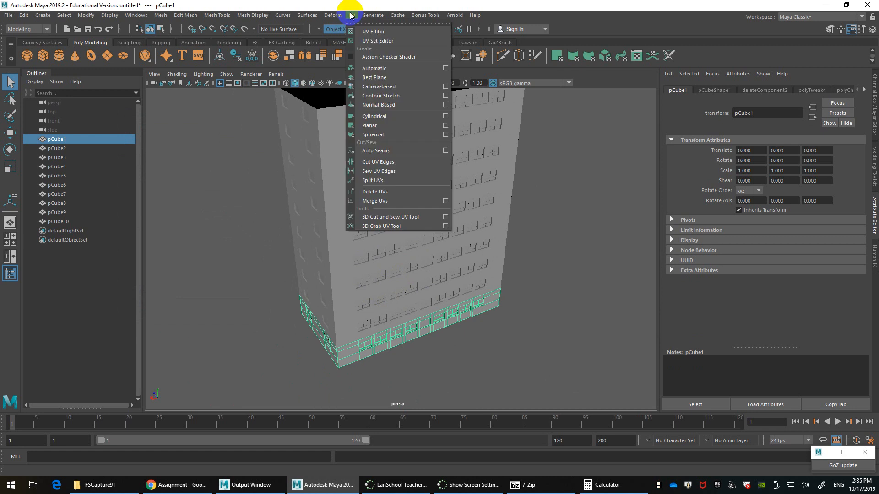
{"action": "left_click", "coordinate": [365, 29]}
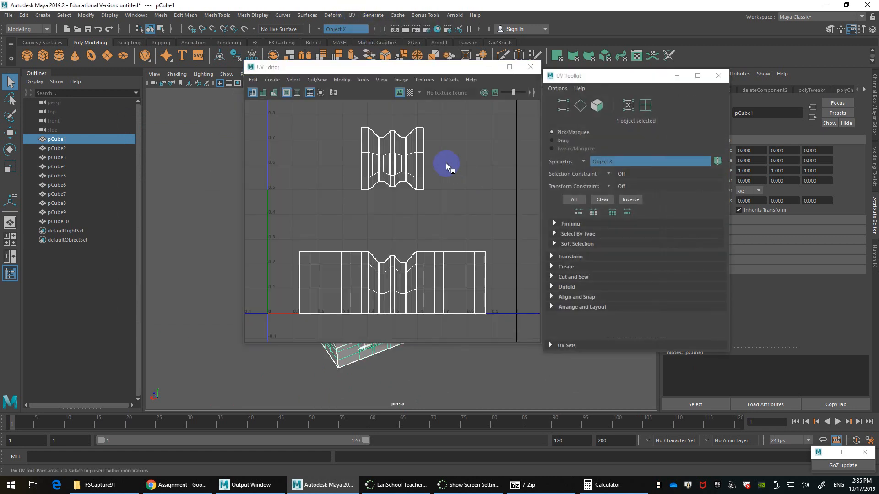
{"action": "left_click", "coordinate": [271, 80]}
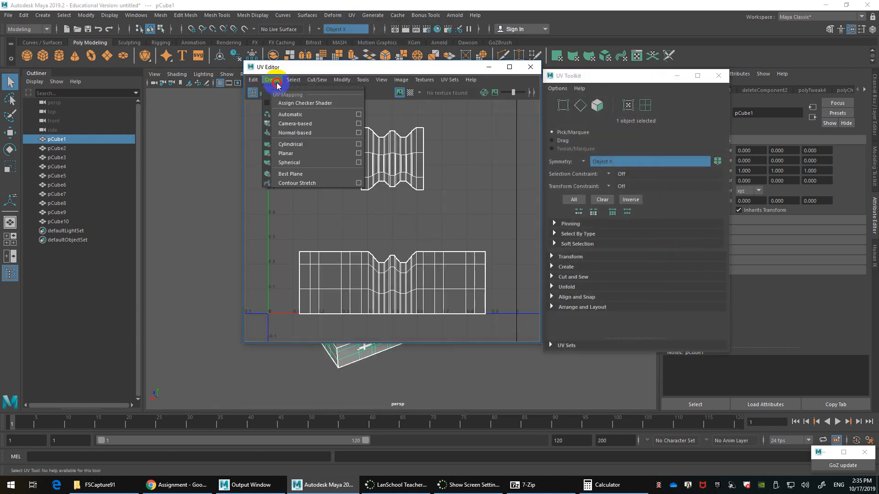
{"action": "left_click", "coordinate": [286, 119]}
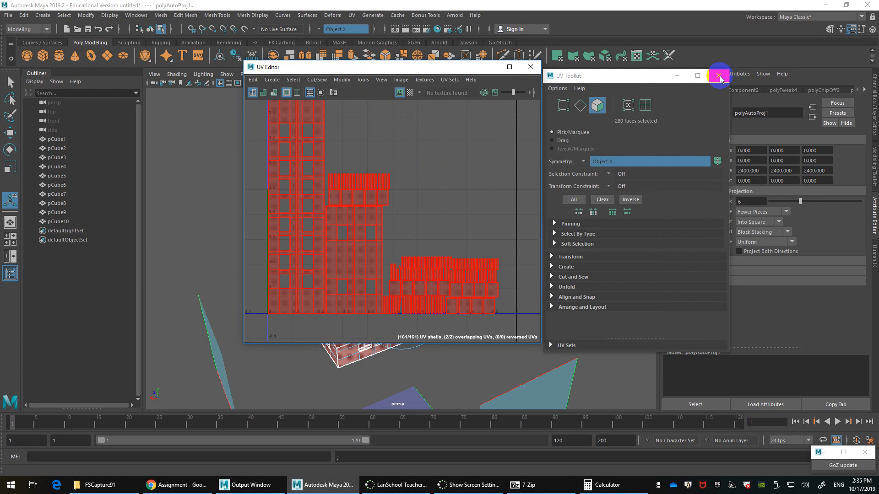
{"action": "left_click", "coordinate": [718, 75]}
{"action": "left_click_drag", "start_coordinate": [492, 67], "coordinate": [871, 101]}
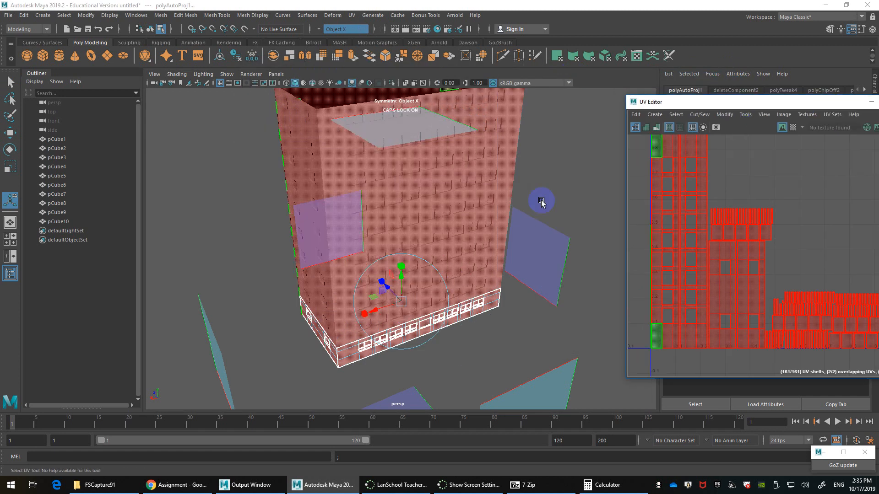
{"action": "left_click_drag", "start_coordinate": [786, 96], "coordinate": [768, 105]}
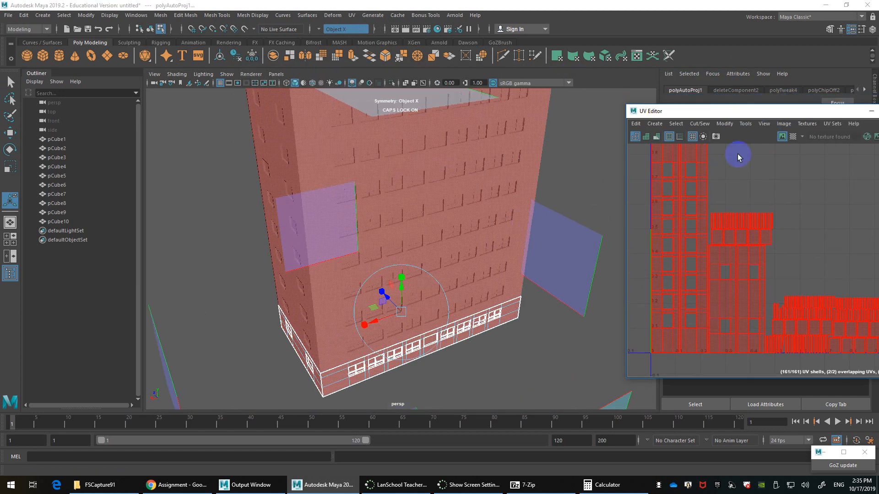
Check the building's UV mapping with the checker map, and close the UV Editor
{"action": "left_click", "coordinate": [747, 166]}
{"action": "left_click", "coordinate": [792, 137]}
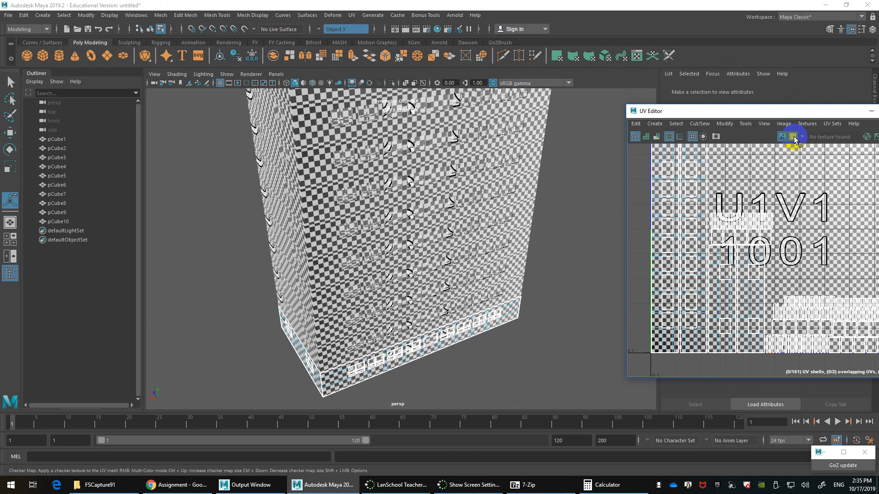
{"action": "left_click_drag", "start_coordinate": [507, 238], "coordinate": [462, 243], "text": "alt"}
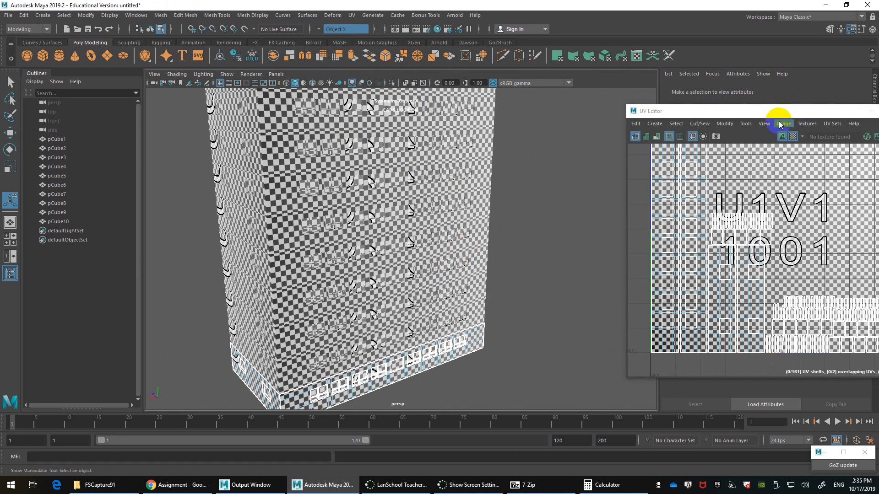
{"action": "left_click", "coordinate": [716, 124]}
{"action": "left_click_drag", "start_coordinate": [707, 105], "coordinate": [336, 185]}
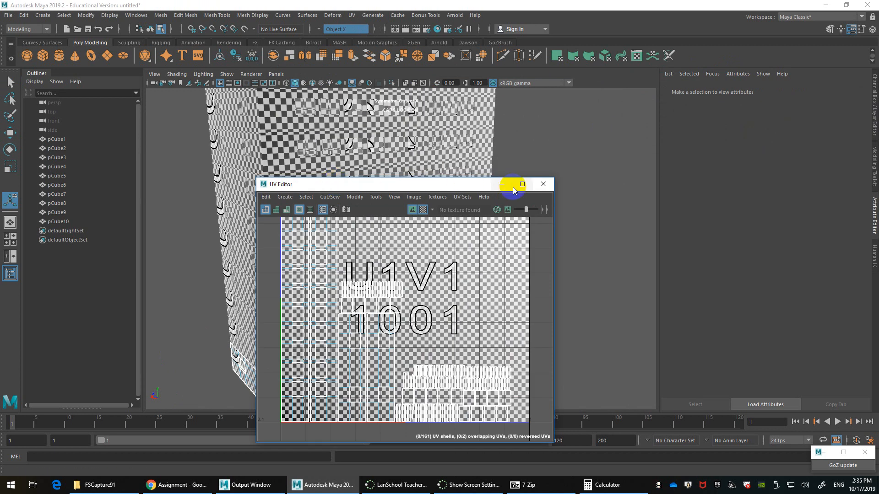
{"action": "left_click", "coordinate": [543, 184]}
Switch to object mode, show the ground-floor storey's channels, and delete its construction history
{"action": "right_click", "coordinate": [452, 148]}
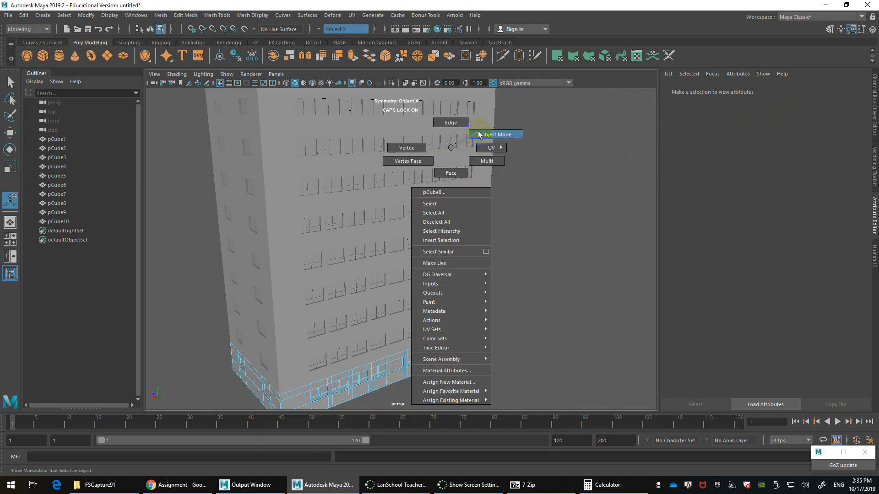
{"action": "left_click", "coordinate": [495, 134]}
{"action": "left_click", "coordinate": [874, 95]}
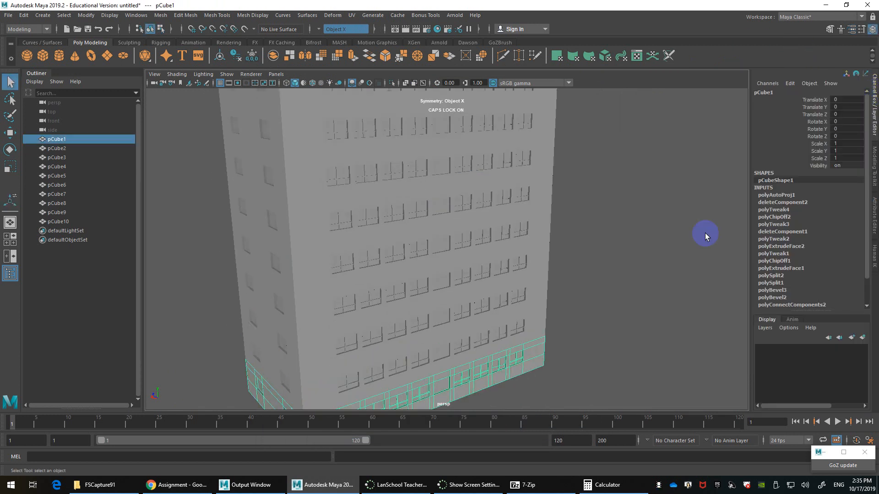
{"action": "left_click_drag", "start_coordinate": [517, 357], "coordinate": [518, 323], "text": "alt"}
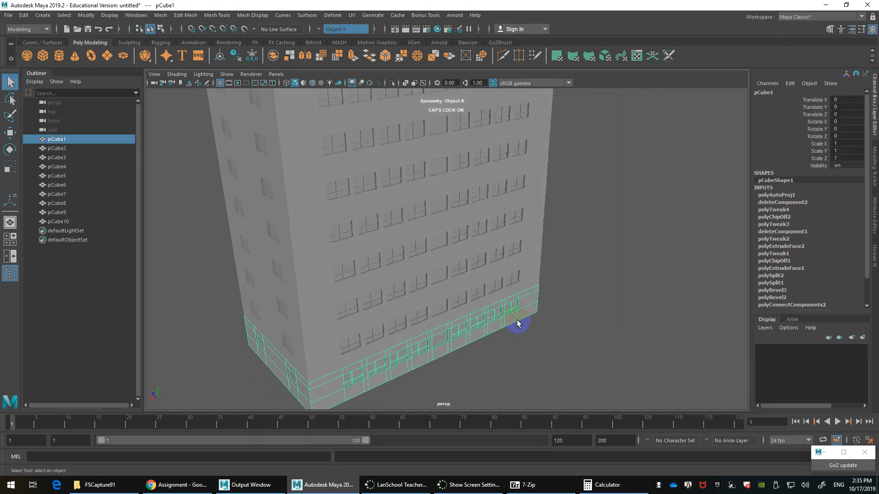
{"action": "key", "text": "alt+shift+d"}
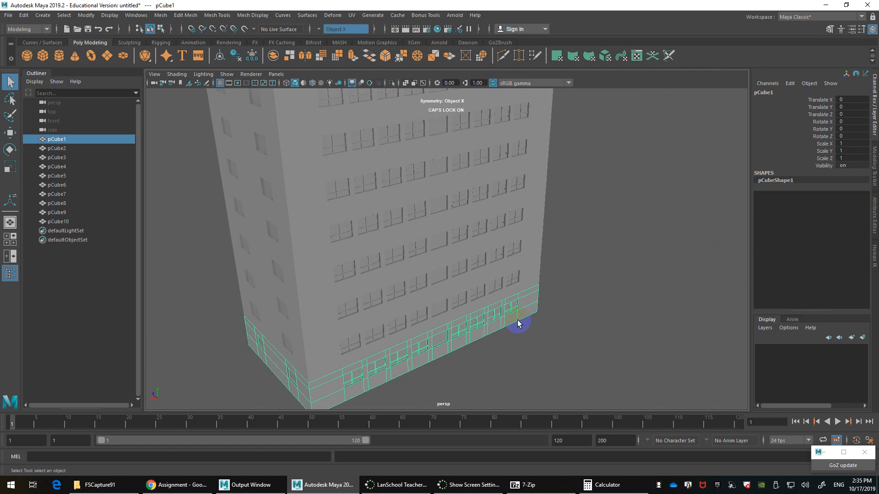
Examine how selecting the wall face below the ground floor's middle opening carries over to the instanced storeys, and return to object mode
{"action": "left_click_drag", "start_coordinate": [503, 319], "coordinate": [454, 260], "text": "alt"}
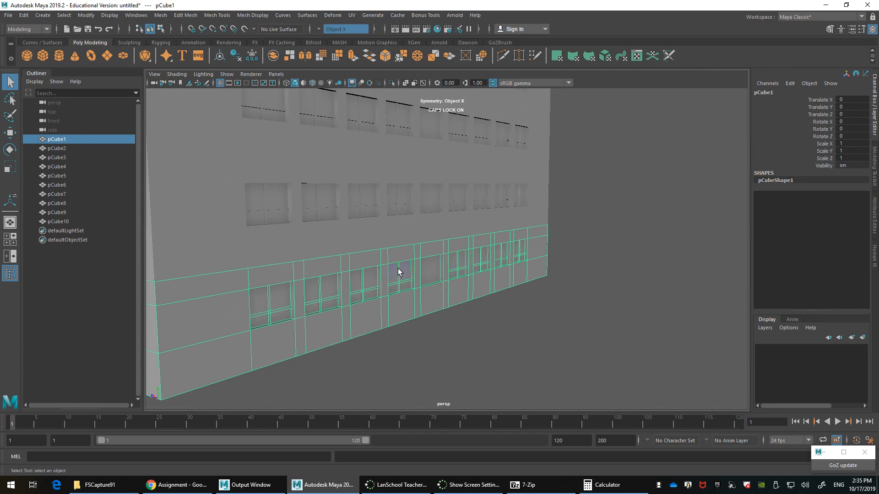
{"action": "left_click_drag", "start_coordinate": [397, 268], "coordinate": [492, 238], "text": "alt"}
{"action": "scroll", "coordinate": [446, 226], "scroll_direction": "up", "scroll_amount": 4}
{"action": "right_click_drag", "start_coordinate": [448, 244], "coordinate": [448, 256]}
{"action": "left_click", "coordinate": [439, 281]}
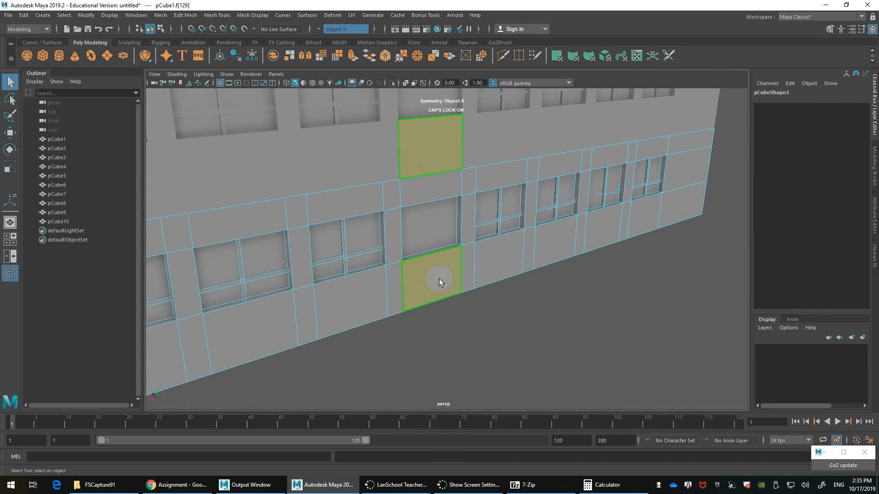
{"action": "left_click_drag", "start_coordinate": [438, 280], "coordinate": [443, 257], "text": "alt"}
{"action": "right_click_drag", "start_coordinate": [478, 225], "coordinate": [506, 247]}
{"action": "left_click_drag", "start_coordinate": [505, 247], "coordinate": [465, 261], "text": "alt"}
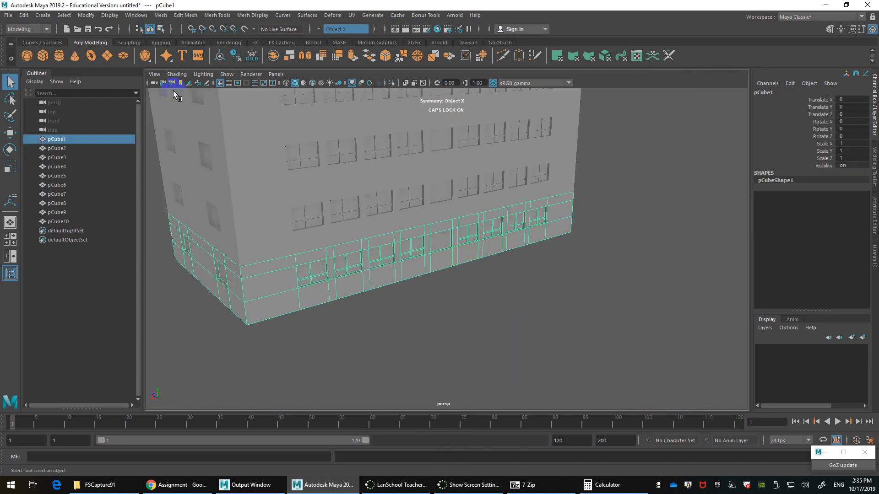
Convert the ground-floor storey from an instance to an independent object
{"action": "left_click", "coordinate": [86, 15]}
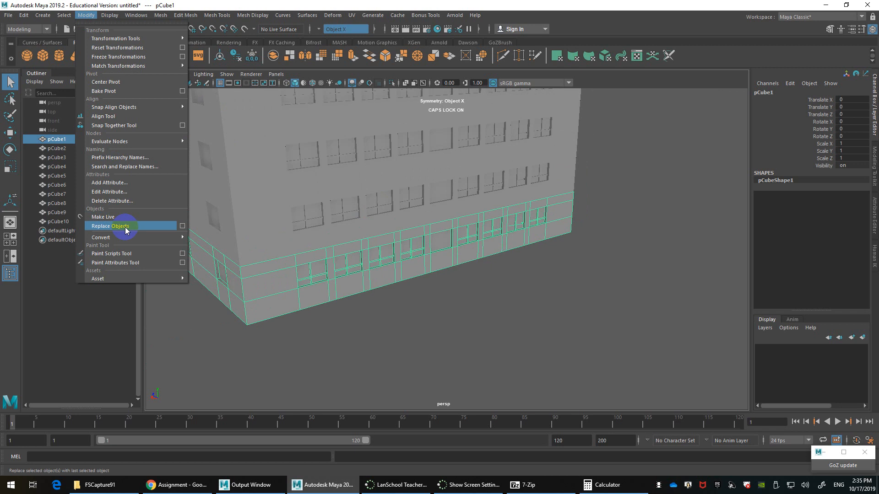
{"action": "mouse_move", "coordinate": [131, 237]}
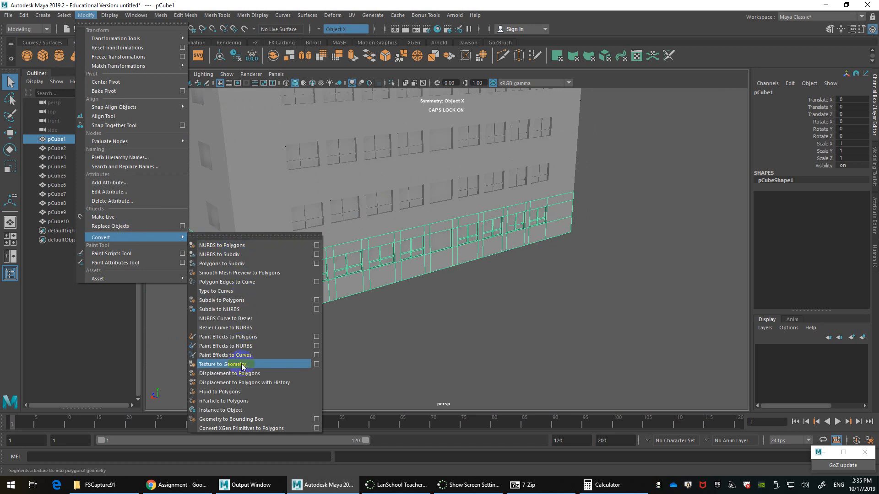
{"action": "left_click", "coordinate": [250, 410]}
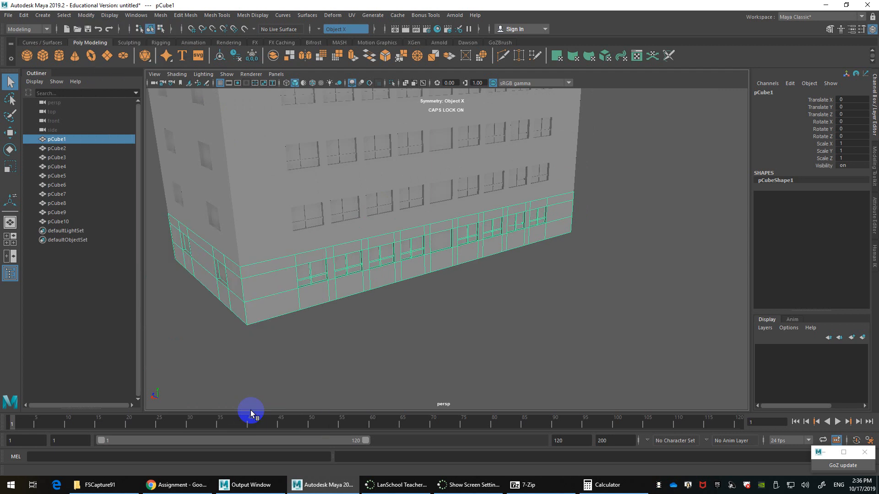
Try deleting the wall panel and sill face below the ground floor's middle opening, and undo both deletions
{"action": "scroll", "coordinate": [473, 295], "scroll_direction": "up", "scroll_amount": 5}
{"action": "scroll", "coordinate": [469, 263], "scroll_direction": "up", "scroll_amount": 3}
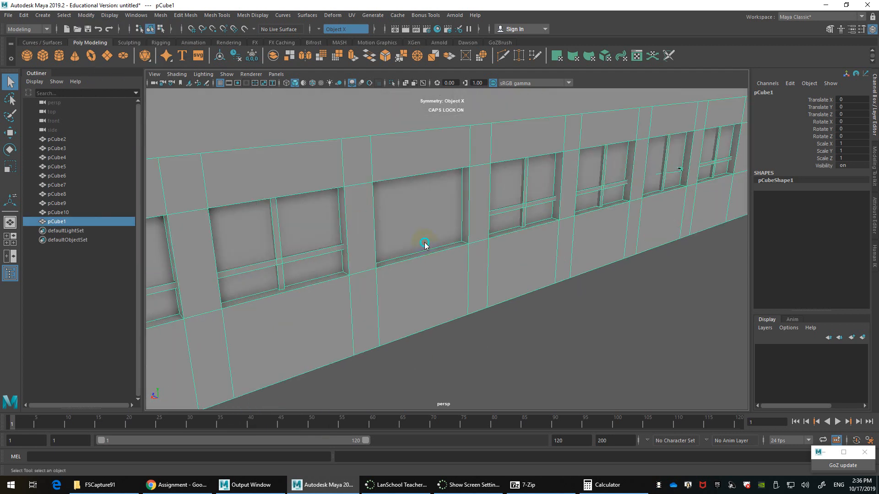
{"action": "right_click_drag", "start_coordinate": [423, 234], "coordinate": [429, 255]}
{"action": "left_click", "coordinate": [434, 293]}
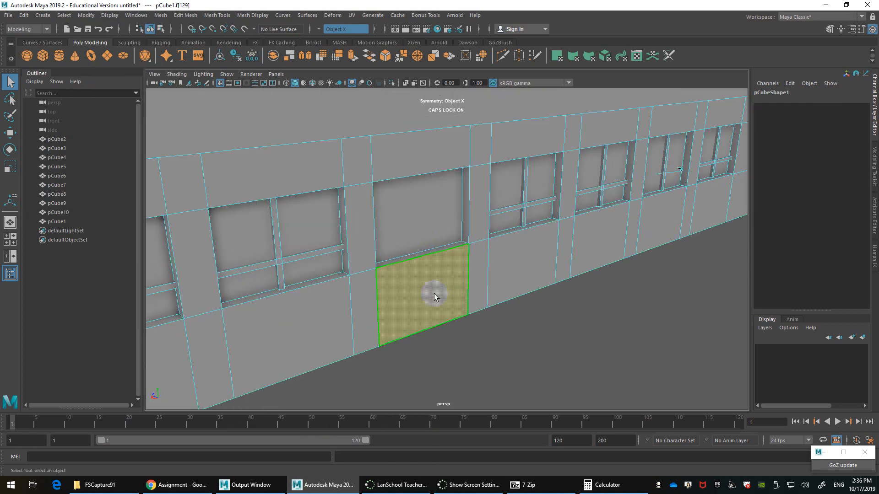
{"action": "key", "text": "Delete"}
{"action": "left_click", "coordinate": [435, 254]}
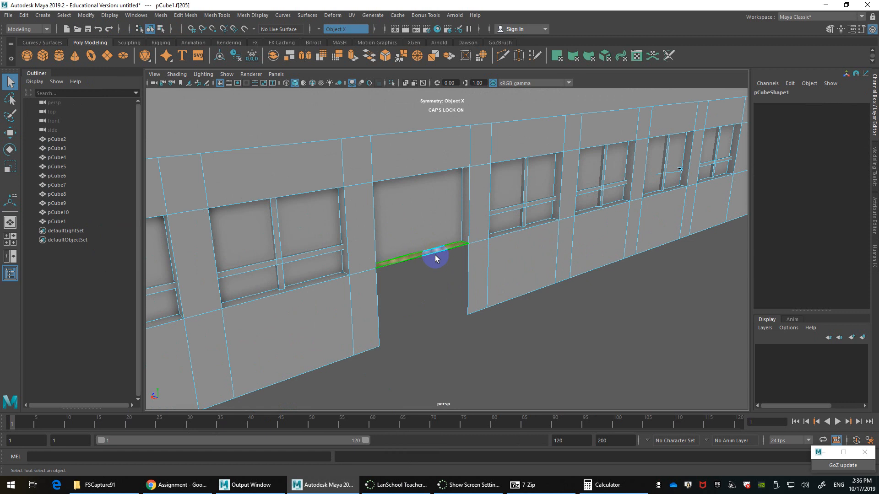
{"action": "key", "text": "Delete"}
{"action": "left_click_drag", "start_coordinate": [476, 260], "coordinate": [542, 253], "text": "alt"}
{"action": "key", "text": "ctrl+z"}
{"action": "key", "text": "ctrl+z"}
{"action": "key", "text": "ctrl+z"}
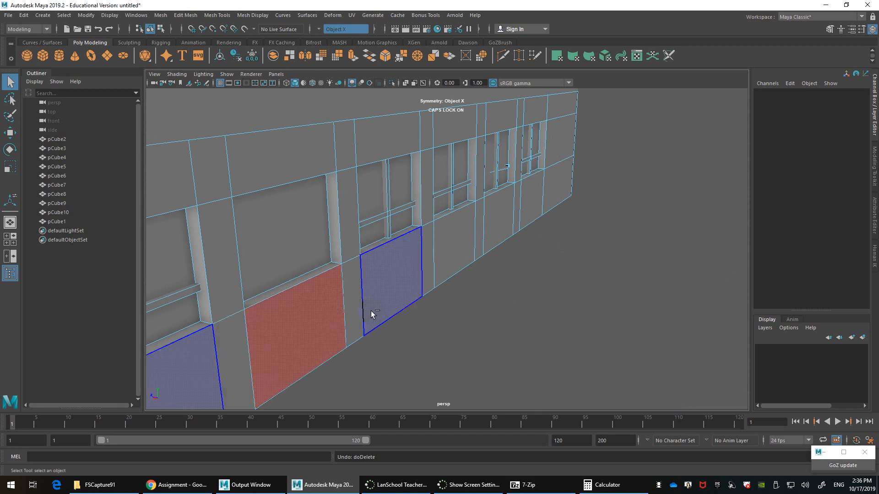
Delete the recessed pane face and the inner sill, side and head faces of the ground floor's middle opening
{"action": "middle_click_drag", "start_coordinate": [372, 309], "coordinate": [413, 260], "text": "alt"}
{"action": "left_click_drag", "start_coordinate": [414, 261], "coordinate": [347, 248], "text": "alt"}
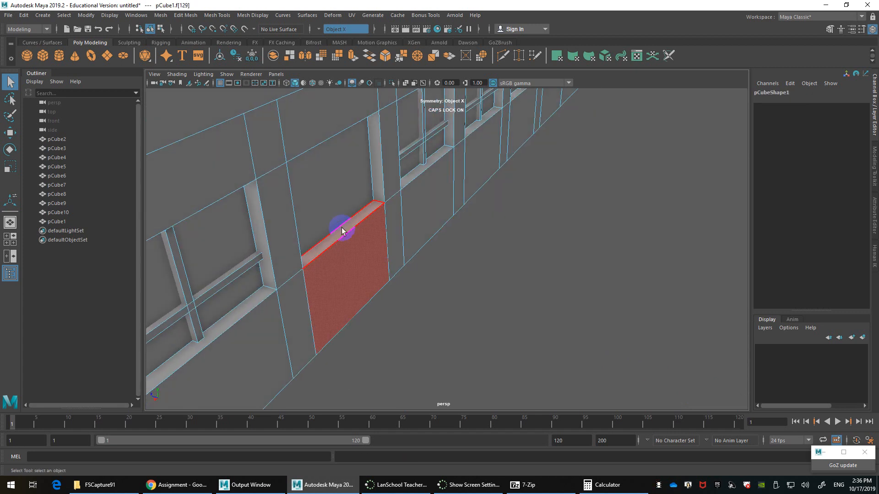
{"action": "left_click", "coordinate": [346, 198]}
{"action": "left_click", "coordinate": [348, 223], "text": "shift"}
{"action": "key", "text": "Delete"}
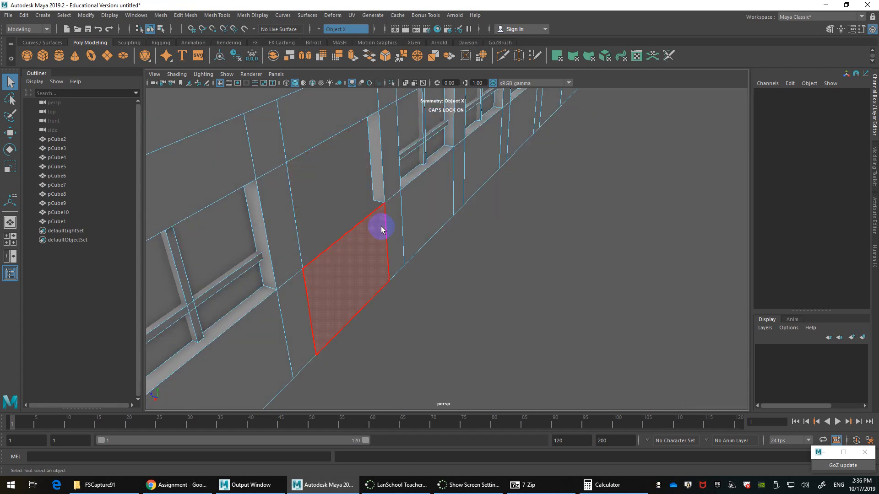
{"action": "left_click_drag", "start_coordinate": [383, 229], "coordinate": [349, 213], "text": "alt"}
{"action": "left_click", "coordinate": [416, 218]}
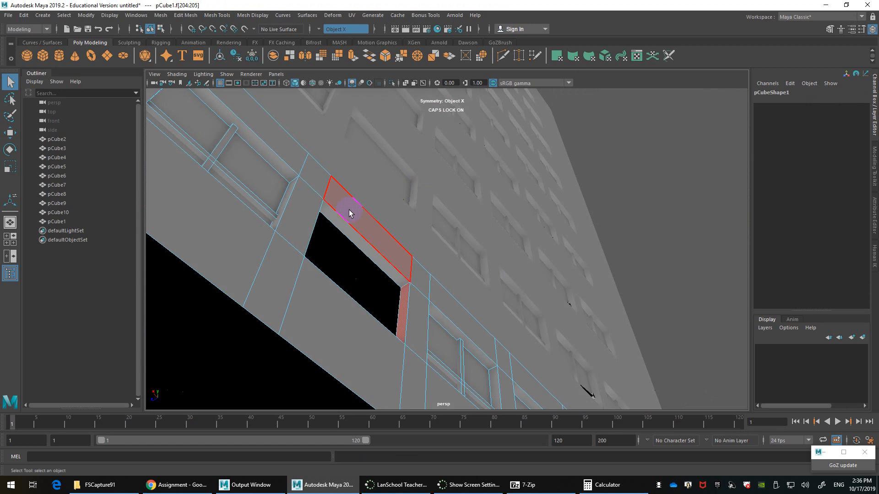
{"action": "left_click", "coordinate": [350, 230]}
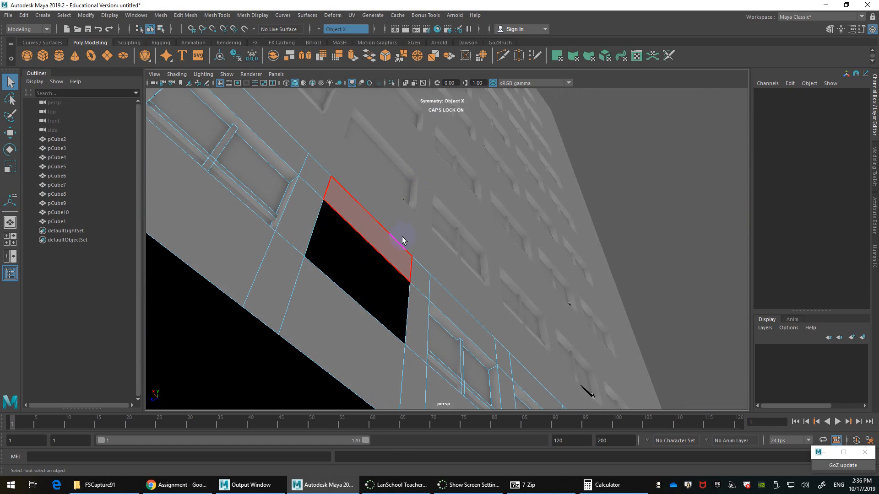
Fill the hole in the ground floor's middle opening with a single flat face
{"action": "left_click_drag", "start_coordinate": [402, 241], "coordinate": [413, 290], "text": "alt"}
{"action": "left_click", "coordinate": [386, 191]}
{"action": "right_click_drag", "start_coordinate": [390, 189], "coordinate": [393, 166]}
{"action": "left_click", "coordinate": [394, 190]}
{"action": "right_click", "coordinate": [395, 190], "text": "shift"}
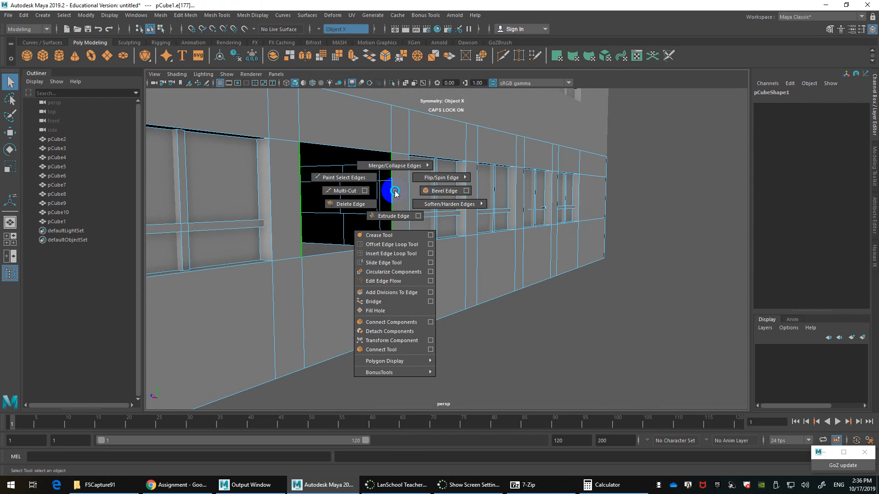
{"action": "left_click", "coordinate": [379, 311]}
{"action": "left_click_drag", "start_coordinate": [392, 301], "coordinate": [357, 227], "text": "alt"}
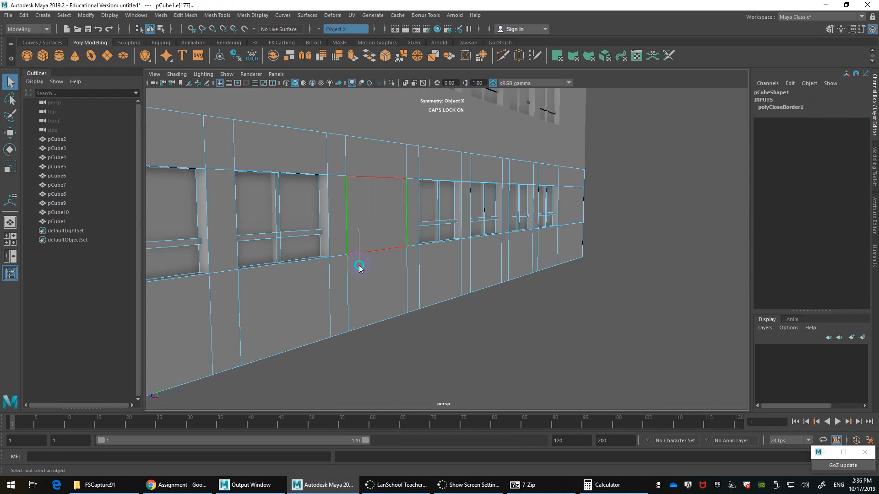
Try extruding the filled opening face together with the wall panel below it inward by about 24.9 units, and undo the extrusion
{"action": "right_click_drag", "start_coordinate": [359, 268], "coordinate": [393, 228]}
{"action": "left_click", "coordinate": [371, 218]}
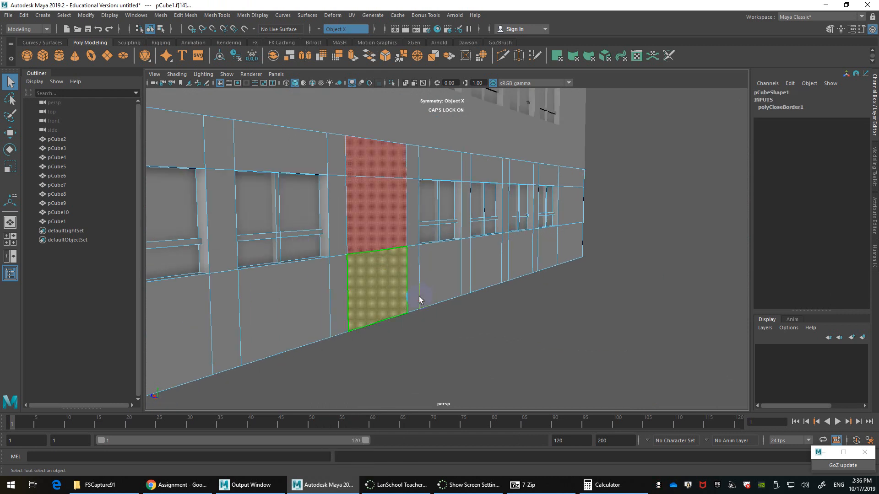
{"action": "left_click", "coordinate": [356, 211]}
{"action": "left_click", "coordinate": [381, 273], "text": "shift"}
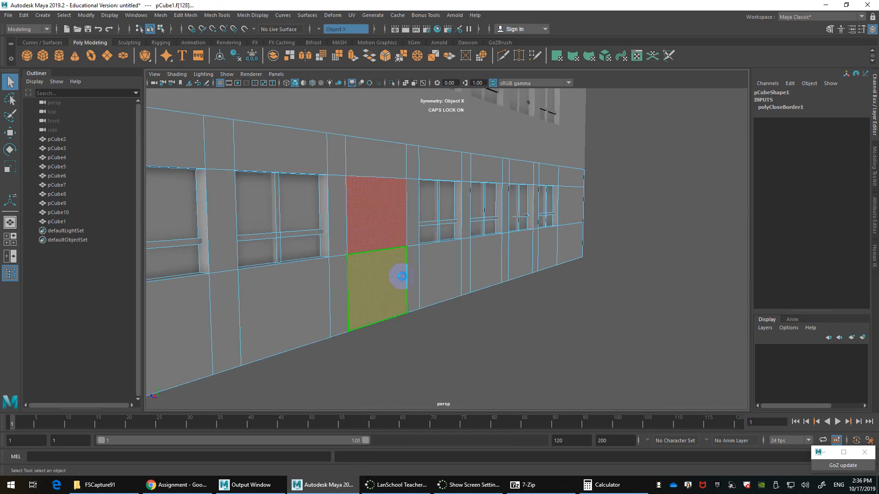
{"action": "key", "text": "ctrl+e"}
{"action": "left_click_drag", "start_coordinate": [398, 275], "coordinate": [345, 288], "text": "alt"}
{"action": "right_click_drag", "start_coordinate": [345, 288], "coordinate": [375, 302], "text": "alt"}
{"action": "left_click_drag", "start_coordinate": [375, 302], "coordinate": [339, 228], "text": "alt"}
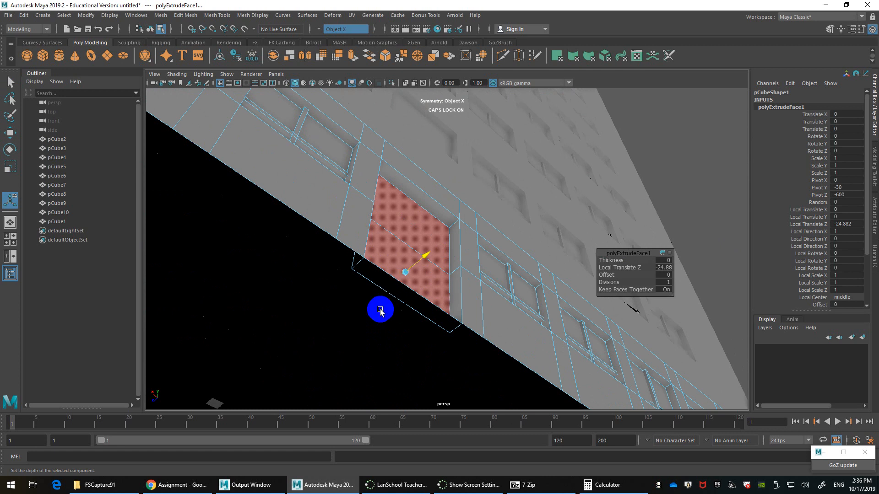
{"action": "key", "text": "ctrl+z"}
{"action": "left_click_drag", "start_coordinate": [379, 308], "coordinate": [472, 264], "text": "alt"}
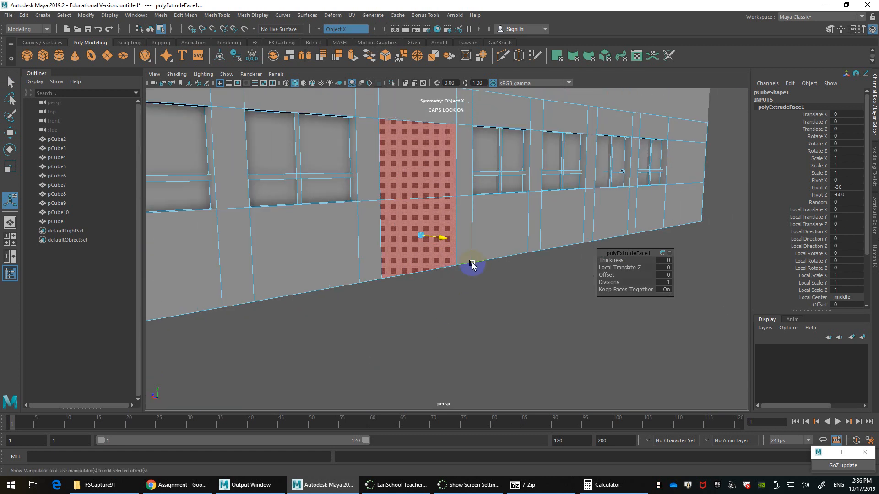
Try inserting a horizontal edge loop near the ground floor's lower edge with Multi-Cut, undo it, and close the tool settings
{"action": "right_click_drag", "start_coordinate": [457, 224], "coordinate": [456, 207]}
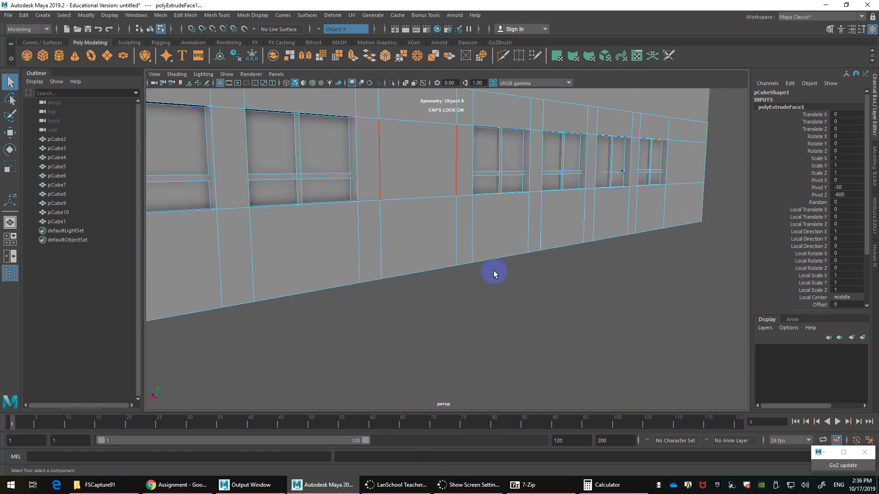
{"action": "left_click", "coordinate": [442, 265]}
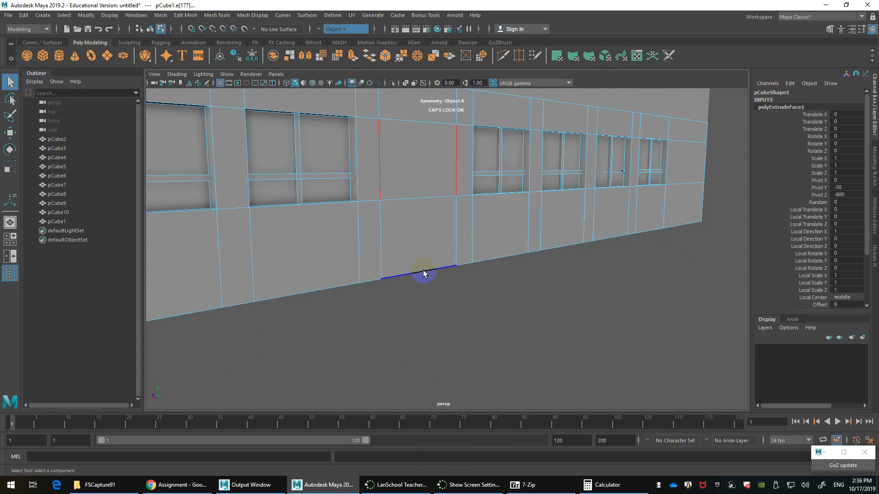
{"action": "left_click", "coordinate": [372, 256]}
{"action": "right_click_drag", "start_coordinate": [376, 256], "coordinate": [347, 257], "text": "shift"}
{"action": "left_click", "coordinate": [359, 280]}
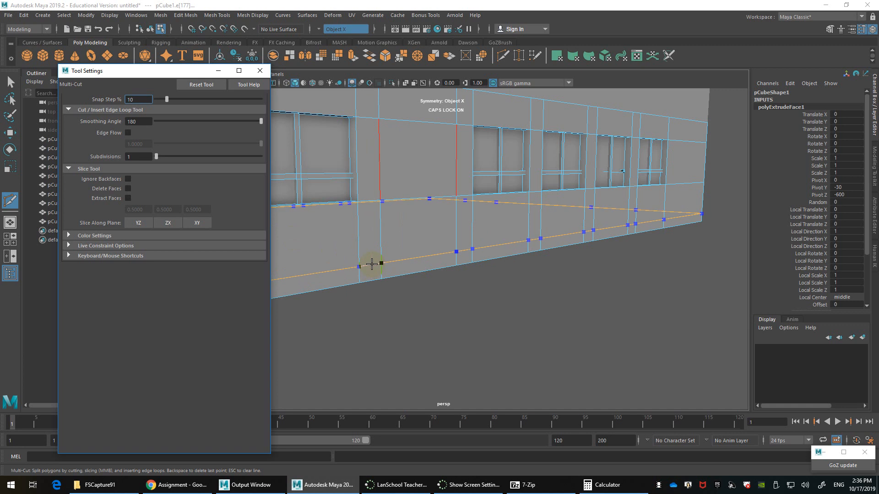
{"action": "middle_click", "coordinate": [373, 263], "text": "ctrl"}
{"action": "key", "text": "q"}
{"action": "scroll", "coordinate": [459, 258], "scroll_direction": "down", "scroll_amount": 3}
{"action": "key", "text": "ctrl+z"}
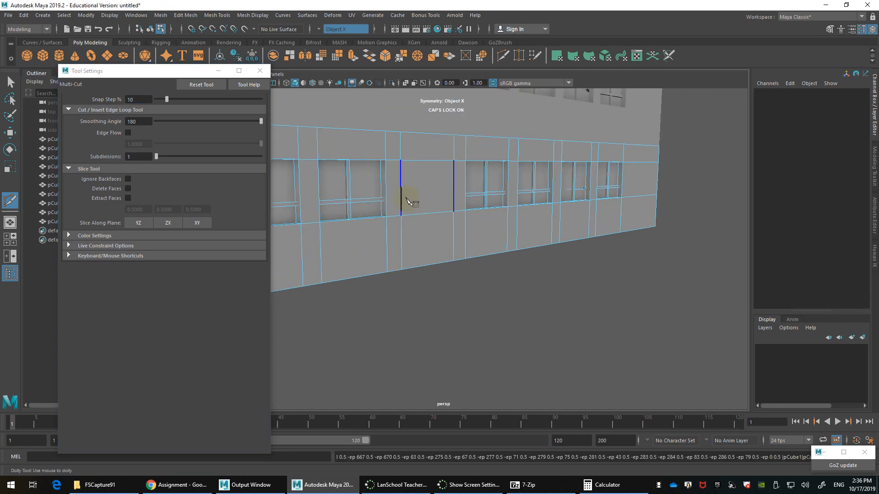
{"action": "left_click", "coordinate": [406, 198]}
{"action": "left_click", "coordinate": [264, 71]}
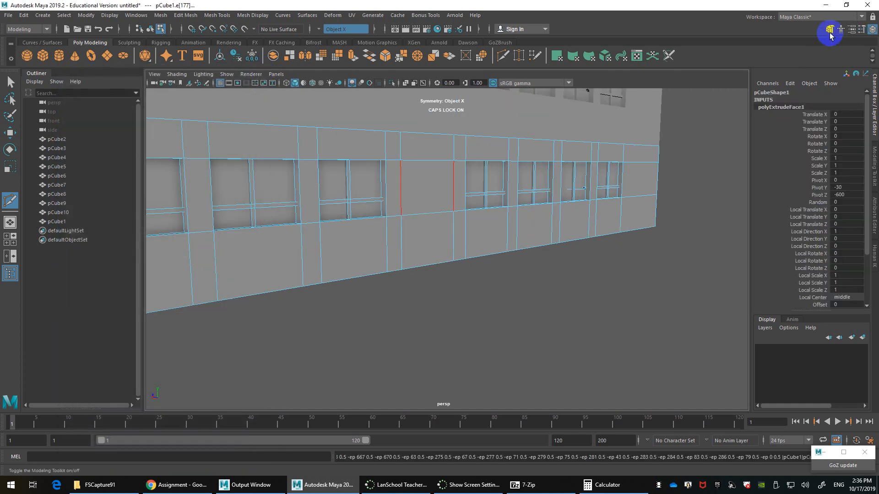
Turn symmetry off and try a Multi-Cut from the lower corner of the panel below the filled opening
{"action": "left_click", "coordinate": [830, 28]}
{"action": "left_click", "coordinate": [797, 201]}
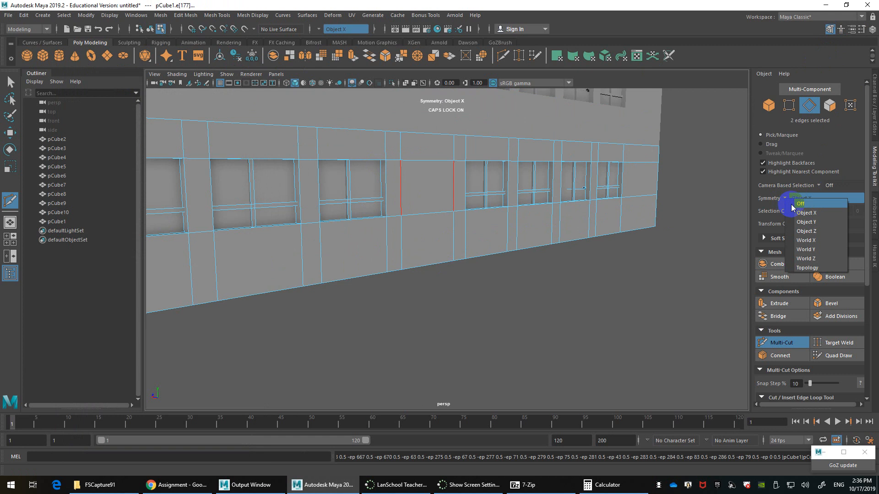
{"action": "left_click", "coordinate": [796, 206]}
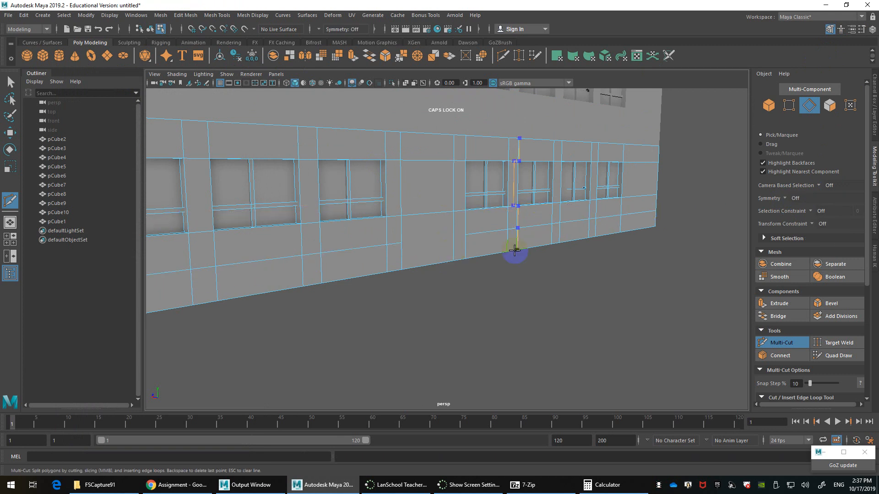
{"action": "scroll", "coordinate": [517, 257], "scroll_direction": "up", "scroll_amount": 3}
{"action": "left_click", "coordinate": [368, 285]}
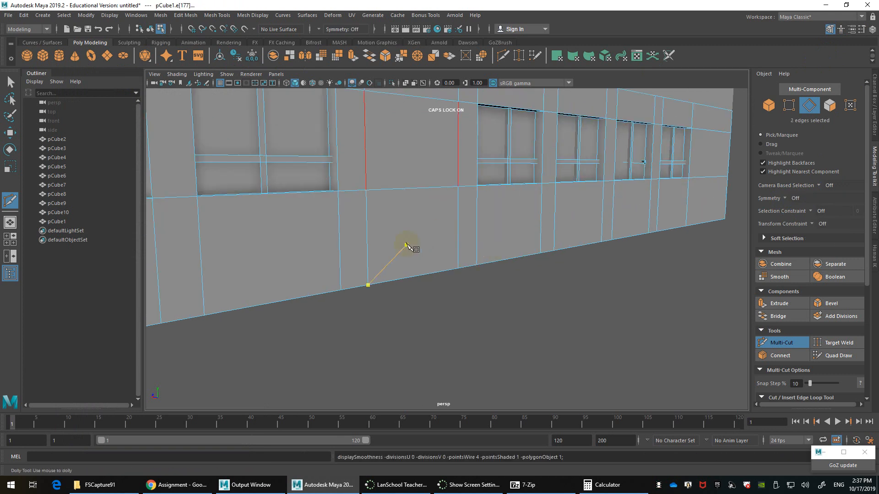
{"action": "key", "text": "3"}
{"action": "key", "text": "1"}
{"action": "key", "text": "q"}
Try moving a lower corner vertex of the filled opening along the wall, and undo the move
{"action": "right_click_drag", "start_coordinate": [373, 198], "coordinate": [365, 192]}
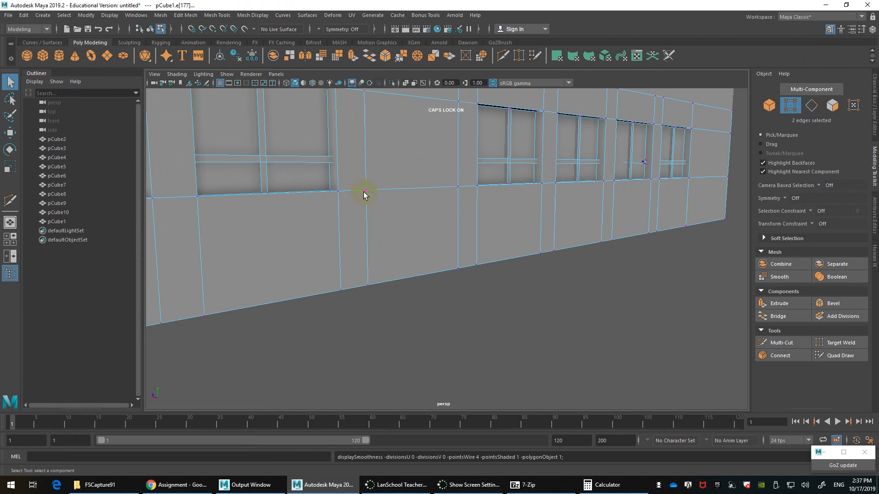
{"action": "key", "text": "w"}
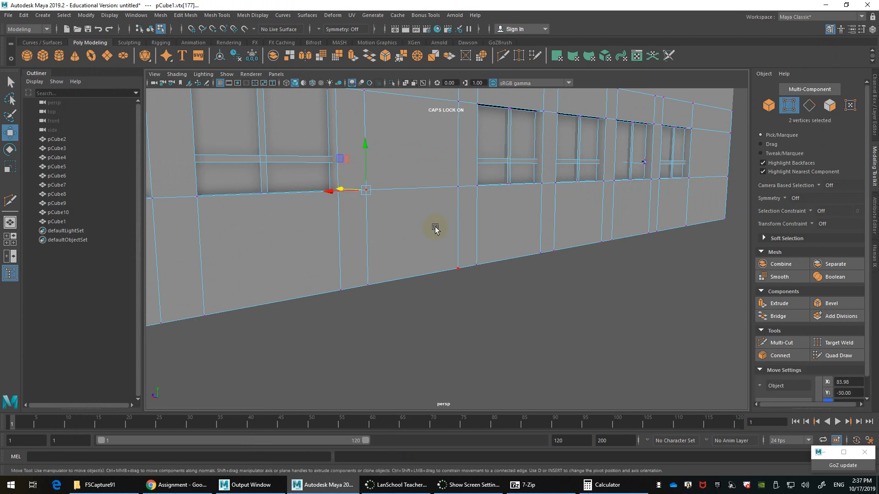
{"action": "left_click", "coordinate": [459, 189]}
{"action": "left_click_drag", "start_coordinate": [459, 190], "coordinate": [434, 193]}
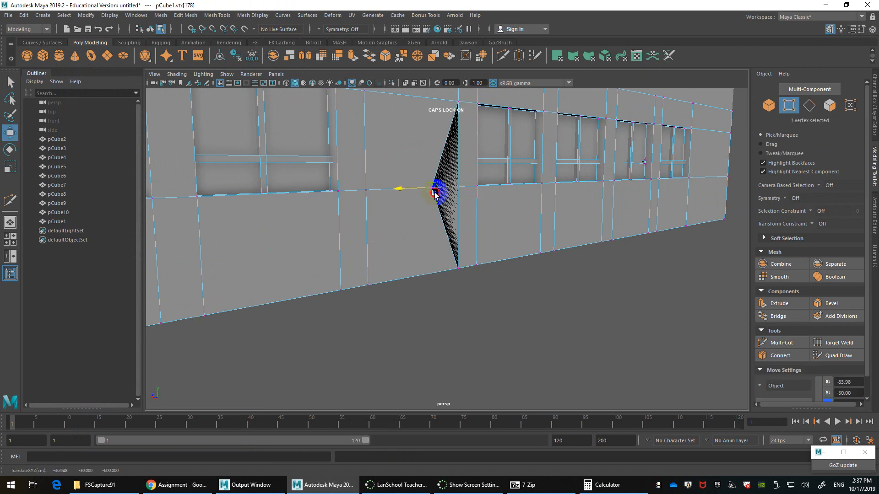
{"action": "key", "text": "ctrl+z"}
{"action": "right_click_drag", "start_coordinate": [453, 219], "coordinate": [441, 210]}
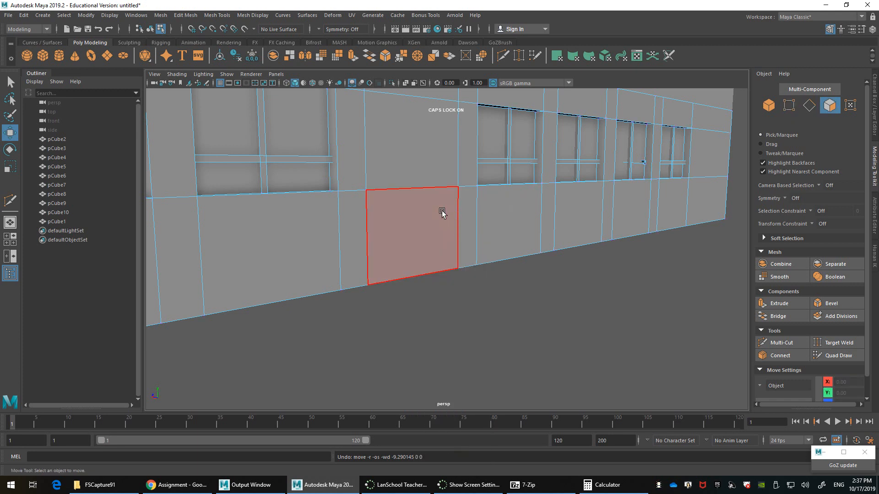
Try moving the filled face and the panel below it together perpendicular to the wall, and undo the move
{"action": "left_click", "coordinate": [441, 211]}
{"action": "left_click", "coordinate": [434, 161], "text": "shift"}
{"action": "mouse_move", "coordinate": [393, 196]}
{"action": "left_mouse_down", "text": "alt"}
{"action": "mouse_move", "coordinate": [422, 230]}
{"action": "mouse_move", "coordinate": [393, 181]}
{"action": "mouse_move", "coordinate": [435, 196]}
{"action": "mouse_move", "coordinate": [359, 181]}
{"action": "mouse_move", "coordinate": [396, 193]}
{"action": "mouse_move", "coordinate": [382, 190]}
{"action": "left_mouse_up", "text": "alt"}
{"action": "left_click_drag", "start_coordinate": [419, 220], "coordinate": [413, 203], "text": "alt"}
{"action": "key", "text": "ctrl+z"}
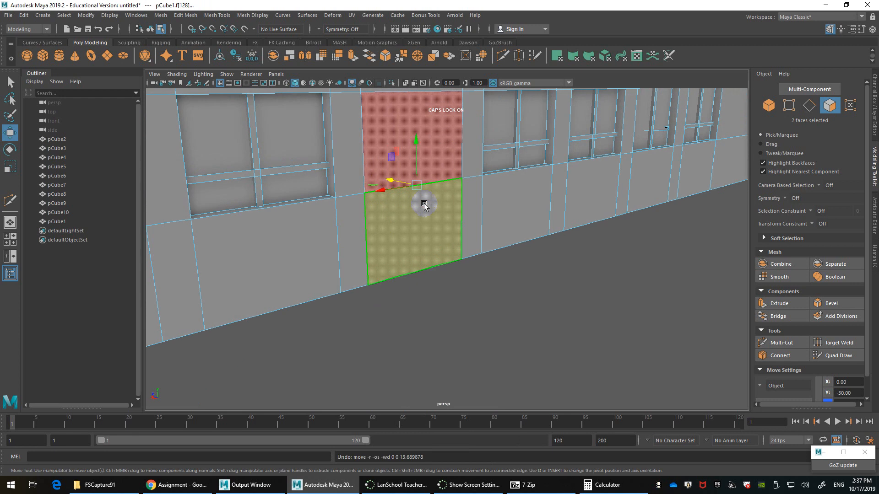
Undo the earlier selection, symmetry and extrusion changes until only the filled opening face is selected with Object X symmetry
{"action": "key", "text": "ctrl+z"}
{"action": "key", "text": "ctrl+z"}
{"action": "key", "text": "ctrl+z"}
{"action": "key", "text": "ctrl+z"}
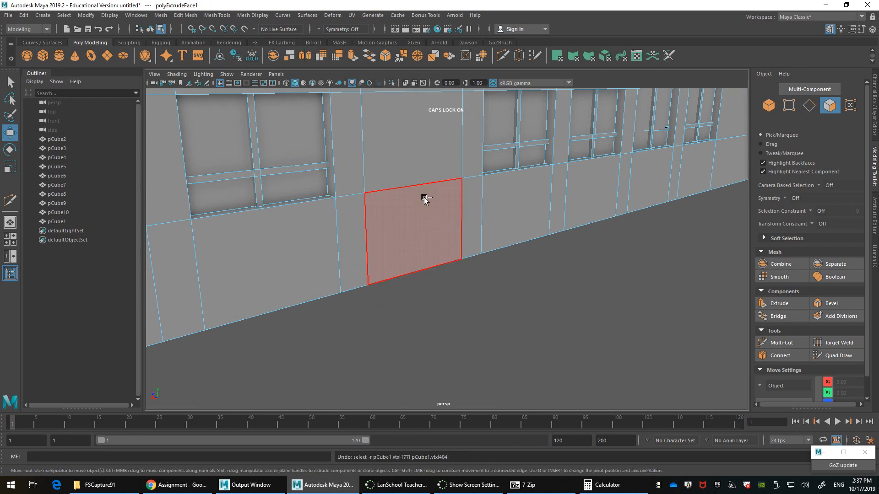
{"action": "key", "text": "ctrl+z"}
{"action": "key", "text": "ctrl+z"}
{"action": "key", "text": "ctrl+z"}
{"action": "key", "text": "ctrl+z"}
{"action": "key", "text": "ctrl+z"}
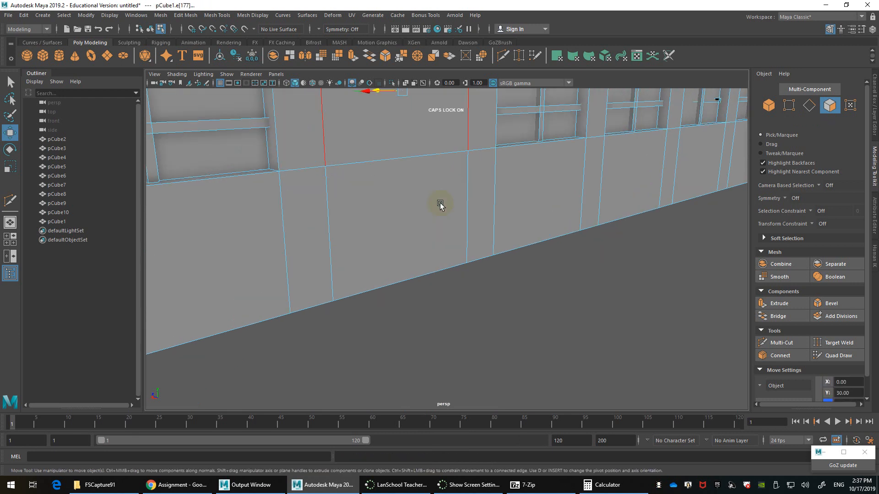
{"action": "key", "text": "ctrl+z"}
{"action": "key", "text": "ctrl+z"}
{"action": "key", "text": "ctrl+z"}
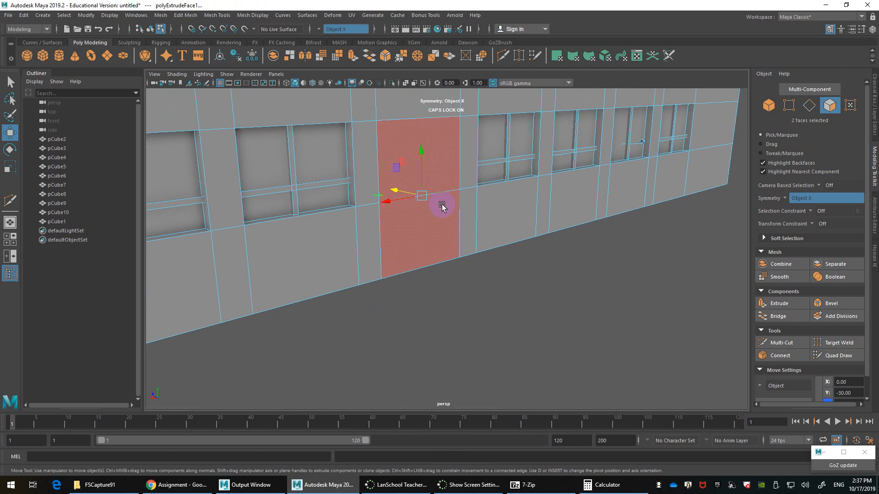
{"action": "key", "text": "ctrl+z"}
{"action": "key", "text": "ctrl+z"}
{"action": "key", "text": "ctrl+z"}
{"action": "key", "text": "ctrl+z"}
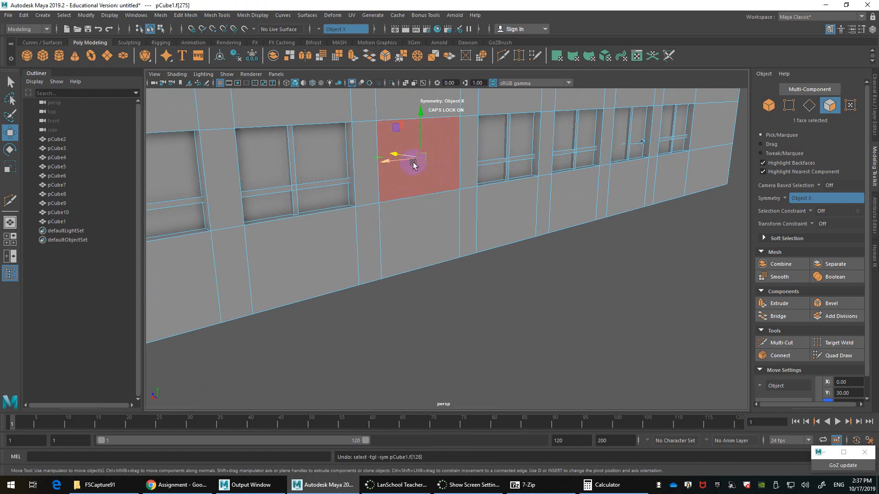
Insert a horizontal edge loop just above the ground floor's lower edge with the Multi-Cut tool
{"action": "right_click_drag", "start_coordinate": [452, 195], "coordinate": [452, 161]}
{"action": "right_click_drag", "start_coordinate": [382, 241], "coordinate": [379, 249], "text": "shift"}
{"action": "left_click", "coordinate": [377, 264], "text": "ctrl"}
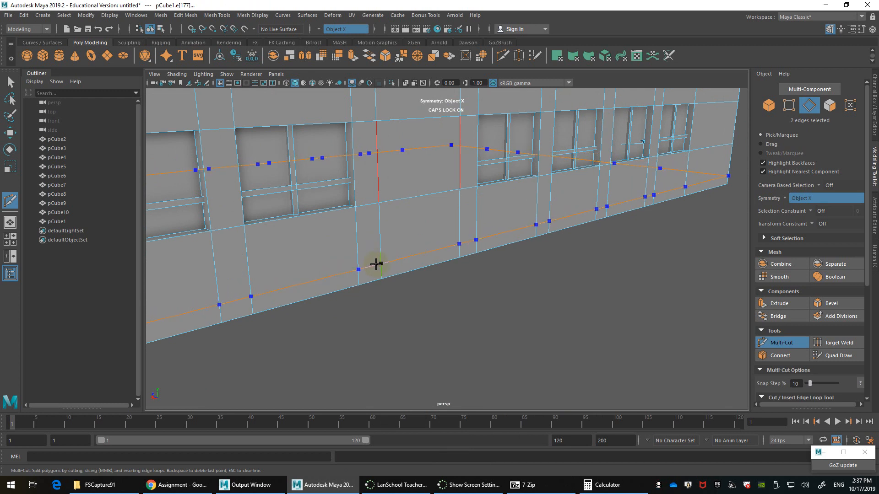
{"action": "scroll", "coordinate": [481, 237], "scroll_direction": "down", "scroll_amount": 3}
{"action": "middle_click_drag", "start_coordinate": [440, 235], "coordinate": [428, 271], "text": "alt"}
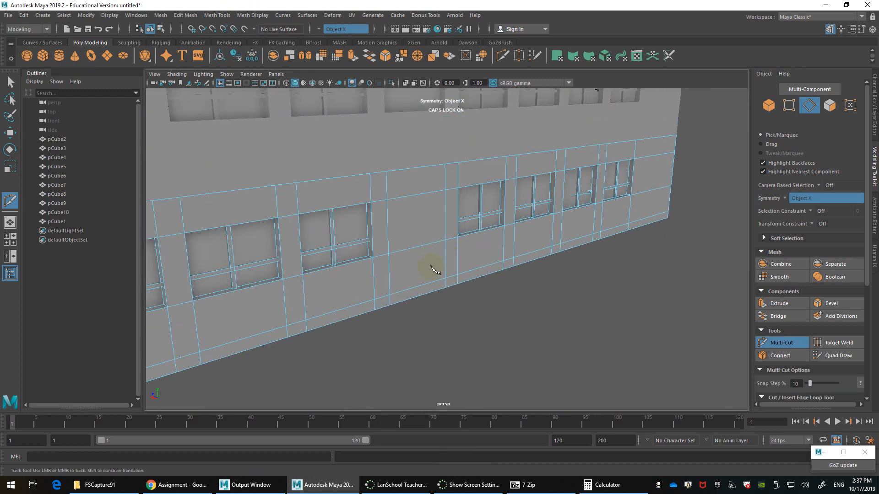
Extrude the filled face and the panel below it inward as a door recess, with a local Z translation of about -30.88
{"action": "right_click_drag", "start_coordinate": [419, 212], "coordinate": [418, 240]}
{"action": "left_click", "coordinate": [419, 238]}
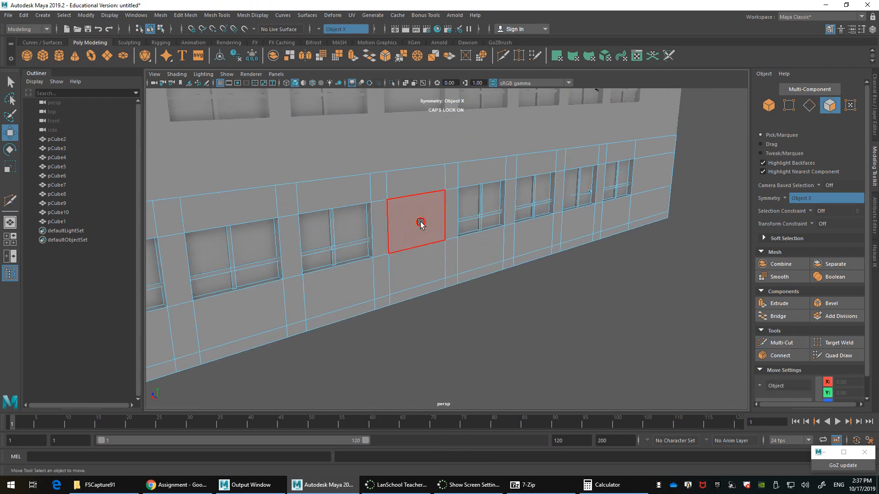
{"action": "key", "text": "w"}
{"action": "left_click", "coordinate": [424, 255], "text": "shift"}
{"action": "left_click_drag", "start_coordinate": [447, 257], "coordinate": [476, 289], "text": "alt"}
{"action": "key", "text": "ctrl+e"}
{"action": "scroll", "coordinate": [473, 271], "scroll_direction": "up", "scroll_amount": 3}
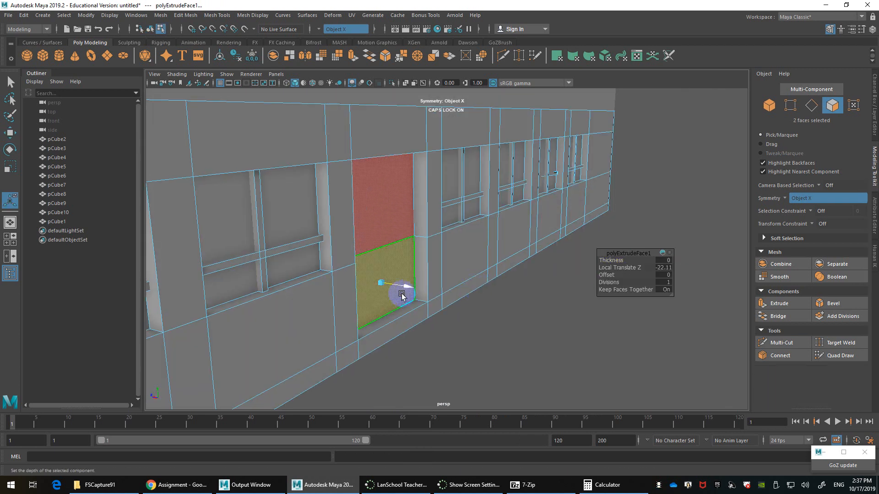
{"action": "left_click_drag", "start_coordinate": [400, 286], "coordinate": [393, 286]}
{"action": "scroll", "coordinate": [403, 277], "scroll_direction": "down", "scroll_amount": 3}
{"action": "left_click_drag", "start_coordinate": [419, 251], "coordinate": [413, 262], "text": "alt"}
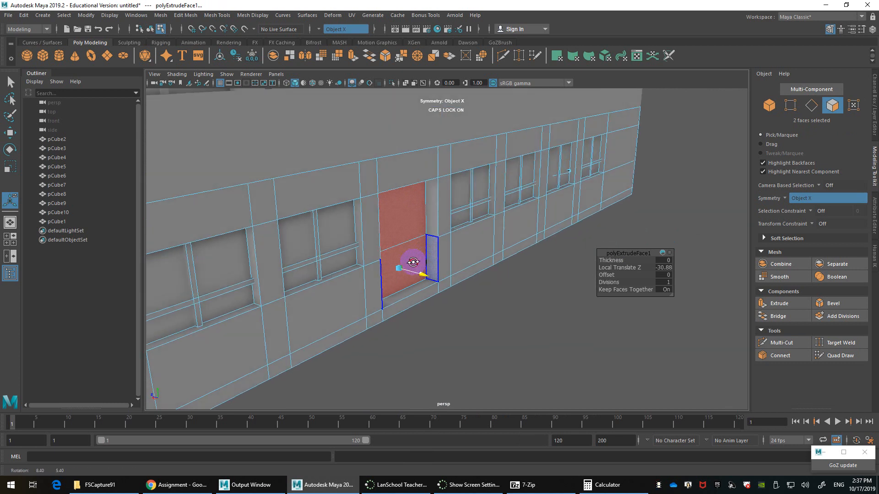
Grow the selection twice around the door recess and duplicate these faces as a separate object with offset 0
{"action": "key", "text": "shift+period"}
{"action": "key", "text": "shift+period"}
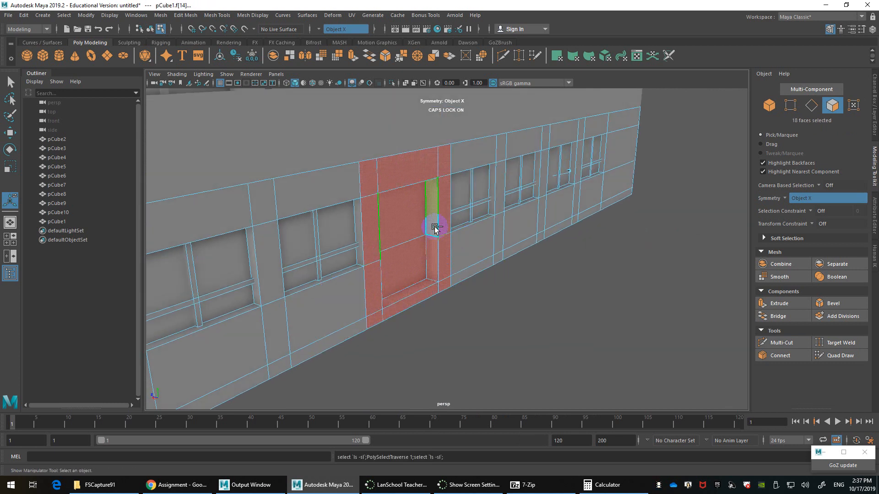
{"action": "right_click_drag", "start_coordinate": [418, 227], "coordinate": [457, 386], "text": "shift"}
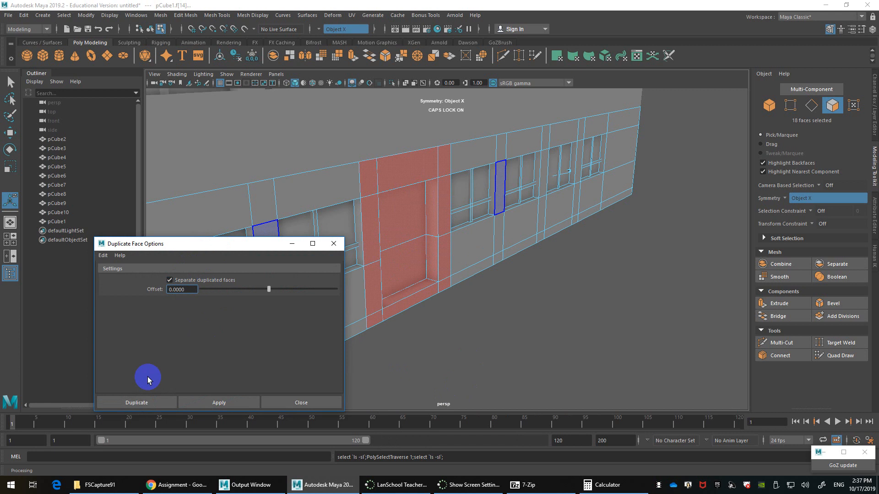
{"action": "left_click", "coordinate": [143, 399]}
Try moving the duplicated doorway faces outward along local Z, including by 57.4 units, and undo each move
{"action": "left_click_drag", "start_coordinate": [419, 210], "coordinate": [482, 215], "text": "alt"}
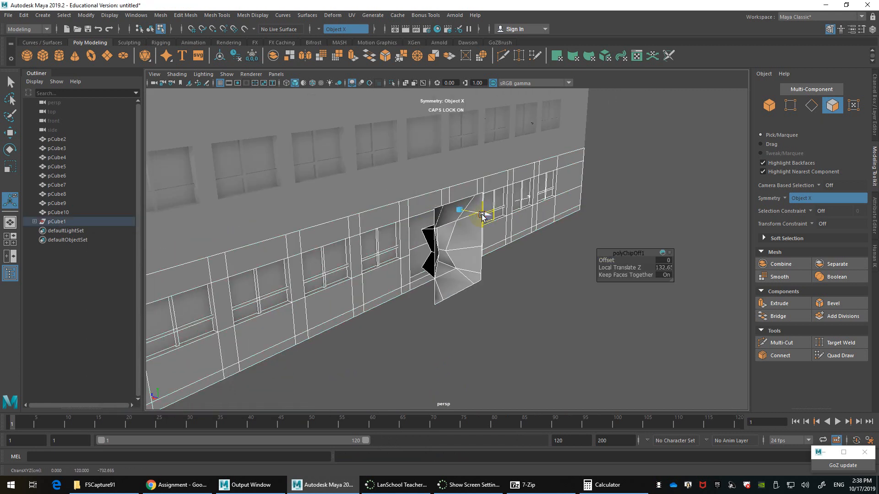
{"action": "key", "text": "ctrl+z"}
{"action": "left_click", "coordinate": [628, 272]}
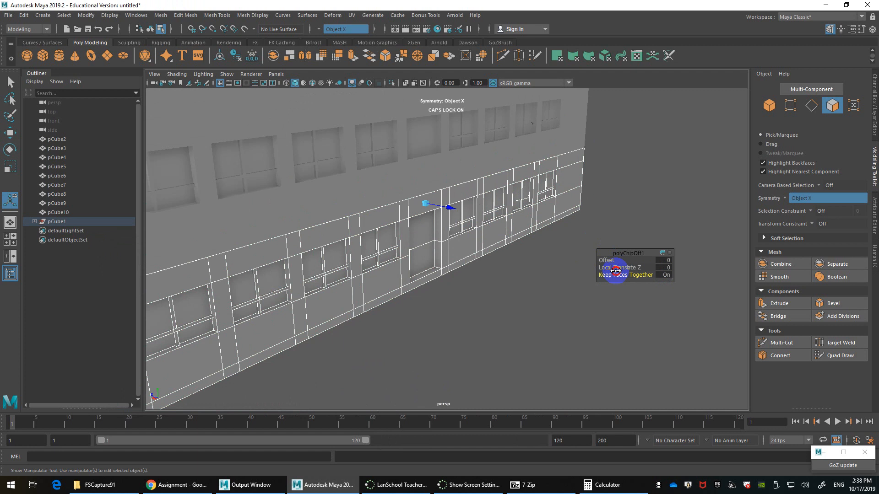
{"action": "left_click_drag", "start_coordinate": [620, 267], "coordinate": [874, 230]}
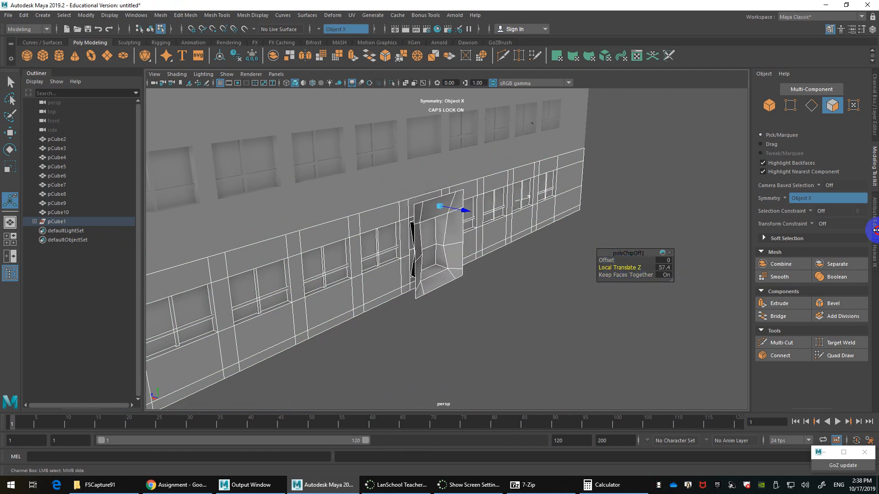
{"action": "key", "text": "ctrl+z"}
Center the pivot of the separate doorway piece and move it out in front of the facade
{"action": "right_click_drag", "start_coordinate": [425, 215], "coordinate": [457, 196]}
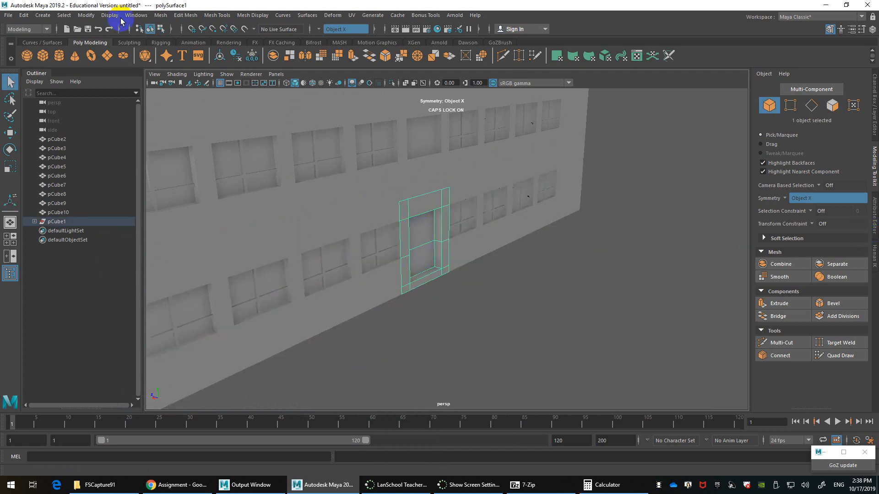
{"action": "left_click", "coordinate": [86, 15]}
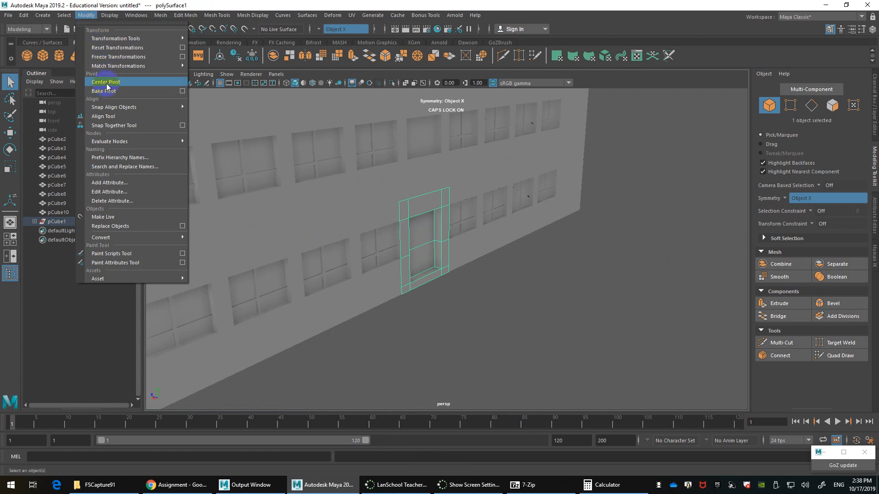
{"action": "left_click", "coordinate": [105, 81]}
{"action": "key", "text": "w"}
{"action": "left_click_drag", "start_coordinate": [403, 236], "coordinate": [416, 264]}
Duplicate the ground floor together with the storey above it and place the copies to the side of the building
{"action": "left_click", "coordinate": [402, 222]}
{"action": "left_click_drag", "start_coordinate": [441, 231], "coordinate": [512, 299], "text": "alt"}
{"action": "left_click", "coordinate": [490, 244], "text": "shift"}
{"action": "key", "text": "ctrl+d"}
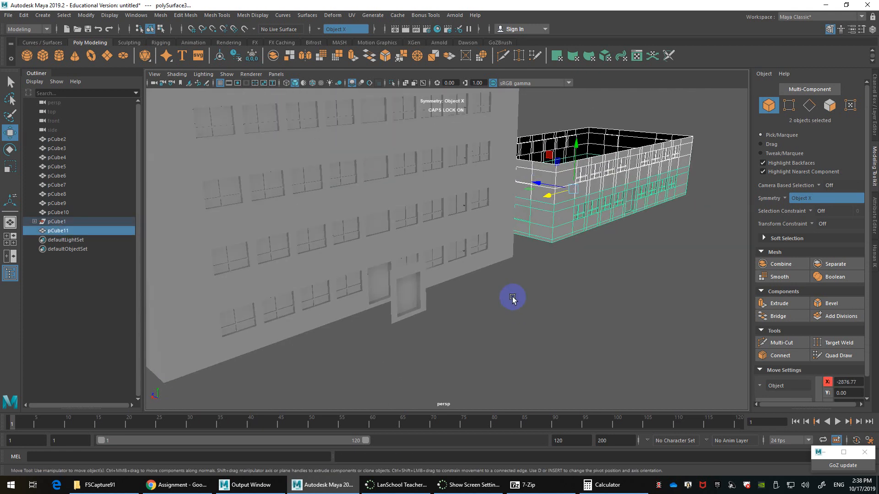
Isolate the doorway piece in the perspective view
{"action": "left_click", "coordinate": [413, 301]}
{"action": "key", "text": "ctrl+1"}
{"action": "scroll", "coordinate": [441, 286], "scroll_direction": "up", "scroll_amount": 2}
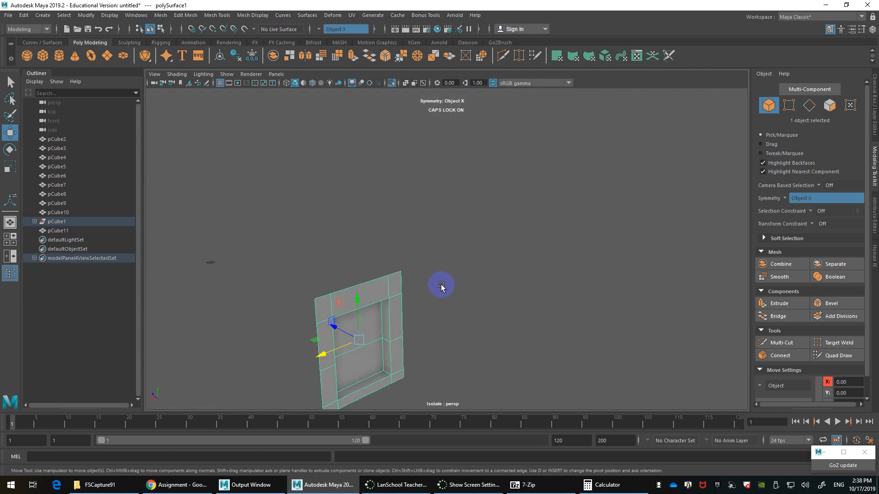
{"action": "left_click_drag", "start_coordinate": [391, 306], "coordinate": [473, 259], "text": "alt"}
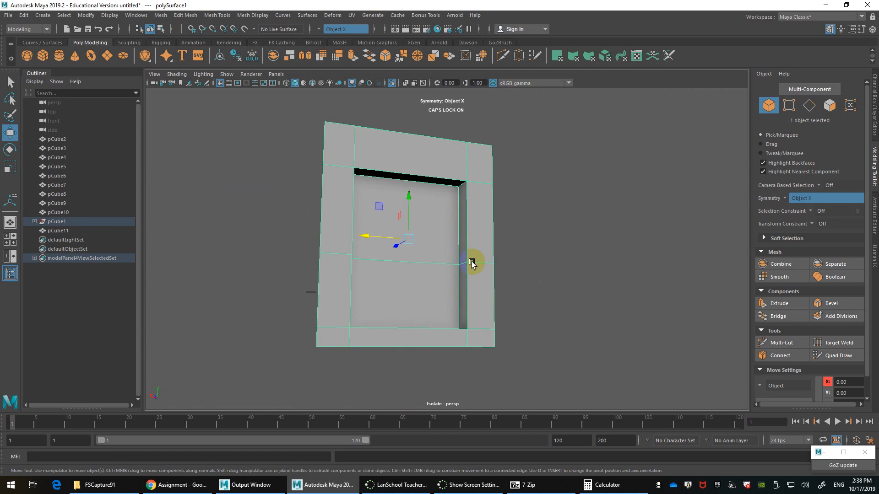
Delete every face of the doorway piece except the recess's inner side faces
{"action": "right_click_drag", "start_coordinate": [442, 216], "coordinate": [453, 242]}
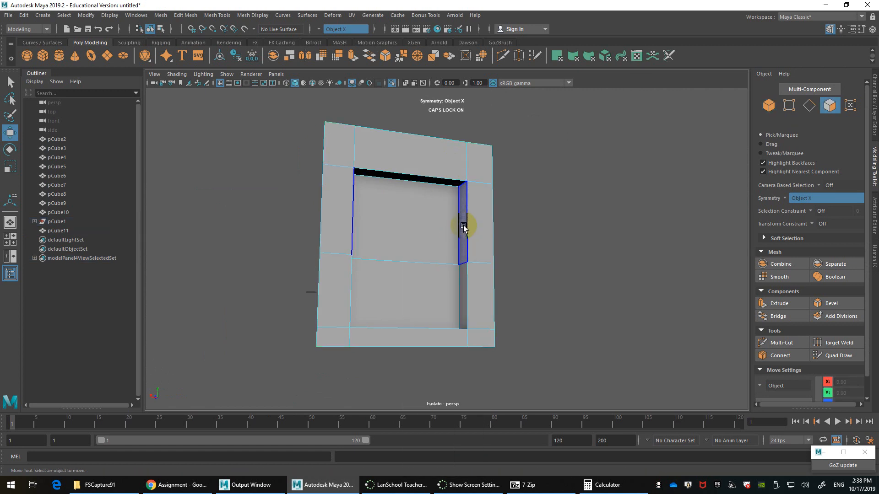
{"action": "left_click", "coordinate": [463, 225]}
{"action": "left_click", "coordinate": [462, 292], "text": "shift"}
{"action": "left_click_drag", "start_coordinate": [465, 290], "coordinate": [466, 242], "text": "alt"}
{"action": "key", "text": "shift+period"}
{"action": "key", "text": "Delete"}
{"action": "right_click", "coordinate": [466, 242]}
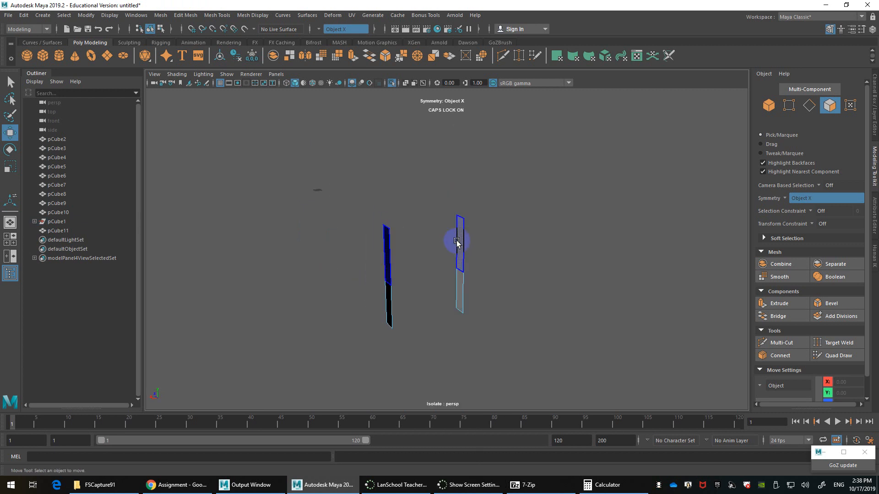
Extrude the four remaining side faces with a thickness of about 13.7 to form two posts
{"action": "left_click", "coordinate": [460, 283]}
{"action": "left_click", "coordinate": [460, 228], "text": "shift"}
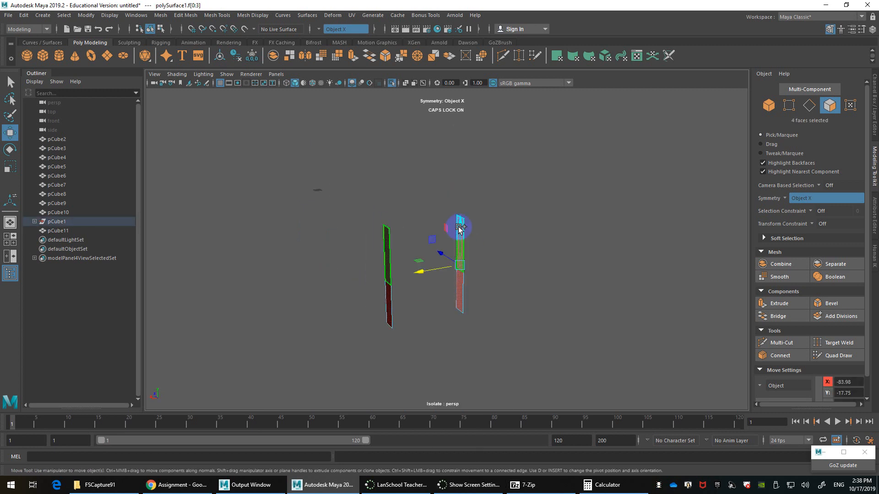
{"action": "key", "text": "ctrl+e"}
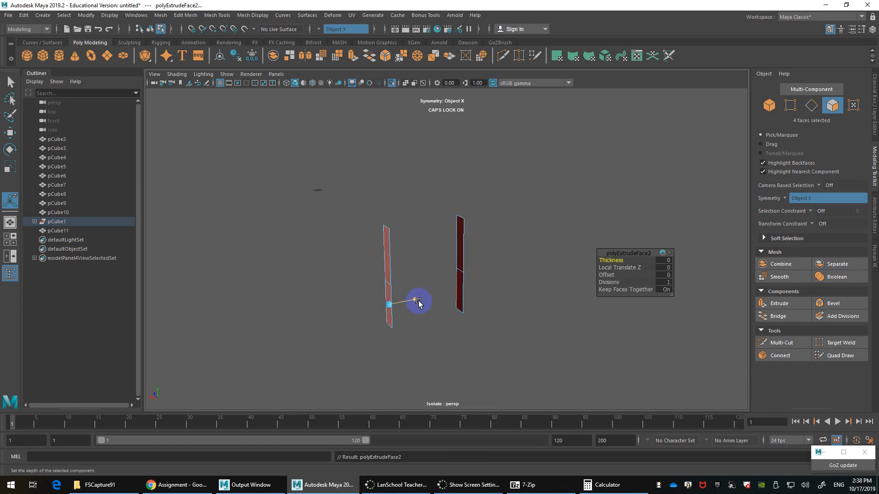
{"action": "left_click_drag", "start_coordinate": [610, 261], "coordinate": [677, 257]}
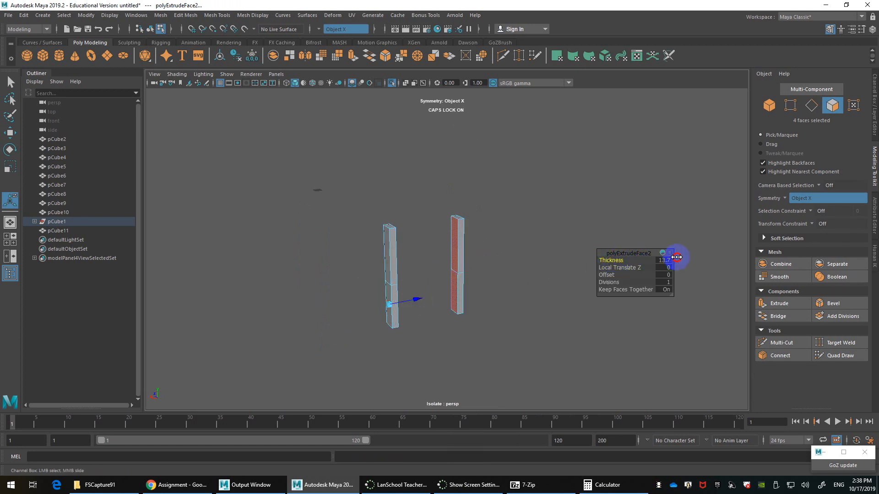
{"action": "mouse_move", "coordinate": [501, 254]}
{"action": "left_mouse_down", "text": "alt"}
{"action": "mouse_move", "coordinate": [446, 263]}
{"action": "mouse_move", "coordinate": [489, 254]}
{"action": "left_mouse_up", "text": "alt"}
{"action": "left_click", "coordinate": [512, 282]}
{"action": "left_click_drag", "start_coordinate": [512, 282], "coordinate": [534, 276], "text": "alt"}
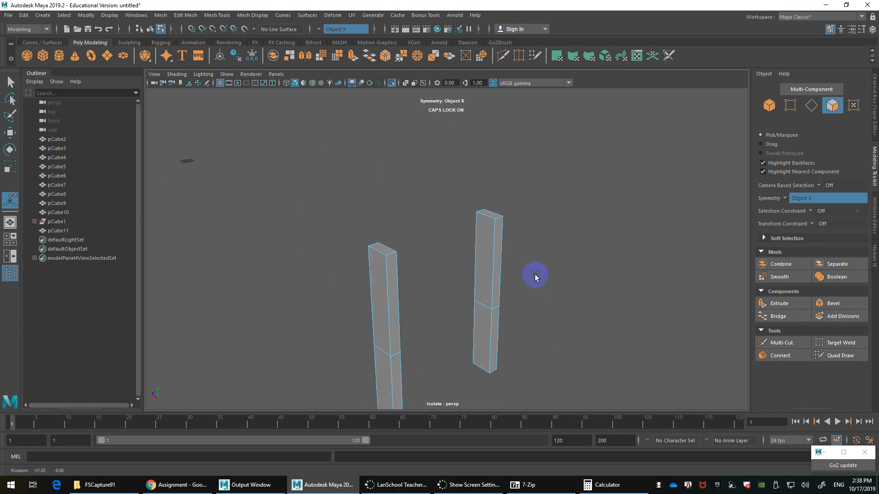
Select the posts' top faces and set the Bridge options to Smooth path + curve, Custom direction and 12 divisions
{"action": "left_click", "coordinate": [486, 205]}
{"action": "left_click_drag", "start_coordinate": [486, 204], "coordinate": [481, 227], "text": "alt"}
{"action": "right_click_drag", "start_coordinate": [481, 224], "coordinate": [516, 354], "text": "shift"}
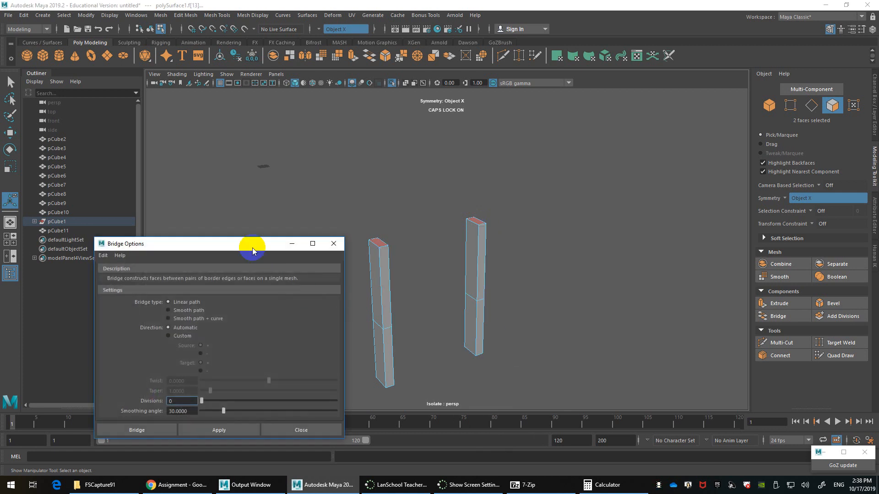
{"action": "left_click_drag", "start_coordinate": [251, 247], "coordinate": [304, 139]}
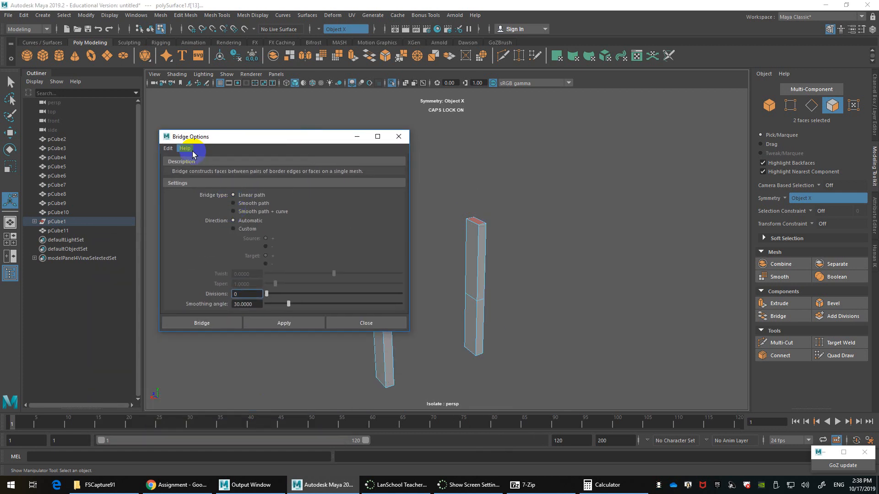
{"action": "left_click", "coordinate": [257, 212]}
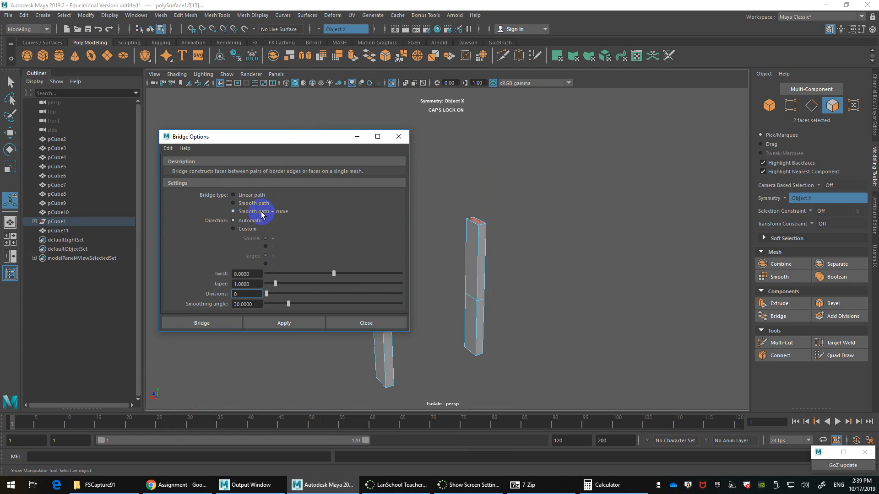
{"action": "left_click", "coordinate": [241, 233]}
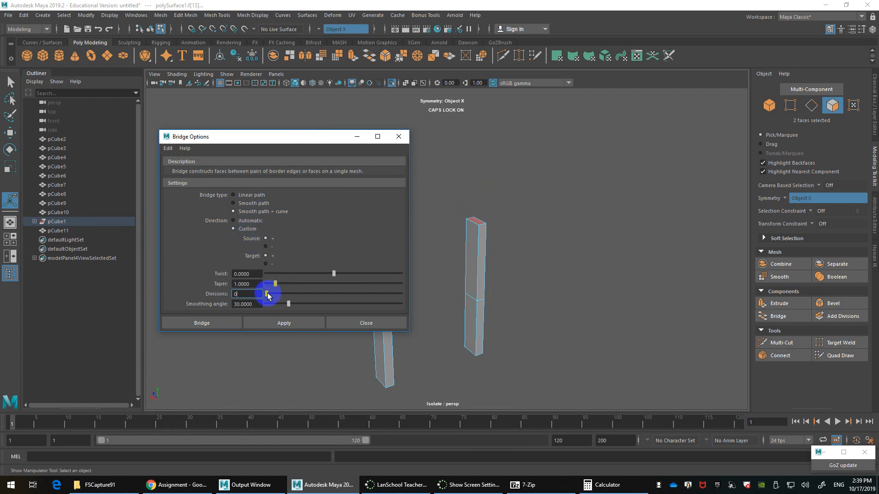
{"action": "left_click_drag", "start_coordinate": [268, 296], "coordinate": [314, 295]}
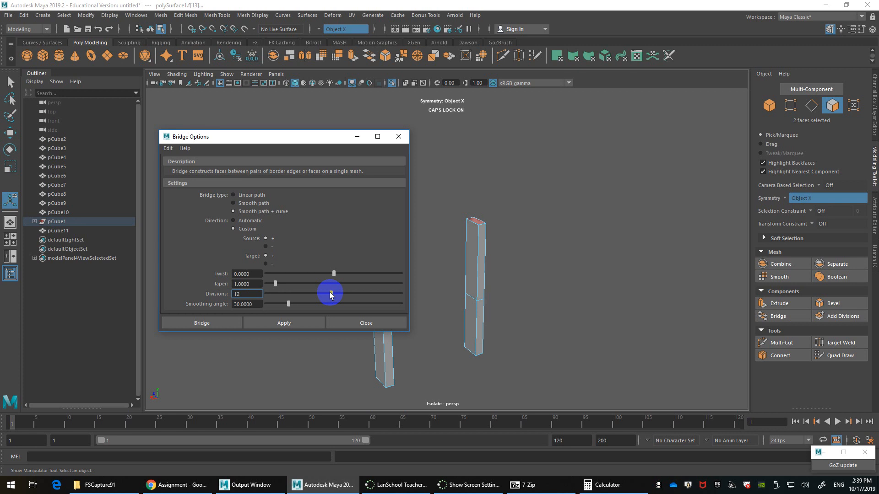
Bridge the two post tops into an arch with the current options and raise its divisions to 15
{"action": "left_click", "coordinate": [304, 324]}
{"action": "middle_click_drag", "start_coordinate": [490, 219], "coordinate": [619, 279], "text": "alt"}
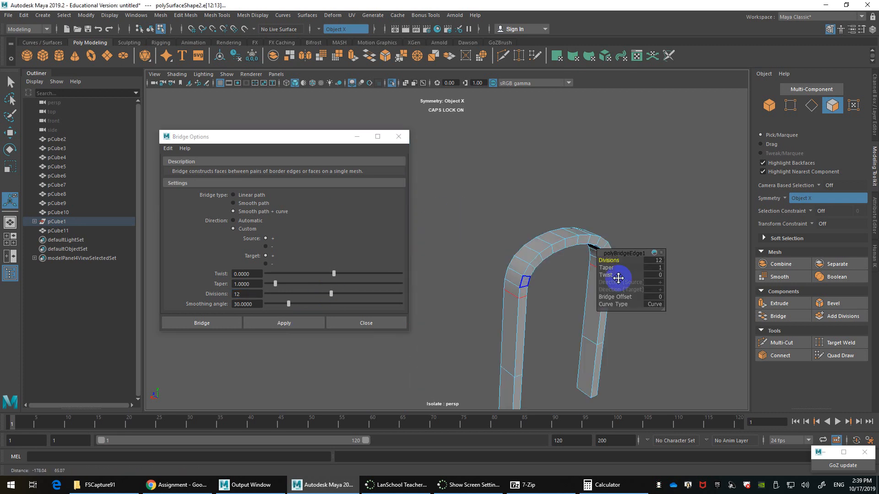
{"action": "left_click_drag", "start_coordinate": [618, 279], "coordinate": [453, 198], "text": "alt"}
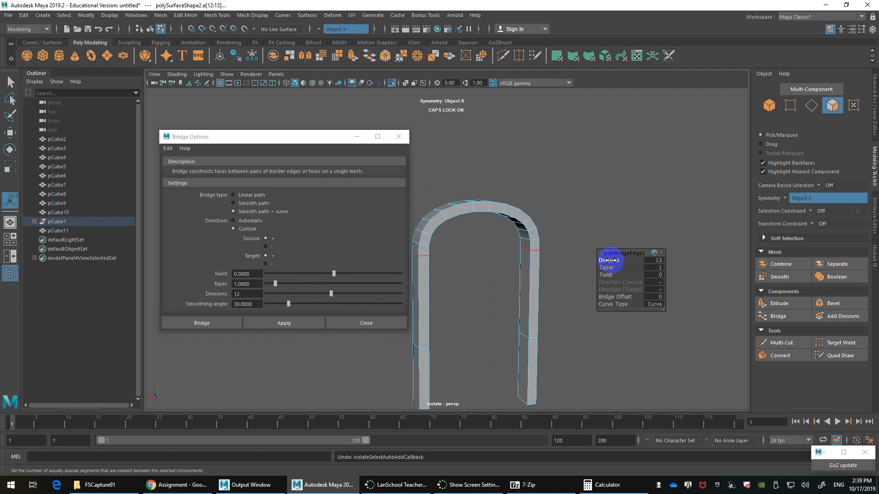
{"action": "left_click_drag", "start_coordinate": [608, 260], "coordinate": [623, 260]}
{"action": "scroll", "coordinate": [493, 228], "scroll_direction": "up", "scroll_amount": 3}
{"action": "middle_click_drag", "start_coordinate": [488, 227], "coordinate": [459, 224], "text": "alt"}
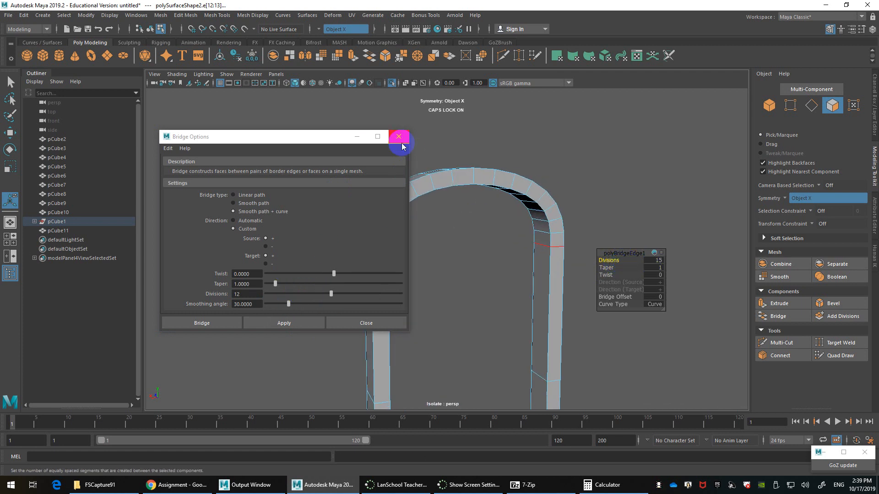
{"action": "left_click", "coordinate": [399, 139]}
Examine the smoothness of the arch's outline up close with all-lights display enabled
{"action": "right_click_drag", "start_coordinate": [487, 181], "coordinate": [526, 167]}
{"action": "left_click", "coordinate": [527, 166]}
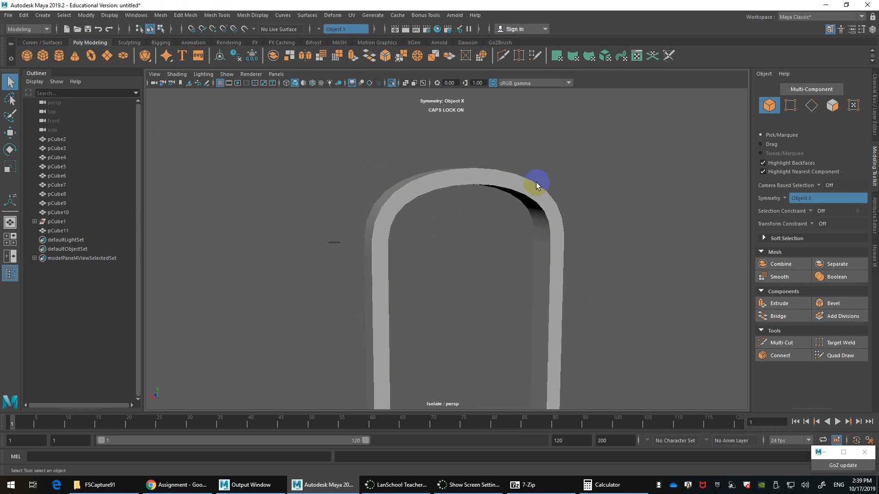
{"action": "left_click_drag", "start_coordinate": [537, 182], "coordinate": [536, 181], "text": "alt"}
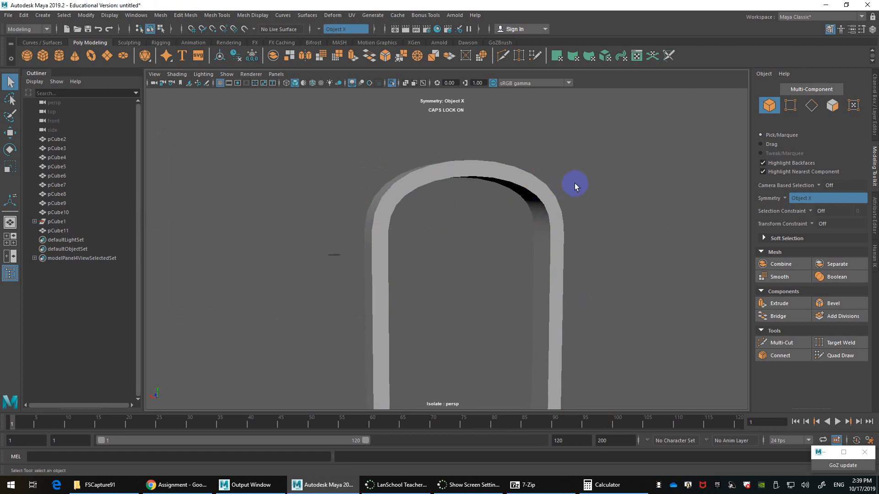
{"action": "key", "text": "7"}
{"action": "scroll", "coordinate": [563, 194], "scroll_direction": "up", "scroll_amount": 3}
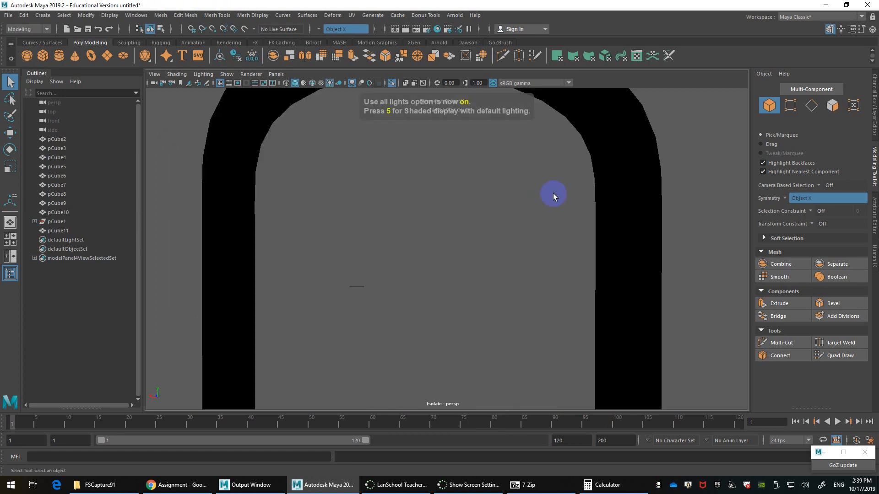
{"action": "scroll", "coordinate": [553, 194], "scroll_direction": "up", "scroll_amount": 2}
{"action": "middle_click_drag", "start_coordinate": [549, 196], "coordinate": [514, 353], "text": "alt"}
{"action": "scroll", "coordinate": [562, 262], "scroll_direction": "down", "scroll_amount": 4}
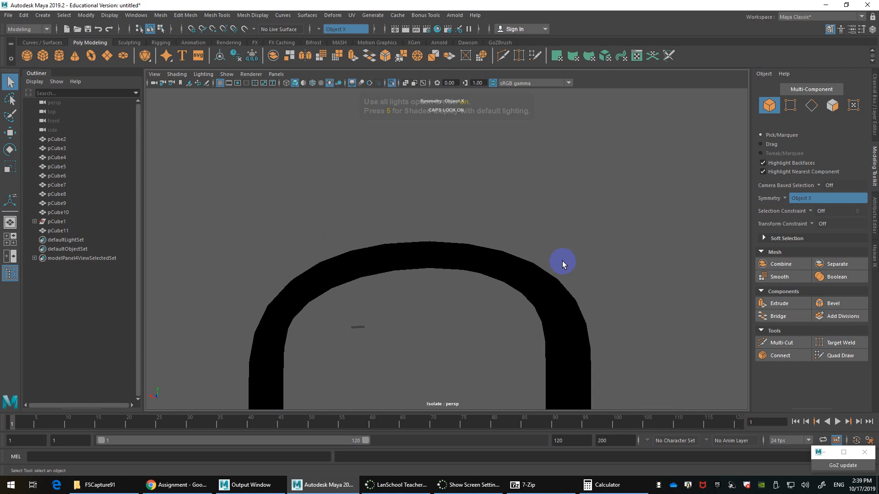
{"action": "scroll", "coordinate": [515, 274], "scroll_direction": "down", "scroll_amount": 4}
{"action": "left_click", "coordinate": [516, 273]}
{"action": "key", "text": "F11"}
{"action": "scroll", "coordinate": [515, 273], "scroll_direction": "down", "scroll_amount": 6}
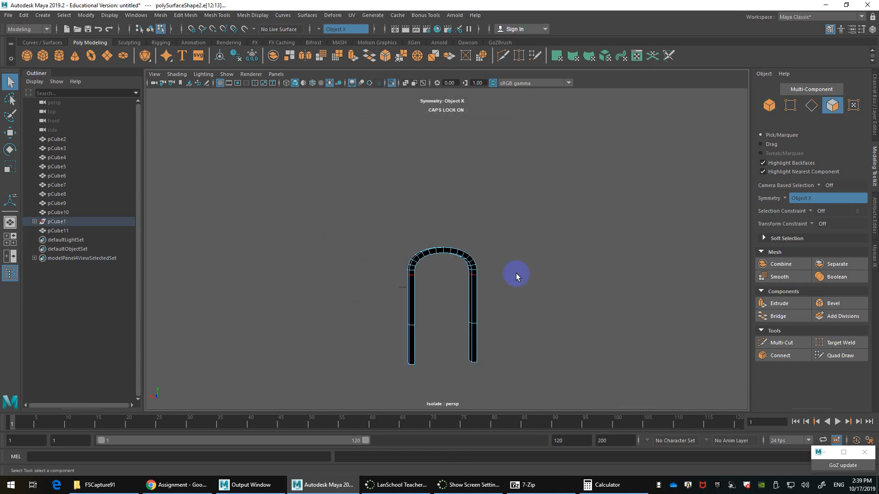
Undo the arch bridge and return to the default shaded display
{"action": "key", "text": "ctrl+z"}
{"action": "key", "text": "ctrl+z"}
{"action": "key", "text": "ctrl+z"}
{"action": "left_click_drag", "start_coordinate": [500, 286], "coordinate": [511, 306], "text": "alt"}
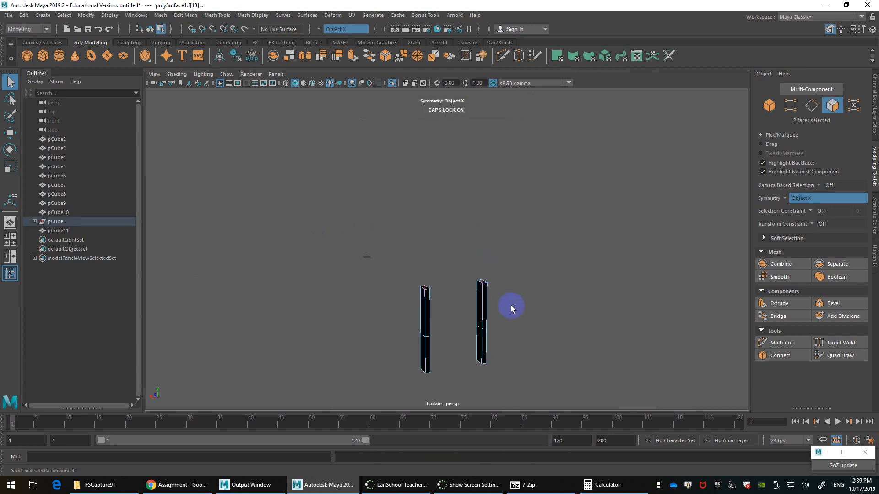
{"action": "key", "text": "5"}
{"action": "scroll", "coordinate": [525, 308], "scroll_direction": "up", "scroll_amount": 4}
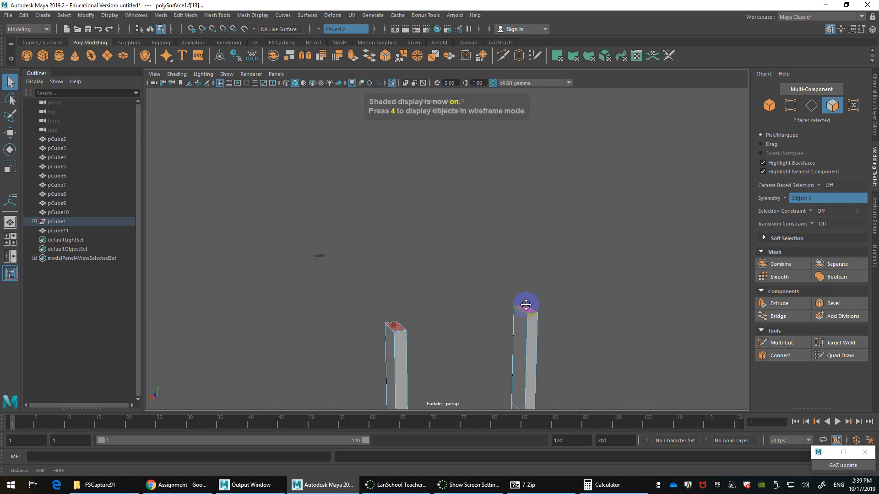
Bridge the selected post tops into an arch along a smooth path with curve, using 22 divisions
{"action": "right_click", "coordinate": [491, 193], "text": "shift"}
{"action": "right_click_drag", "start_coordinate": [493, 202], "coordinate": [527, 323], "text": "shift"}
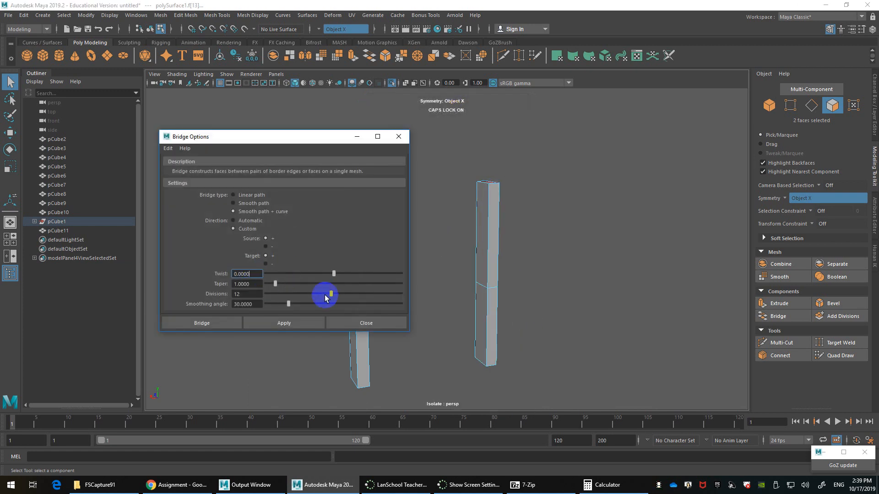
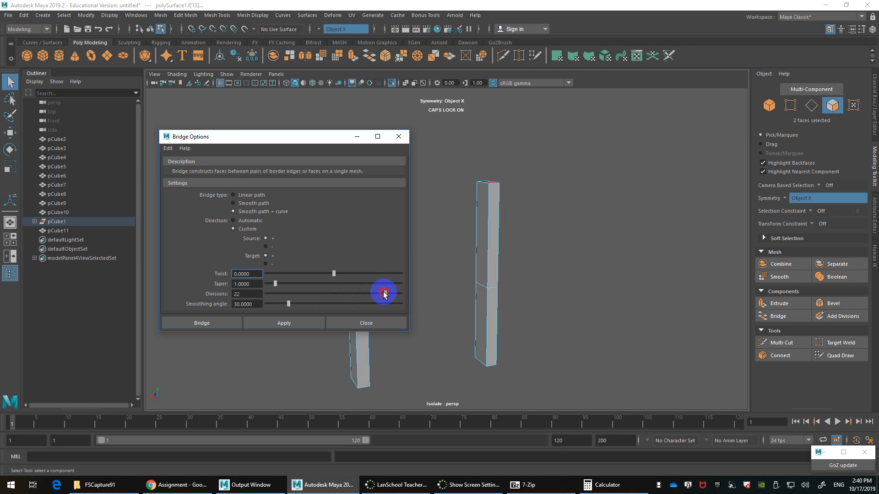
{"action": "left_click", "coordinate": [291, 323]}
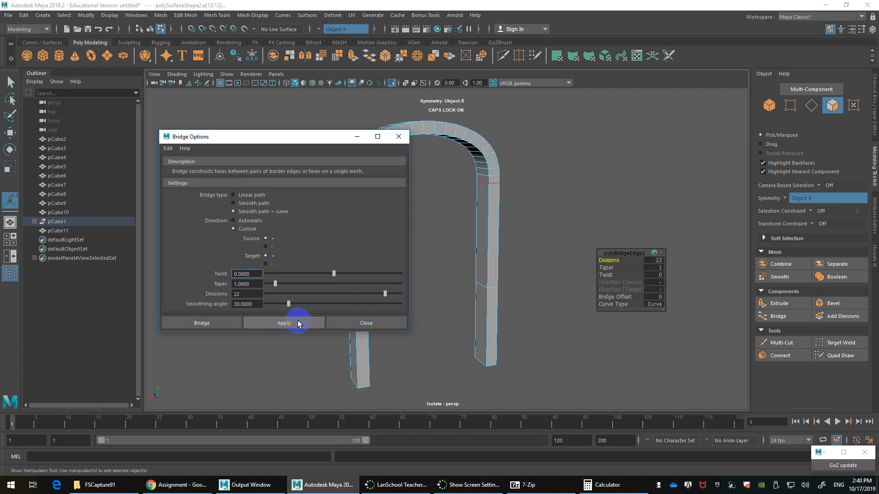
{"action": "middle_click_drag", "start_coordinate": [543, 251], "coordinate": [555, 341], "text": "alt"}
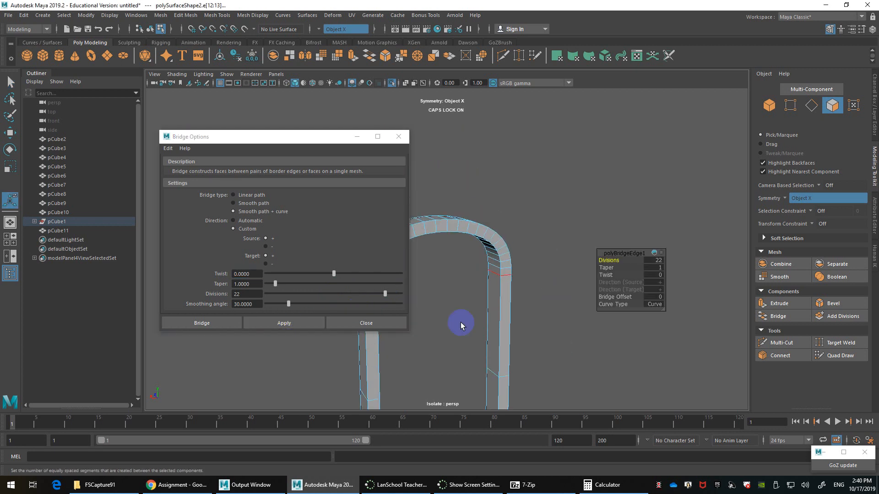
{"action": "left_click", "coordinate": [366, 322]}
{"action": "middle_click_drag", "start_coordinate": [436, 254], "coordinate": [424, 234], "text": "alt"}
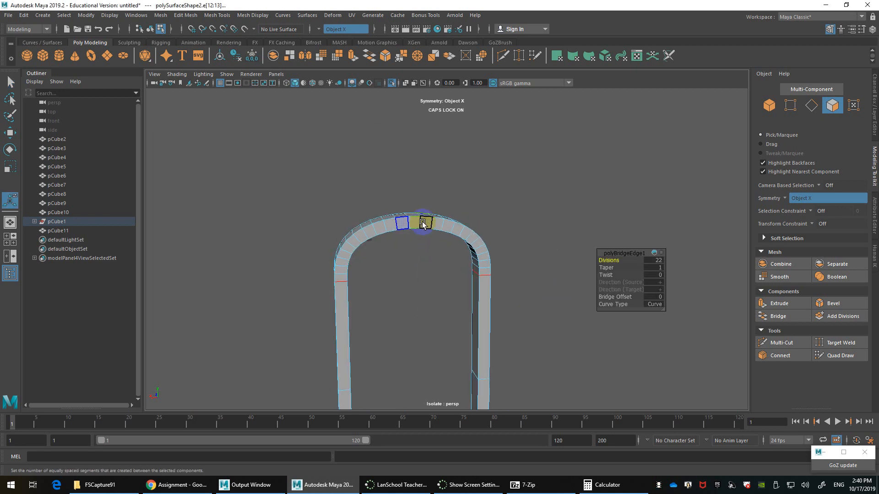
Raise the two top control vertices of the arch's bridge curve to about Y 221 in wireframe display, making the arch rounder
{"action": "key", "text": "4"}
{"action": "scroll", "coordinate": [422, 222], "scroll_direction": "up", "scroll_amount": 3}
{"action": "right_click_drag", "start_coordinate": [403, 190], "coordinate": [426, 195]}
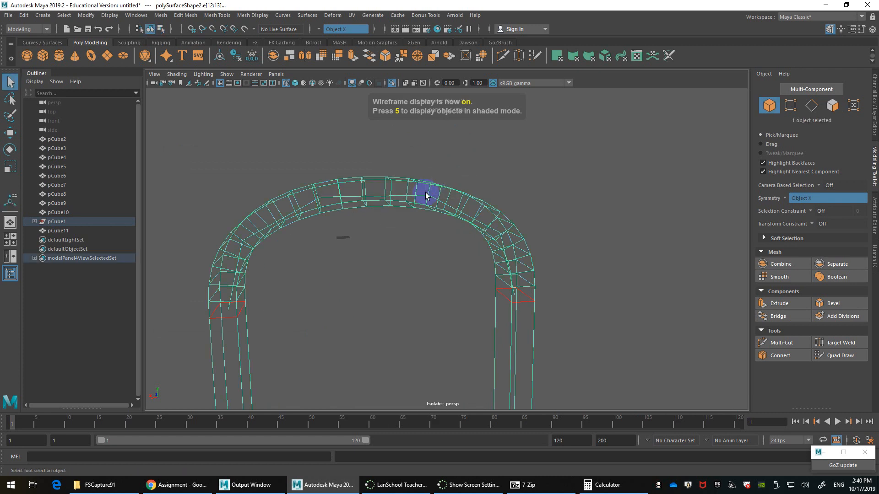
{"action": "left_click", "coordinate": [425, 202]}
{"action": "scroll", "coordinate": [426, 204], "scroll_direction": "down", "scroll_amount": 2}
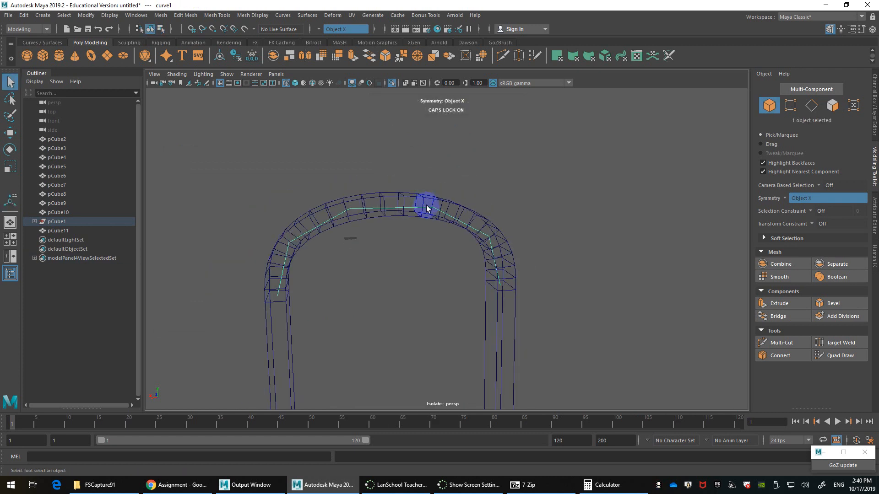
{"action": "right_click", "coordinate": [427, 207]}
{"action": "left_click", "coordinate": [384, 205]}
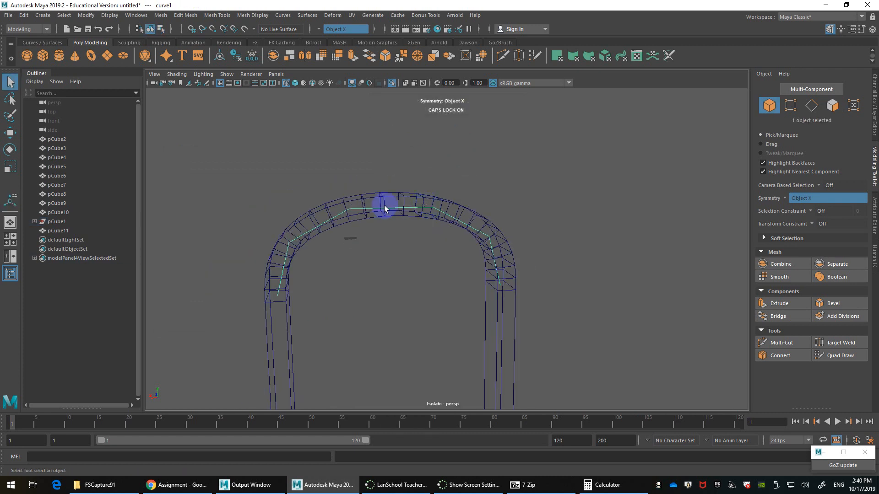
{"action": "scroll", "coordinate": [480, 190], "scroll_direction": "down", "scroll_amount": 2}
{"action": "left_click_drag", "start_coordinate": [496, 182], "coordinate": [320, 223]}
{"action": "key", "text": "w"}
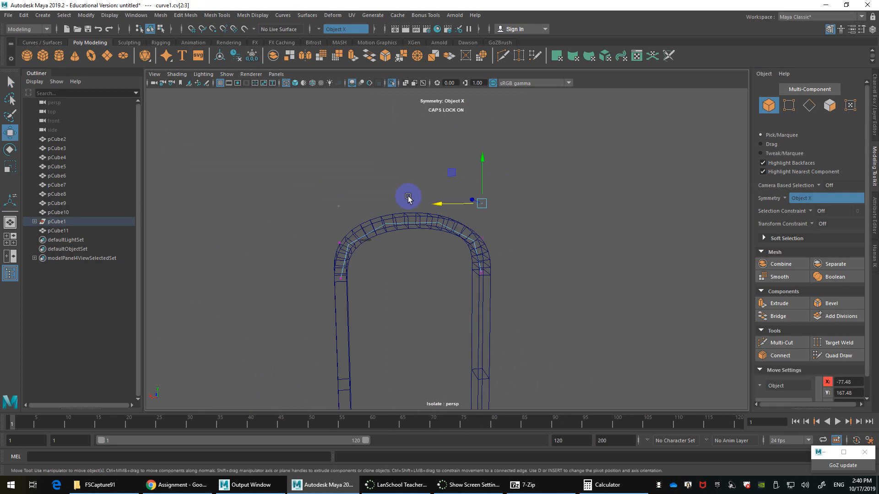
{"action": "left_click_drag", "start_coordinate": [484, 178], "coordinate": [490, 128]}
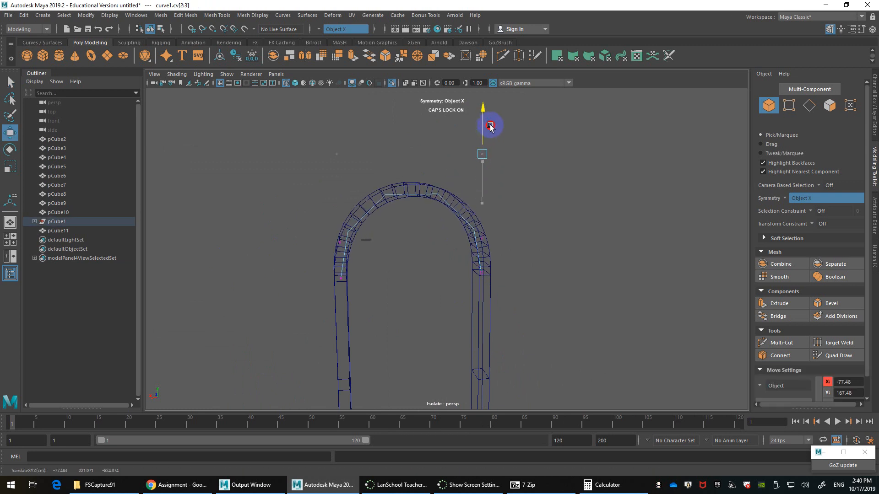
{"action": "left_click_drag", "start_coordinate": [425, 250], "coordinate": [462, 249], "text": "alt"}
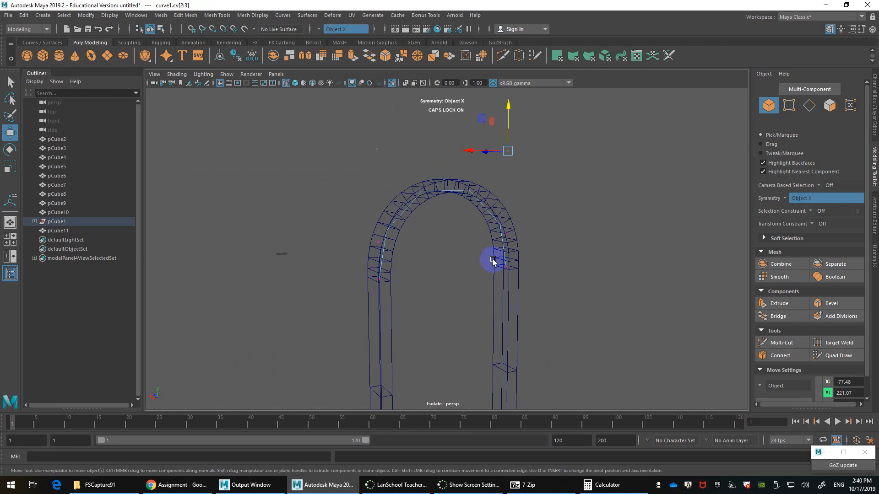
Return to shaded display and end the arch's isolation to show the whole building
{"action": "key", "text": "5"}
{"action": "right_click_drag", "start_coordinate": [496, 265], "coordinate": [458, 225], "text": "alt"}
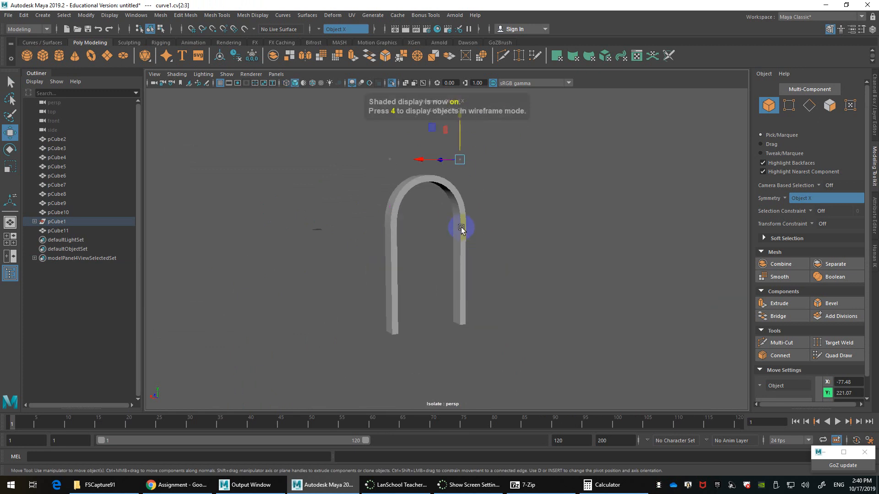
{"action": "key", "text": "ctrl+1"}
{"action": "left_click_drag", "start_coordinate": [465, 229], "coordinate": [498, 246], "text": "alt"}
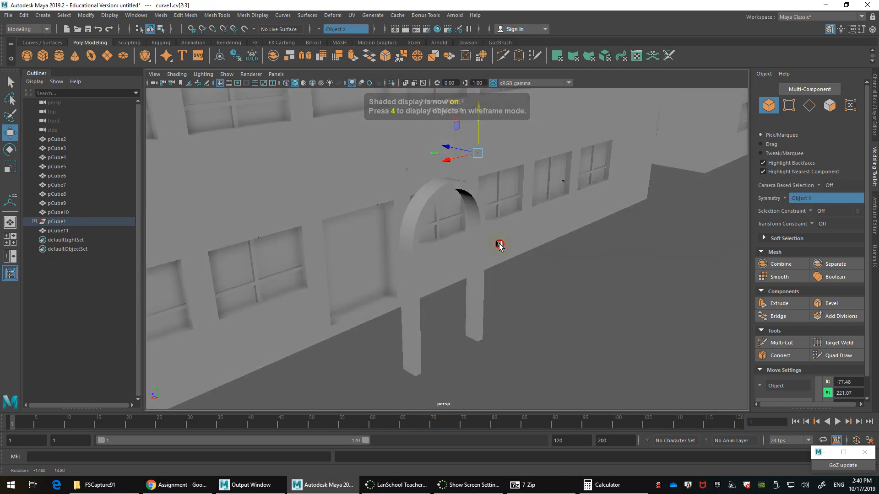
Shift the arch along its depth axis to position it in front of the ground-floor entrance
{"action": "left_click", "coordinate": [465, 195]}
{"action": "scroll", "coordinate": [464, 249], "scroll_direction": "down", "scroll_amount": 3}
{"action": "mouse_move", "coordinate": [419, 269]}
{"action": "left_mouse_down"}
{"action": "mouse_move", "coordinate": [352, 245]}
{"action": "mouse_move", "coordinate": [416, 251]}
{"action": "left_mouse_up"}
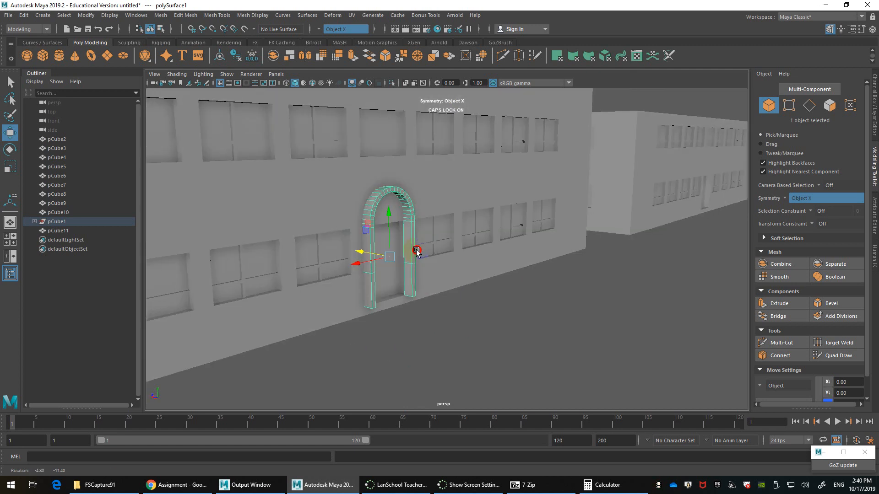
{"action": "mouse_move", "coordinate": [363, 252]}
{"action": "left_mouse_down"}
{"action": "mouse_move", "coordinate": [400, 262]}
{"action": "mouse_move", "coordinate": [361, 252]}
{"action": "left_mouse_up"}
Delete all faces of the arch except the loop of faces along its outer side
{"action": "left_click_drag", "start_coordinate": [459, 286], "coordinate": [400, 257], "text": "alt"}
{"action": "scroll", "coordinate": [366, 284], "scroll_direction": "up", "scroll_amount": 5}
{"action": "scroll", "coordinate": [366, 258], "scroll_direction": "down", "scroll_amount": 4}
{"action": "left_click_drag", "start_coordinate": [344, 258], "coordinate": [375, 250], "text": "alt"}
{"action": "right_click_drag", "start_coordinate": [352, 233], "coordinate": [352, 252]}
{"action": "left_click", "coordinate": [365, 349]}
{"action": "left_click_drag", "start_coordinate": [365, 349], "coordinate": [400, 201], "text": "alt"}
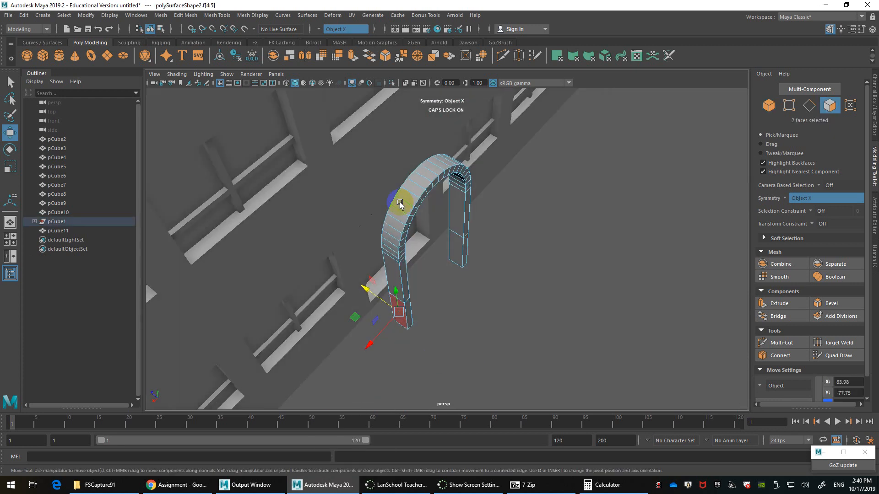
{"action": "double_click", "coordinate": [422, 174], "text": "shift"}
{"action": "left_click_drag", "start_coordinate": [458, 245], "coordinate": [435, 189], "text": "alt"}
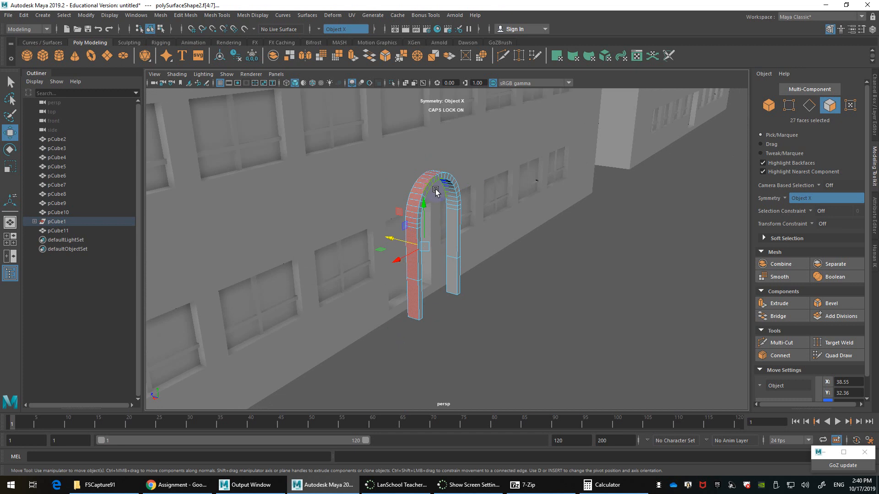
{"action": "double_click", "coordinate": [435, 188]}
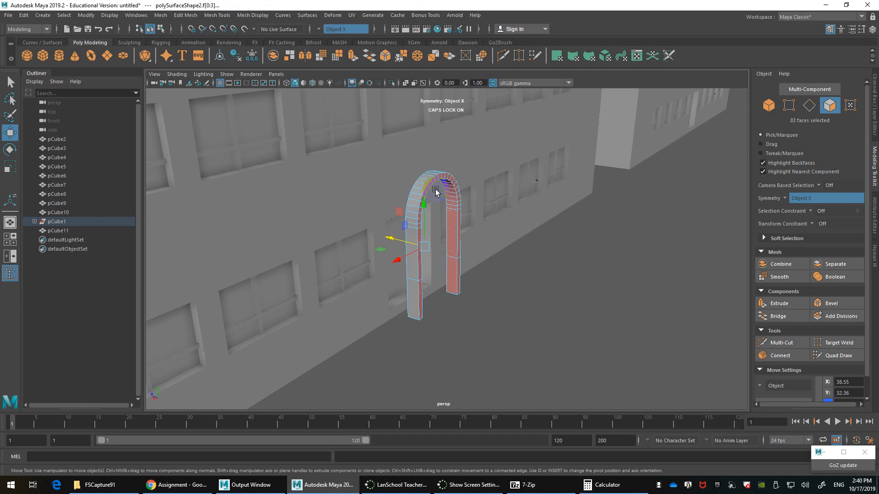
{"action": "key", "text": "Delete"}
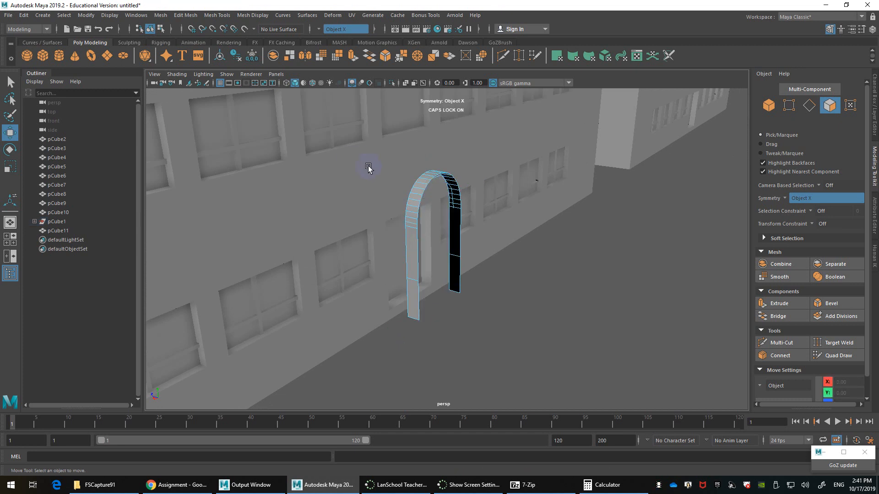
{"action": "left_click_drag", "start_coordinate": [443, 221], "coordinate": [415, 206], "text": "alt"}
{"action": "right_click_drag", "start_coordinate": [414, 206], "coordinate": [421, 194]}
{"action": "mouse_move", "coordinate": [426, 197]}
{"action": "left_mouse_down", "text": "alt"}
{"action": "mouse_move", "coordinate": [402, 177]}
{"action": "mouse_move", "coordinate": [412, 197]}
{"action": "left_mouse_up", "text": "alt"}
{"action": "scroll", "coordinate": [412, 196], "scroll_direction": "up", "scroll_amount": 3}
{"action": "middle_click_drag", "start_coordinate": [412, 197], "coordinate": [419, 227], "text": "alt"}
{"action": "scroll", "coordinate": [420, 227], "scroll_direction": "up", "scroll_amount": 2}
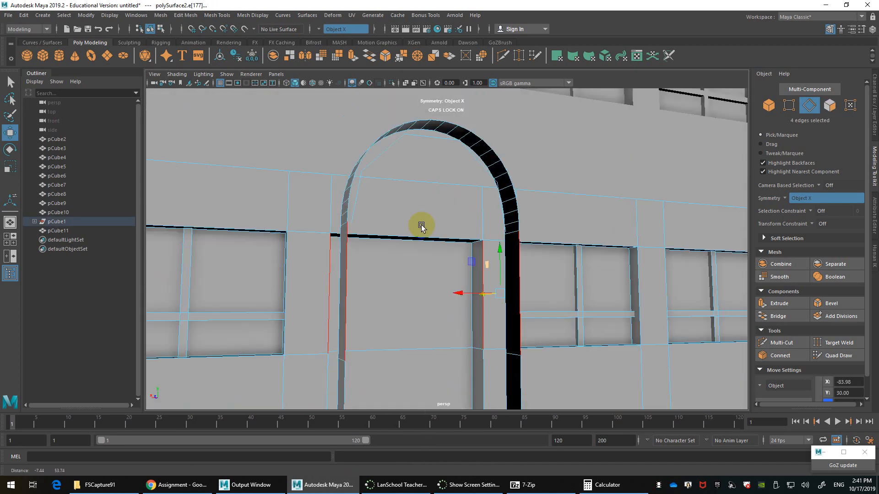
{"action": "scroll", "coordinate": [399, 197], "scroll_direction": "down", "scroll_amount": 2}
{"action": "right_click_drag", "start_coordinate": [416, 174], "coordinate": [448, 161]}
{"action": "scroll", "coordinate": [427, 171], "scroll_direction": "up", "scroll_amount": 3}
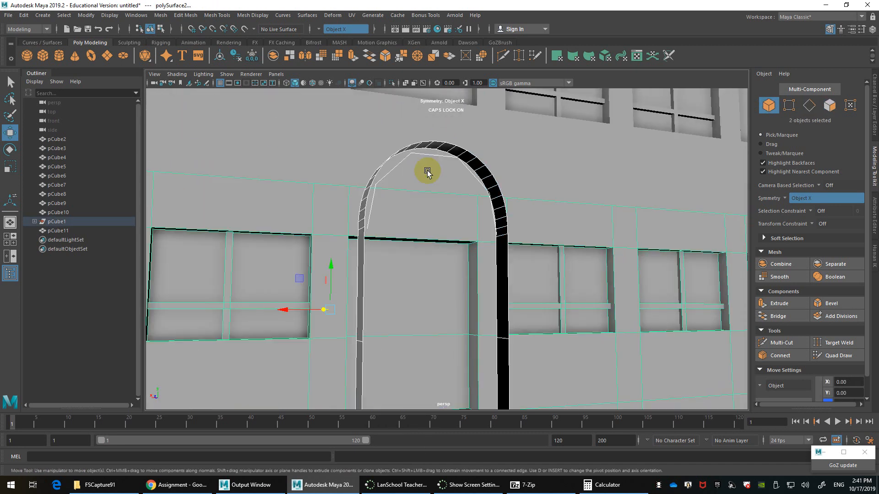
Expand the building's group in the scene hierarchy and delete the leftover bridge curve inside the arch
{"action": "middle_click_drag", "start_coordinate": [425, 177], "coordinate": [446, 260], "text": "alt"}
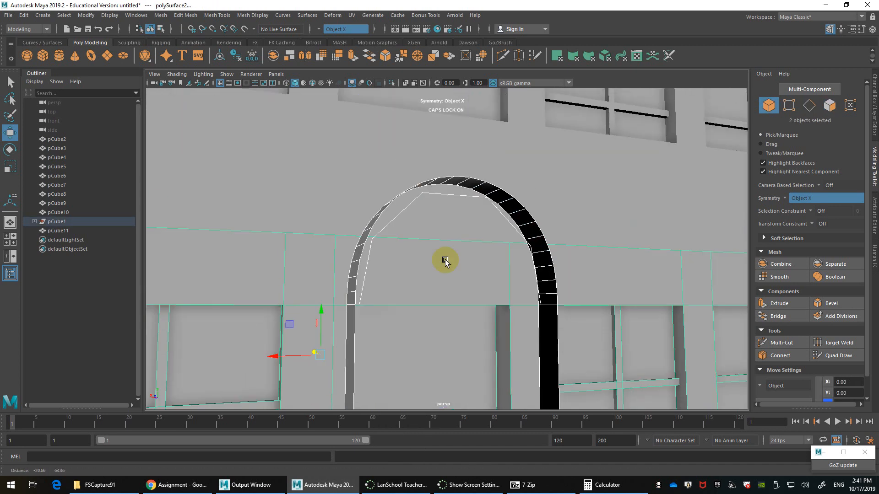
{"action": "left_click", "coordinate": [34, 221]}
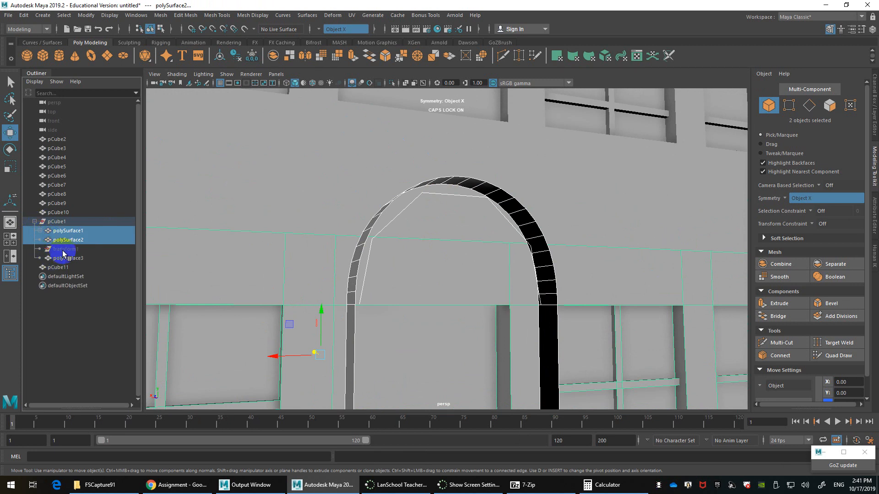
{"action": "mouse_move", "coordinate": [63, 254]}
{"action": "left_mouse_down"}
{"action": "mouse_move", "coordinate": [198, 243]}
{"action": "mouse_move", "coordinate": [64, 234]}
{"action": "mouse_move", "coordinate": [61, 257]}
{"action": "left_mouse_up"}
{"action": "middle_click_drag", "start_coordinate": [59, 261], "coordinate": [62, 262]}
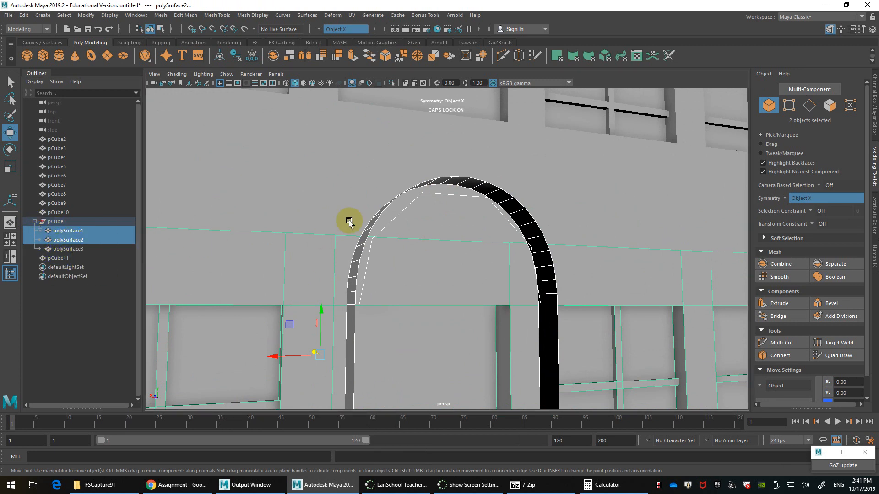
{"action": "left_click", "coordinate": [434, 199]}
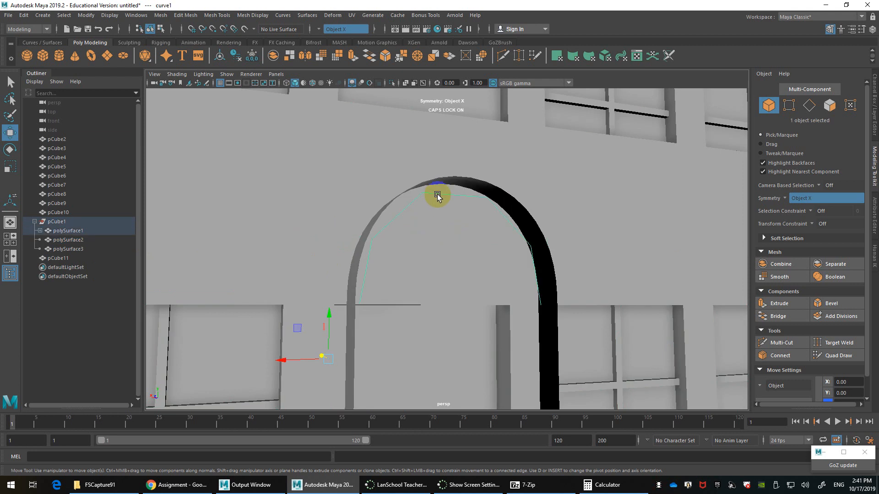
{"action": "key", "text": "Delete"}
{"action": "left_click", "coordinate": [451, 178]}
{"action": "scroll", "coordinate": [467, 220], "scroll_direction": "down", "scroll_amount": 3}
{"action": "left_click_drag", "start_coordinate": [473, 235], "coordinate": [497, 251], "text": "alt"}
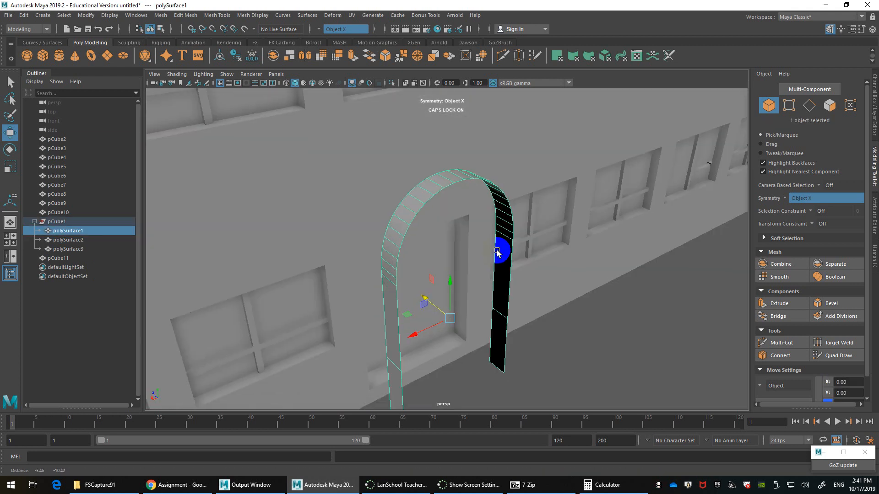
{"action": "right_click_drag", "start_coordinate": [463, 183], "coordinate": [444, 173]}
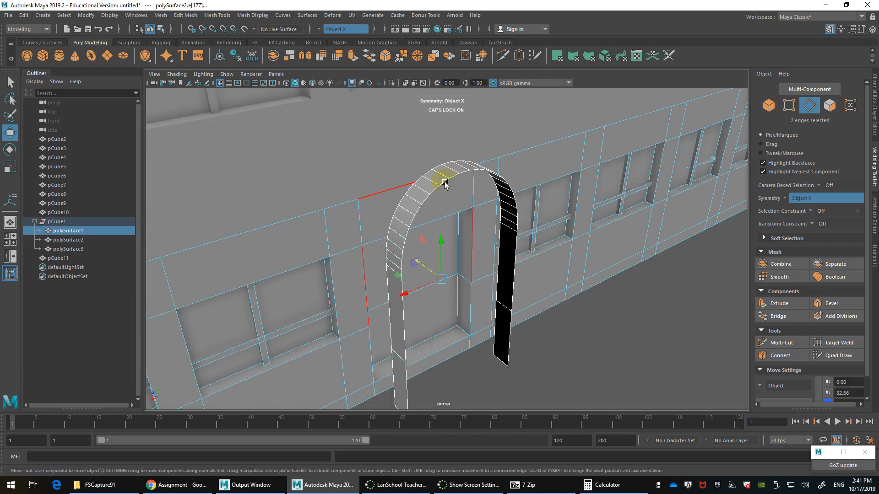
{"action": "left_click", "coordinate": [445, 182]}
{"action": "scroll", "coordinate": [472, 192], "scroll_direction": "down", "scroll_amount": 3}
{"action": "right_click", "coordinate": [485, 211]}
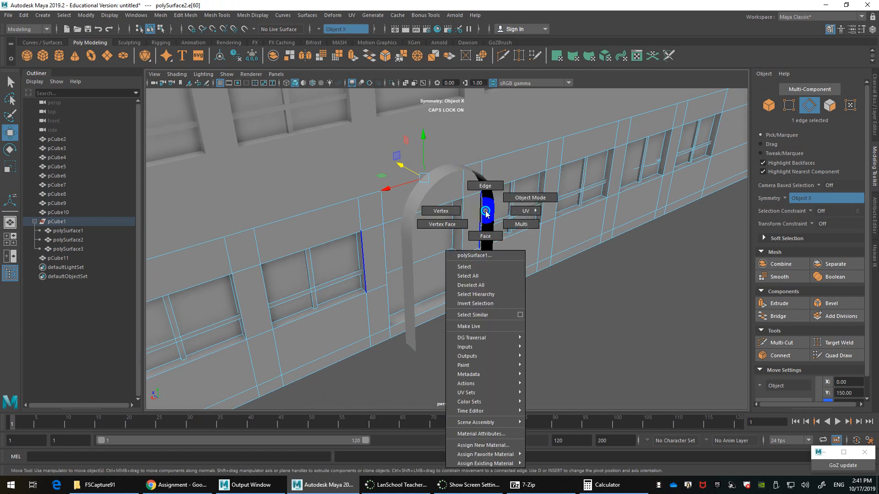
{"action": "right_click_drag", "start_coordinate": [485, 211], "coordinate": [485, 238]}
{"action": "left_click_drag", "start_coordinate": [412, 208], "coordinate": [444, 186], "text": "alt"}
{"action": "left_click_drag", "start_coordinate": [431, 262], "coordinate": [400, 243], "text": "alt"}
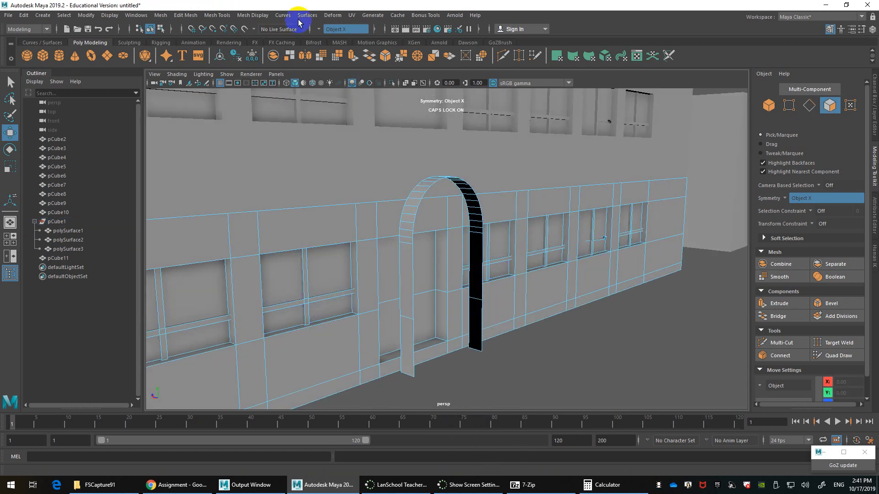
{"action": "right_click_drag", "start_coordinate": [440, 180], "coordinate": [464, 166]}
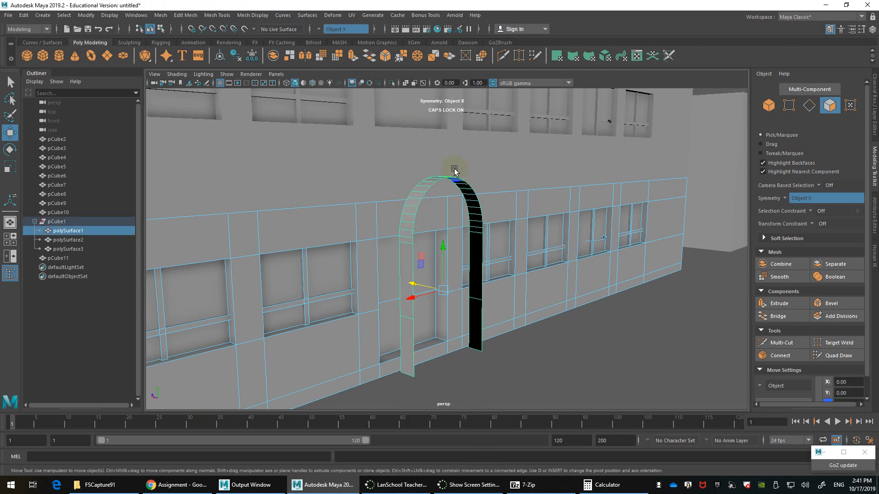
{"action": "left_click", "coordinate": [433, 180]}
{"action": "left_click", "coordinate": [420, 189]}
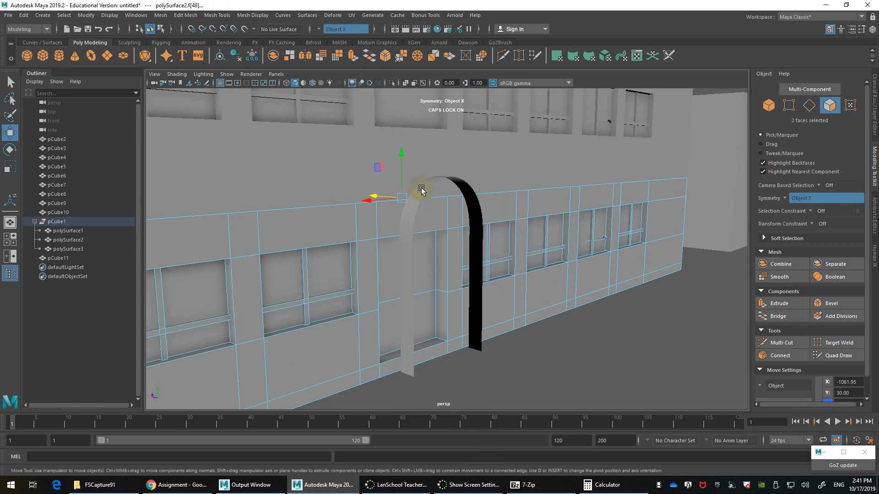
{"action": "left_click", "coordinate": [525, 347]}
{"action": "left_click_drag", "start_coordinate": [473, 320], "coordinate": [509, 338], "text": "alt"}
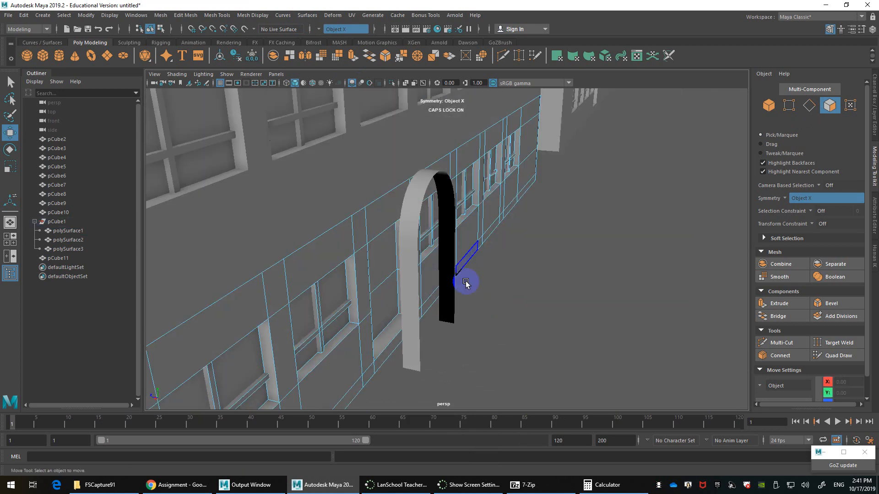
Reverse the surface normals of the arch strip
{"action": "right_click_drag", "start_coordinate": [460, 231], "coordinate": [504, 220]}
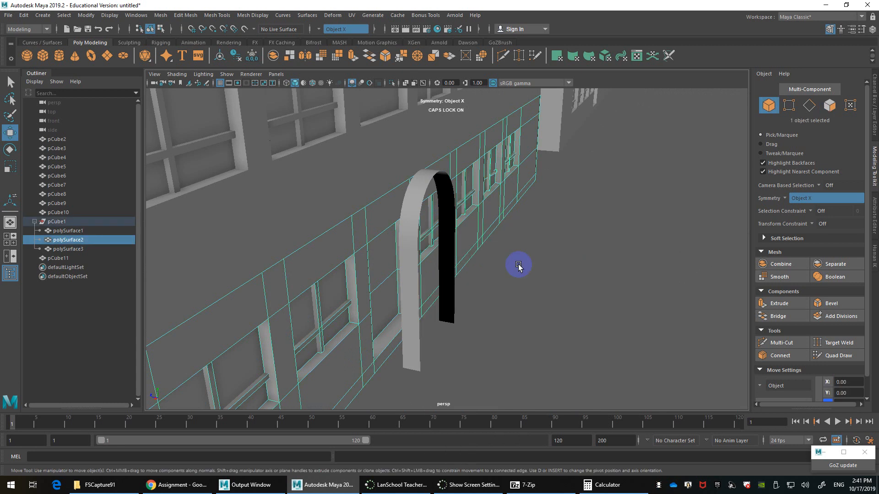
{"action": "left_click", "coordinate": [417, 194]}
{"action": "left_click", "coordinate": [253, 15]}
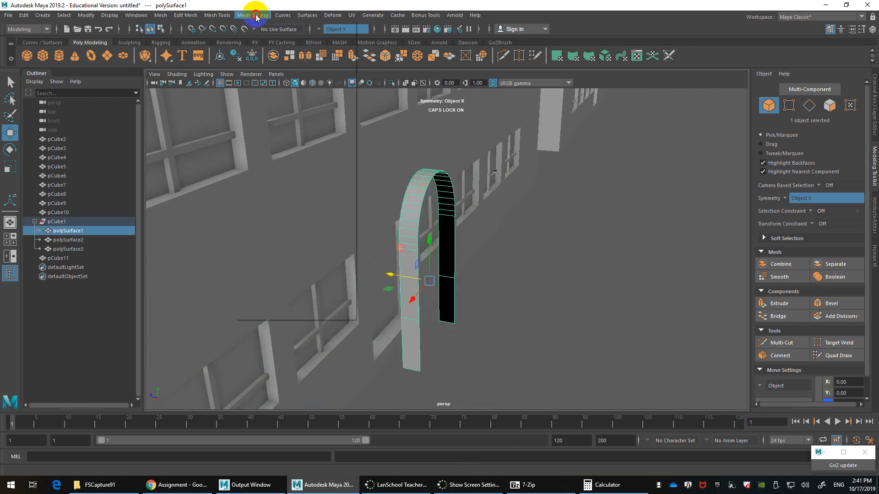
{"action": "left_click", "coordinate": [268, 55]}
{"action": "left_click_drag", "start_coordinate": [485, 227], "coordinate": [405, 215], "text": "alt"}
{"action": "right_click_drag", "start_coordinate": [448, 177], "coordinate": [450, 147]}
{"action": "middle_click_drag", "start_coordinate": [498, 245], "coordinate": [501, 231], "text": "alt"}
{"action": "left_click_drag", "start_coordinate": [501, 234], "coordinate": [550, 216], "text": "alt"}
{"action": "right_click_drag", "start_coordinate": [475, 338], "coordinate": [485, 327]}
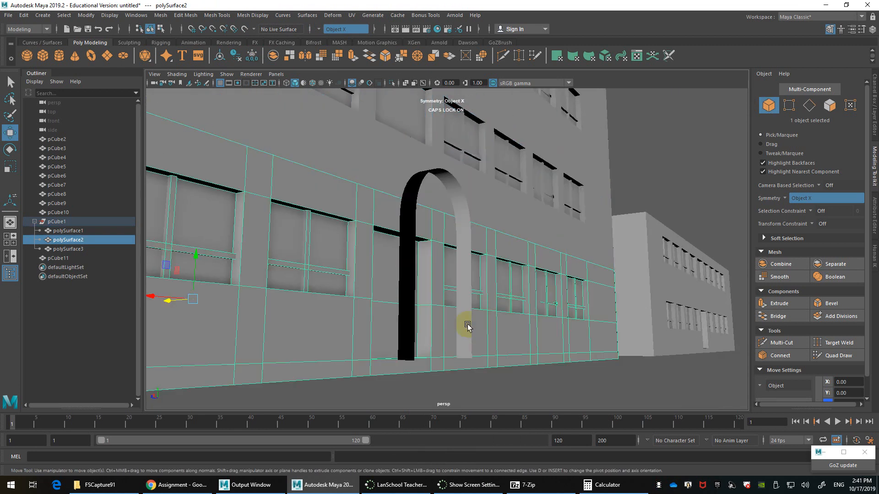
Extrude the arch strip's front edge loop with a thickness of -64 to form a wide frame around the entrance
{"action": "left_click", "coordinate": [465, 323]}
{"action": "left_click_drag", "start_coordinate": [465, 323], "coordinate": [489, 338], "text": "alt"}
{"action": "right_click_drag", "start_coordinate": [443, 261], "coordinate": [446, 215]}
{"action": "left_click", "coordinate": [466, 303]}
{"action": "left_click", "coordinate": [453, 309]}
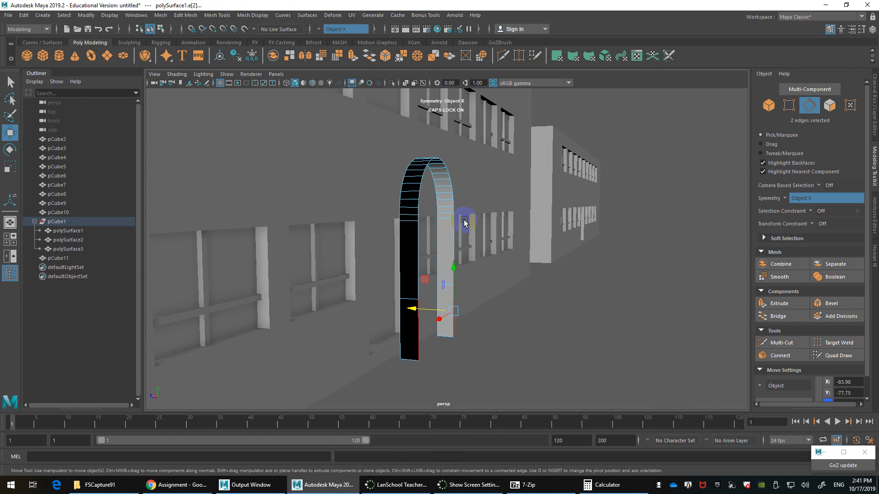
{"action": "left_click_drag", "start_coordinate": [465, 221], "coordinate": [464, 341], "text": "alt"}
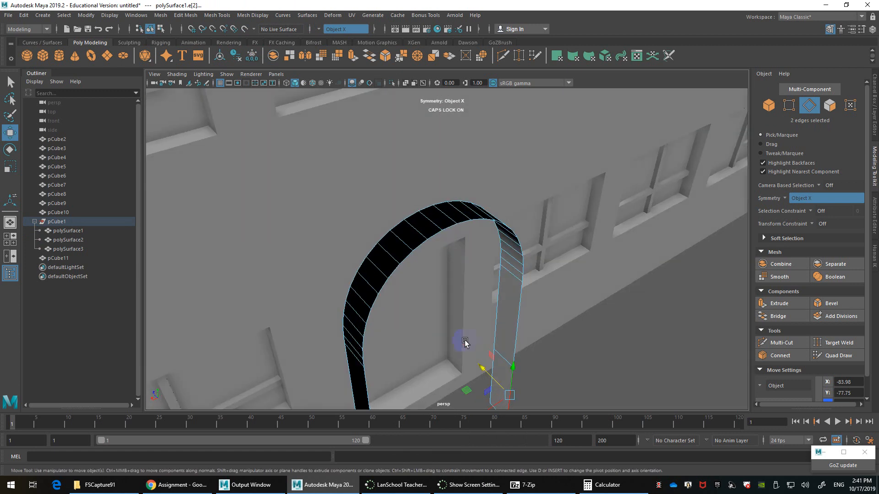
{"action": "double_click", "coordinate": [451, 230]}
{"action": "scroll", "coordinate": [449, 275], "scroll_direction": "down", "scroll_amount": 5}
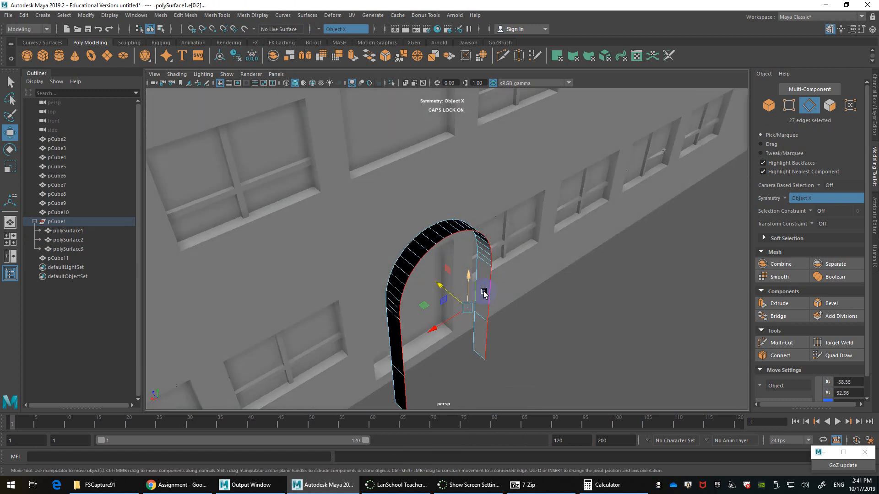
{"action": "key", "text": "ctrl+e"}
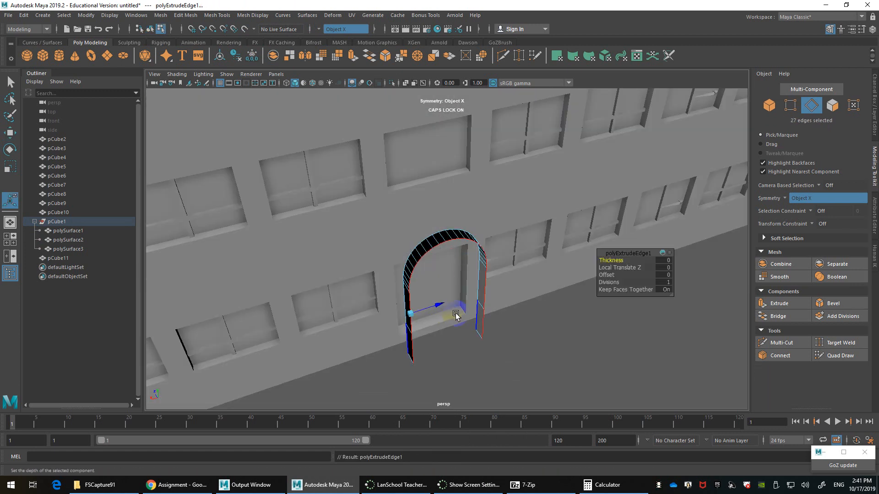
{"action": "left_click_drag", "start_coordinate": [608, 259], "coordinate": [315, 297]}
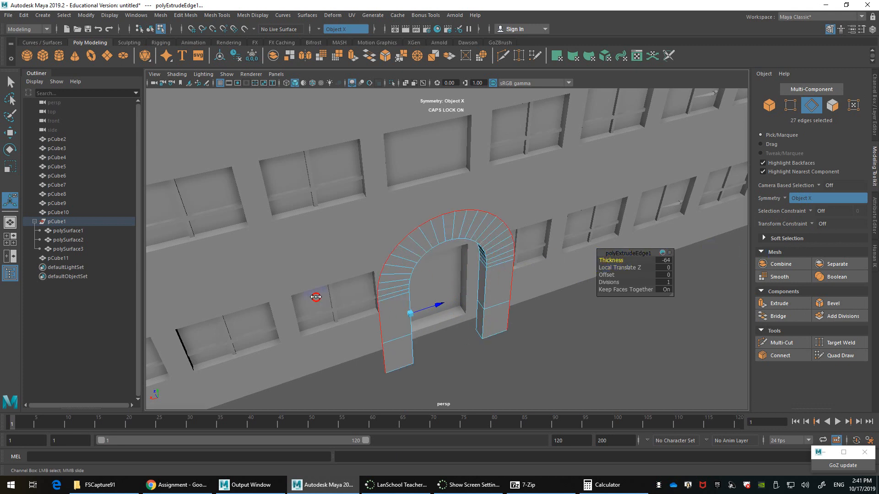
{"action": "left_click_drag", "start_coordinate": [429, 270], "coordinate": [475, 192], "text": "alt"}
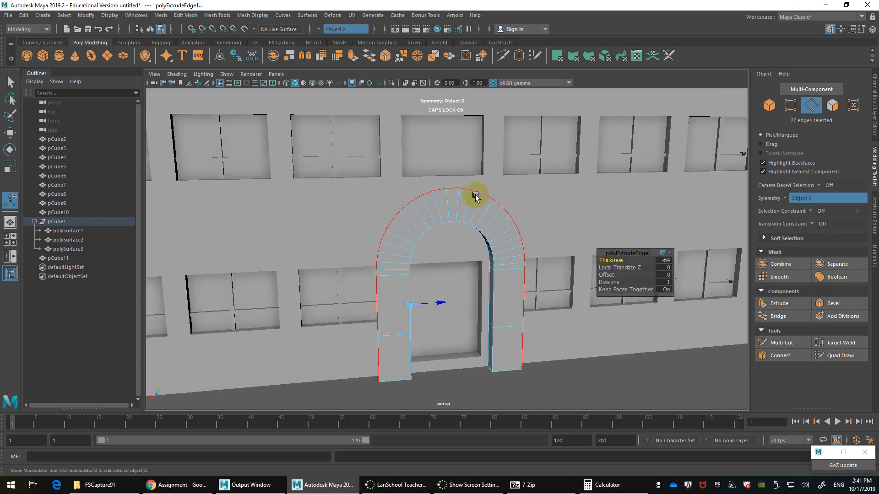
Select the 19 outer edges along the curved top of the arch frame
{"action": "left_click", "coordinate": [450, 189]}
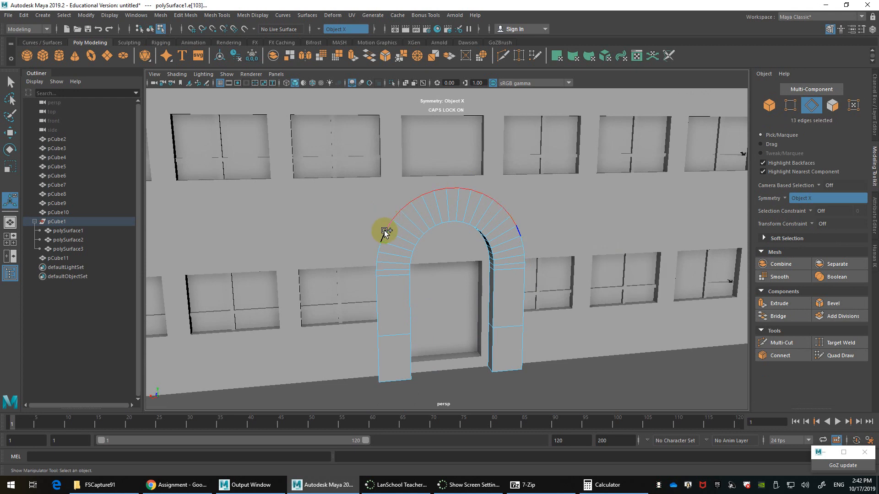
{"action": "left_click", "coordinate": [383, 231], "text": "shift"}
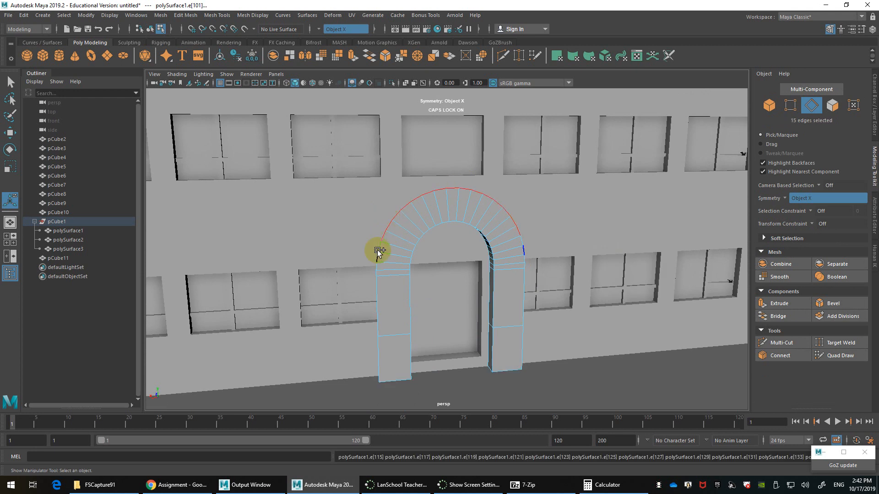
{"action": "left_click", "coordinate": [375, 256], "text": "shift"}
{"action": "left_click", "coordinate": [399, 246], "text": "shift"}
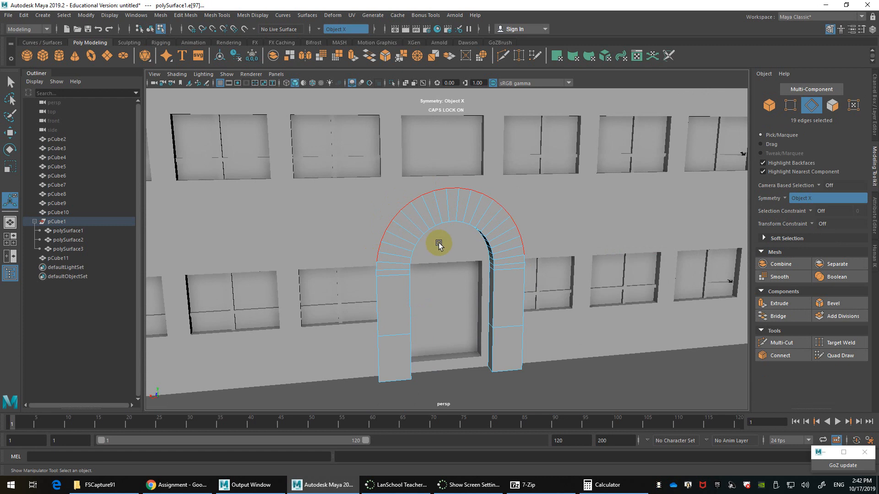
Reset the Scale tool and set its axis orientation to World and scale center to Manip
{"action": "key", "text": "r"}
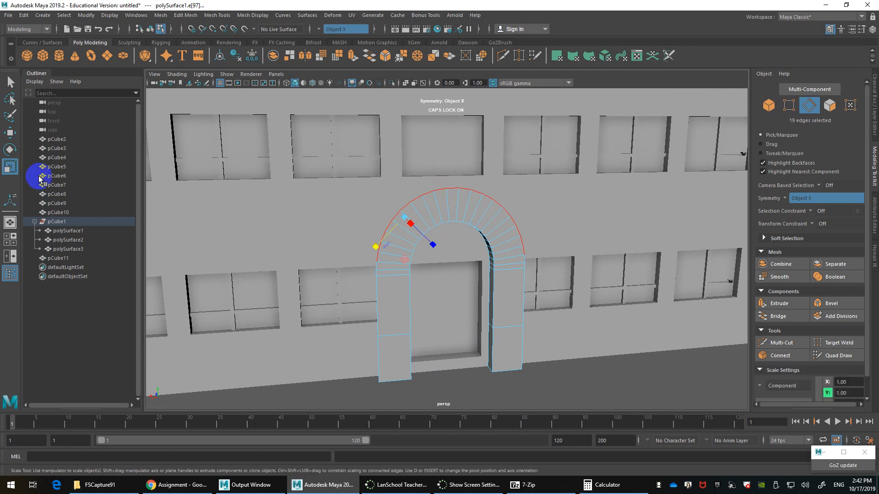
{"action": "double_click", "coordinate": [15, 168]}
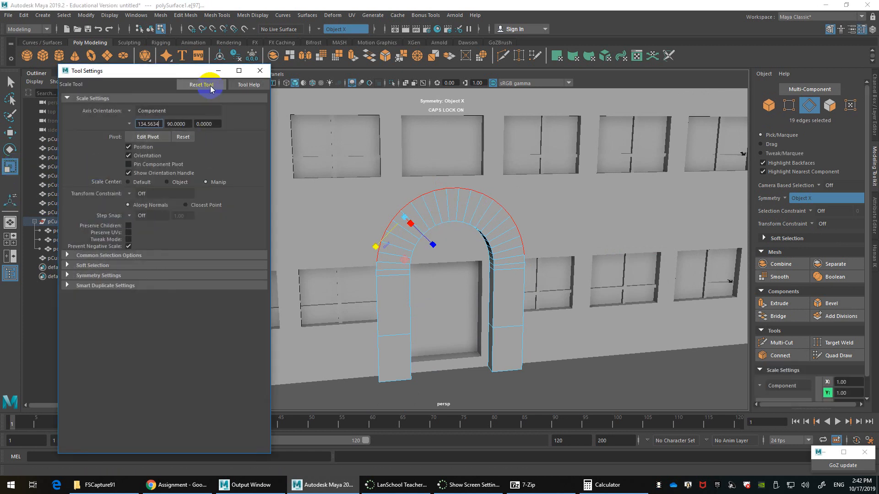
{"action": "left_click", "coordinate": [137, 111]}
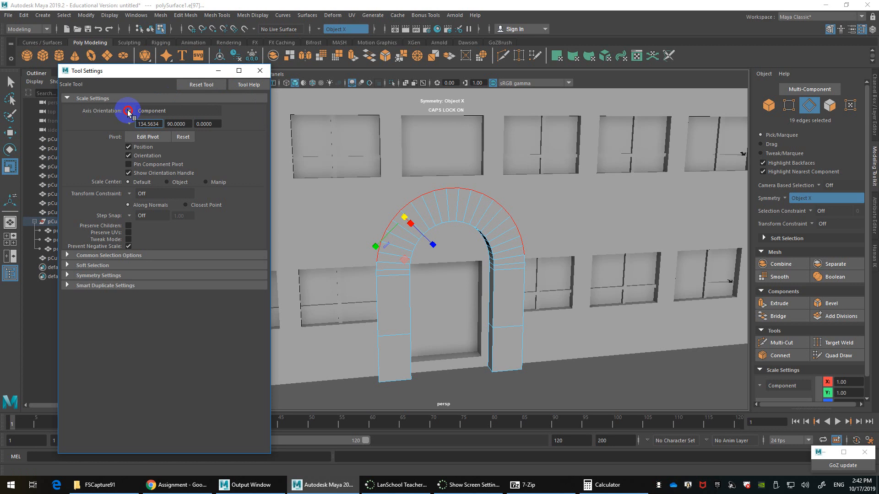
{"action": "left_click", "coordinate": [146, 121]}
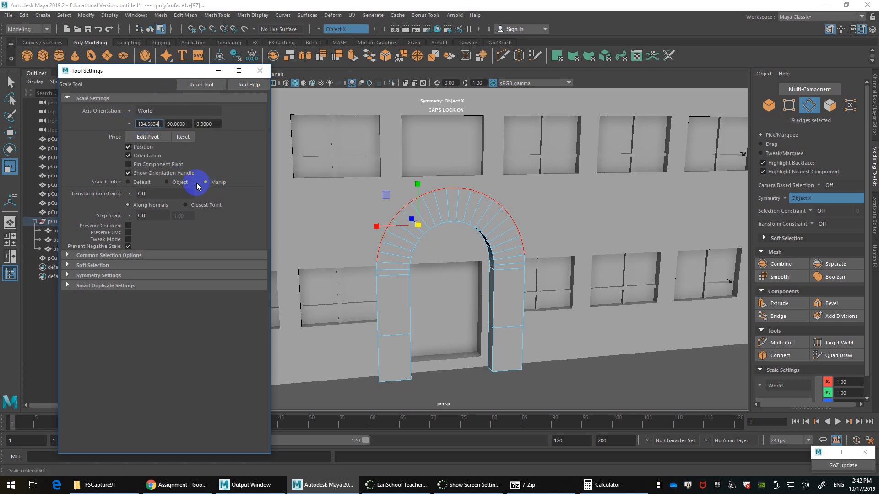
{"action": "left_click", "coordinate": [167, 182]}
{"action": "left_click", "coordinate": [205, 182]}
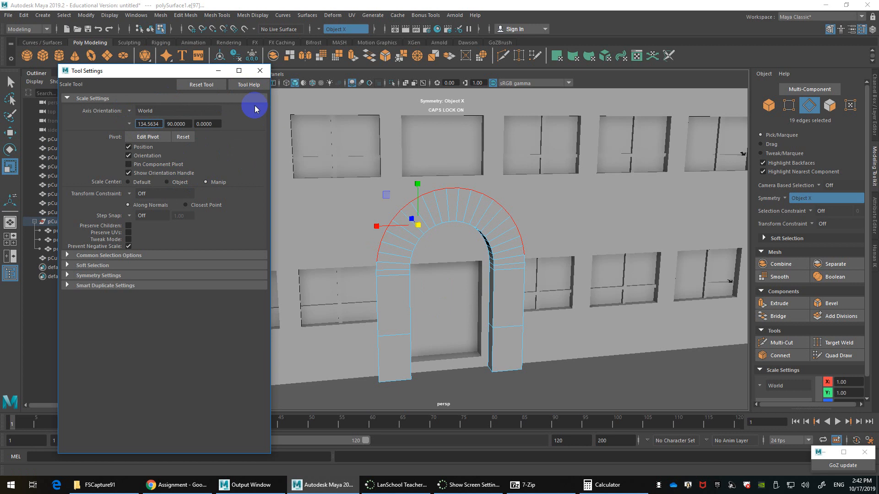
{"action": "left_click", "coordinate": [259, 71]}
Flatten the frame's curved outer edges vertically into a straight line and raise them to a Y position of about 247
{"action": "left_click_drag", "start_coordinate": [417, 183], "coordinate": [436, 290]}
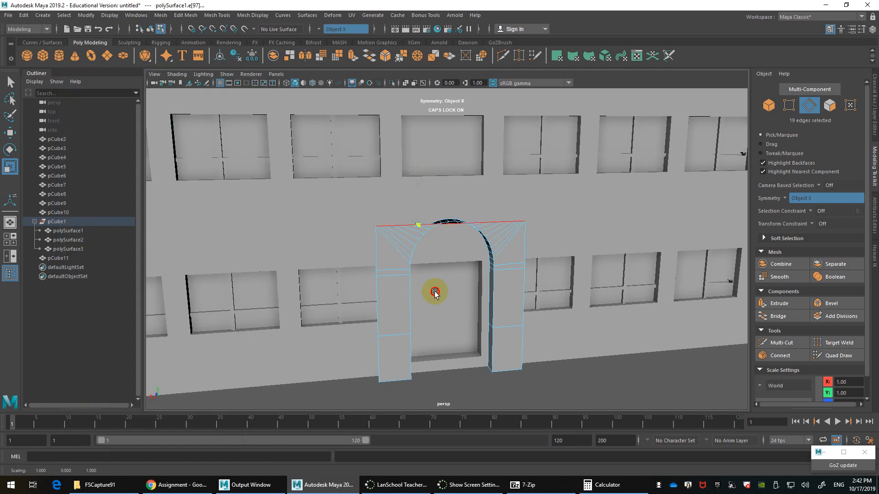
{"action": "key", "text": "w"}
{"action": "left_click_drag", "start_coordinate": [415, 198], "coordinate": [420, 161]}
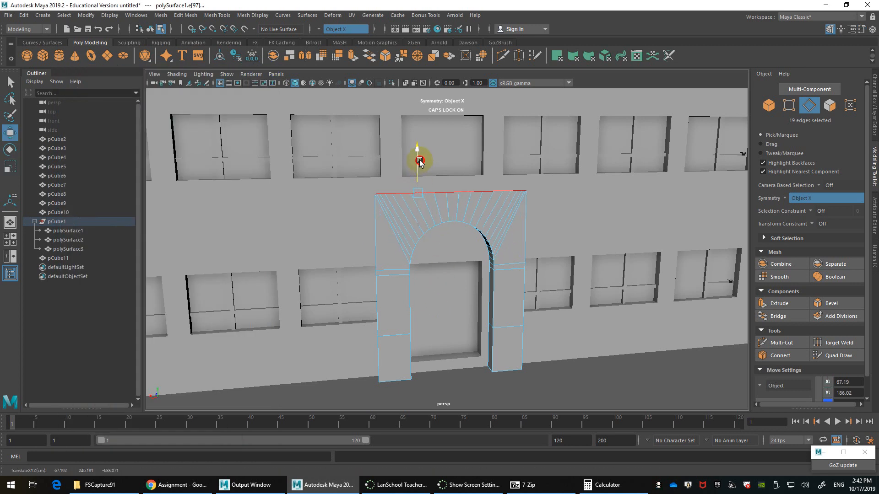
Show wireframe on the shaded models and move the whole arch about 974 units straight out from the facade along Z
{"action": "left_click_drag", "start_coordinate": [467, 275], "coordinate": [445, 240], "text": "alt"}
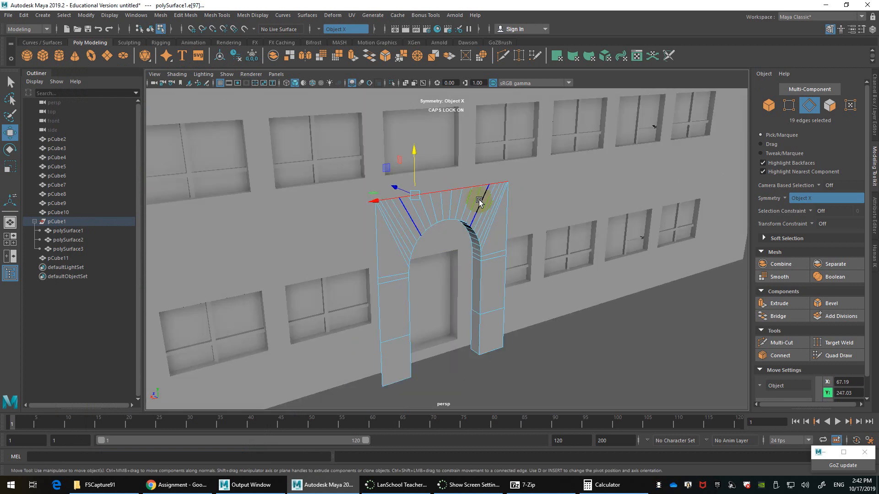
{"action": "right_click_drag", "start_coordinate": [479, 200], "coordinate": [498, 192], "text": "alt"}
{"action": "middle_click_drag", "start_coordinate": [490, 199], "coordinate": [505, 232], "text": "alt"}
{"action": "right_click_drag", "start_coordinate": [506, 232], "coordinate": [465, 237], "text": "alt"}
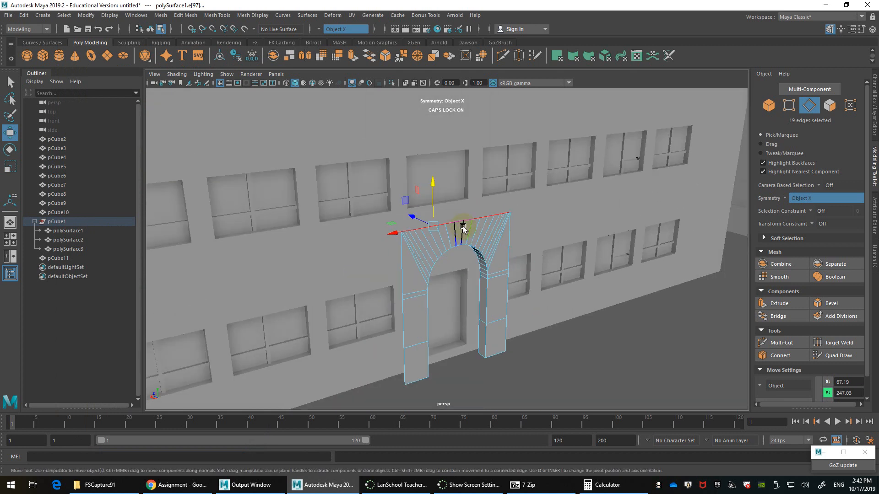
{"action": "left_click", "coordinate": [312, 83]}
{"action": "left_click_drag", "start_coordinate": [442, 217], "coordinate": [466, 220], "text": "alt"}
{"action": "middle_click_drag", "start_coordinate": [466, 221], "coordinate": [453, 203], "text": "alt"}
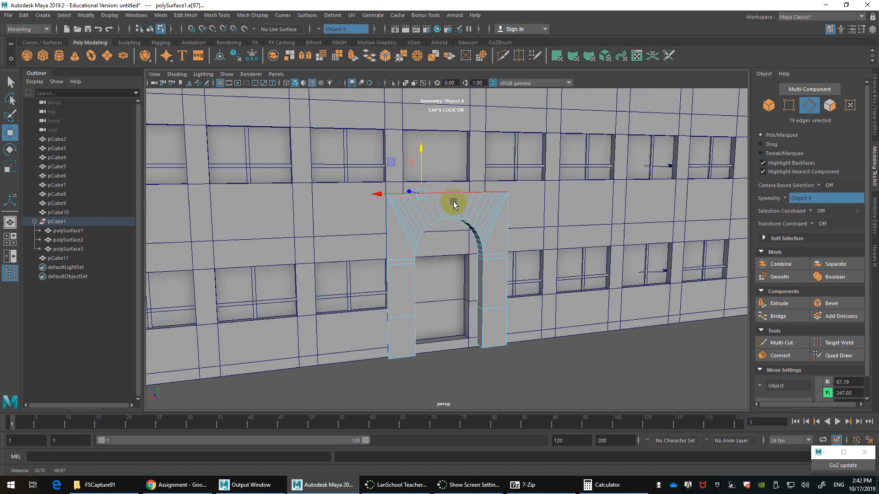
{"action": "mouse_move", "coordinate": [453, 194]}
{"action": "left_mouse_down", "text": "alt"}
{"action": "mouse_move", "coordinate": [533, 185]}
{"action": "mouse_move", "coordinate": [483, 200]}
{"action": "left_mouse_up", "text": "alt"}
{"action": "right_click_drag", "start_coordinate": [418, 175], "coordinate": [459, 161]}
{"action": "left_click_drag", "start_coordinate": [400, 265], "coordinate": [424, 231]}
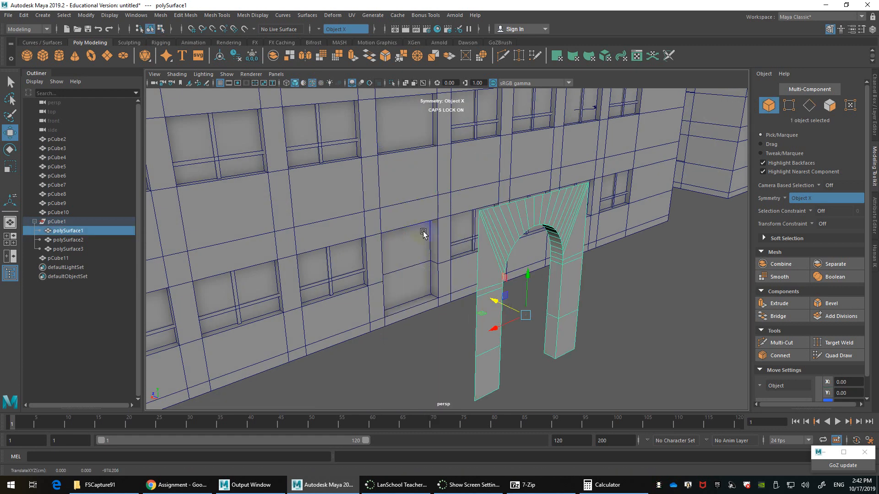
Delete the ground-storey faces of the door recess along with the wall faces directly above, below and beside it
{"action": "right_click_drag", "start_coordinate": [421, 228], "coordinate": [419, 253]}
{"action": "left_click", "coordinate": [426, 207]}
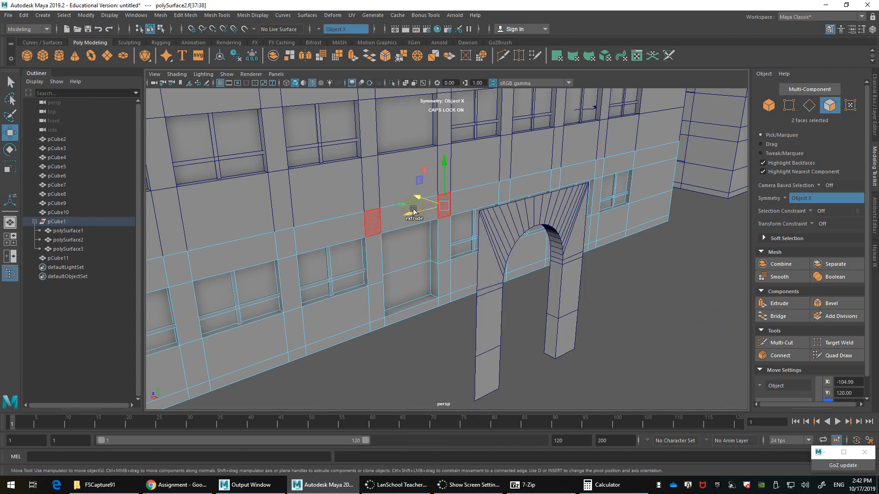
{"action": "left_click", "coordinate": [392, 211], "text": "shift"}
{"action": "left_click", "coordinate": [401, 245], "text": "shift"}
{"action": "left_click", "coordinate": [411, 269], "text": "shift"}
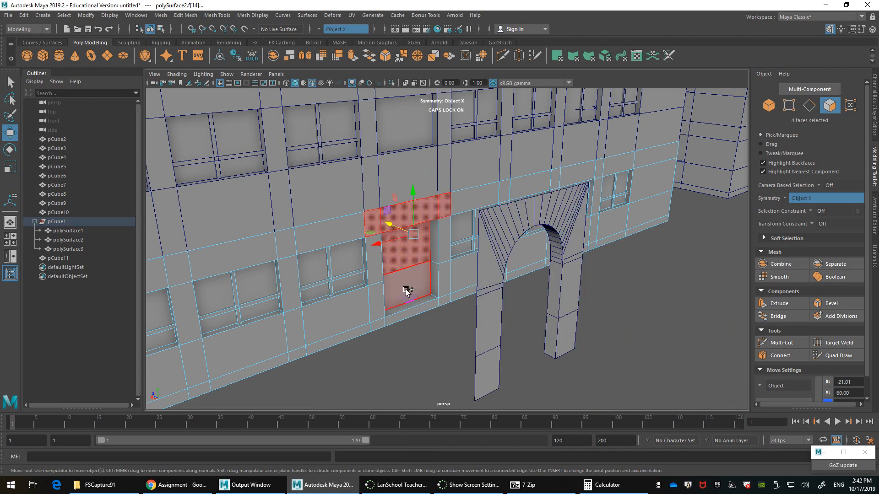
{"action": "left_click", "coordinate": [411, 306], "text": "shift"}
{"action": "left_click", "coordinate": [411, 312], "text": "shift"}
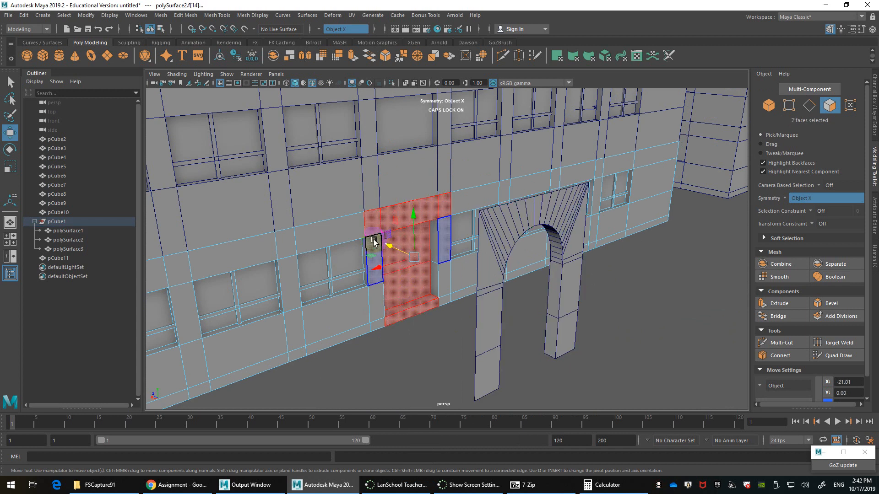
{"action": "left_click", "coordinate": [371, 235], "text": "shift"}
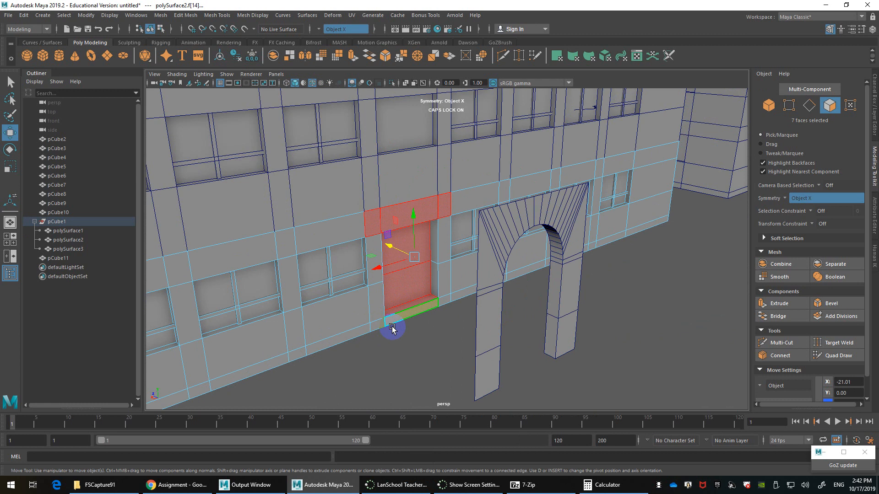
{"action": "scroll", "coordinate": [422, 270], "scroll_direction": "up", "scroll_amount": 4}
{"action": "middle_click_drag", "start_coordinate": [373, 206], "coordinate": [398, 265], "text": "alt"}
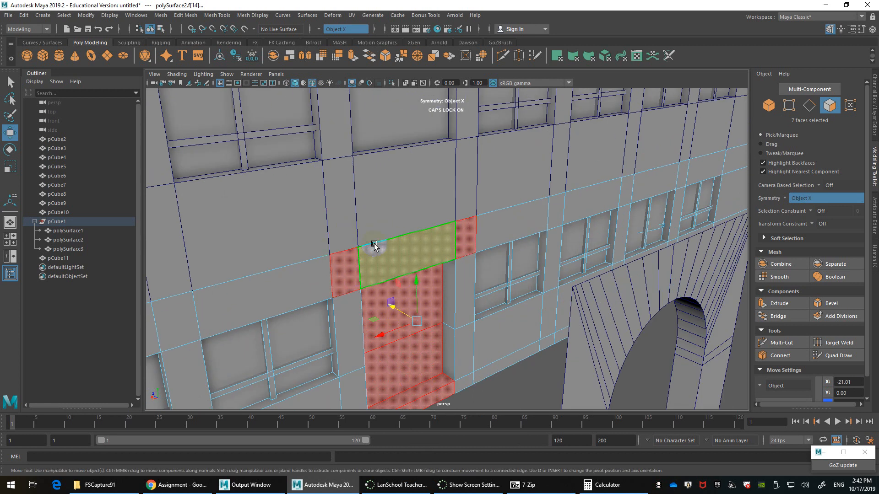
{"action": "scroll", "coordinate": [388, 289], "scroll_direction": "down", "scroll_amount": 3}
{"action": "middle_click_drag", "start_coordinate": [388, 290], "coordinate": [396, 267], "text": "alt"}
{"action": "left_click", "coordinate": [385, 268], "text": "shift"}
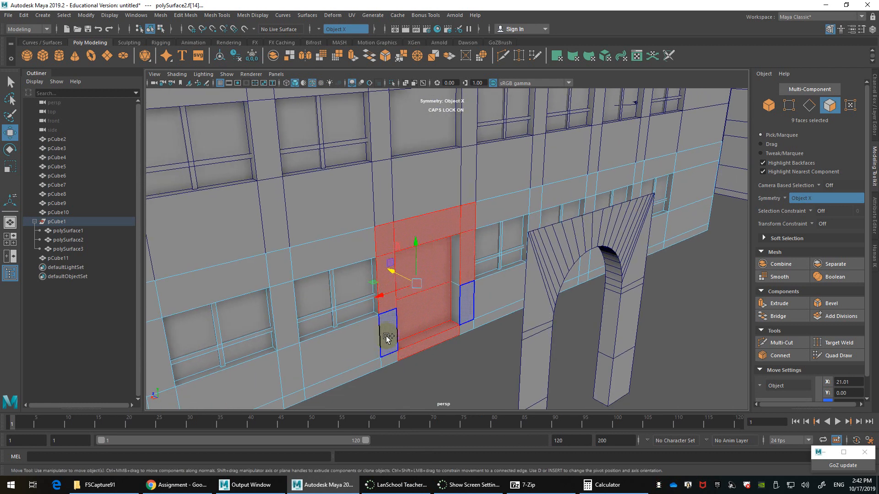
{"action": "left_click", "coordinate": [387, 340], "text": "shift"}
{"action": "left_click", "coordinate": [388, 359], "text": "shift"}
{"action": "left_click", "coordinate": [458, 307], "text": "shift"}
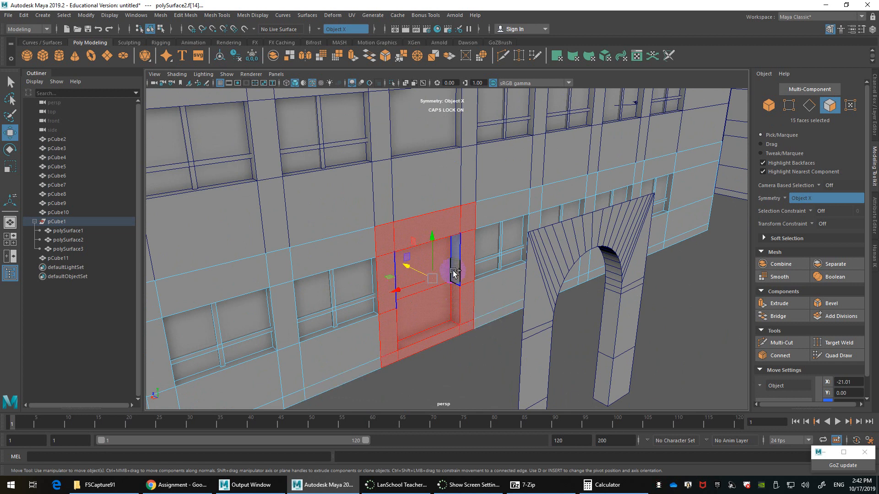
{"action": "left_click", "coordinate": [457, 267], "text": "shift"}
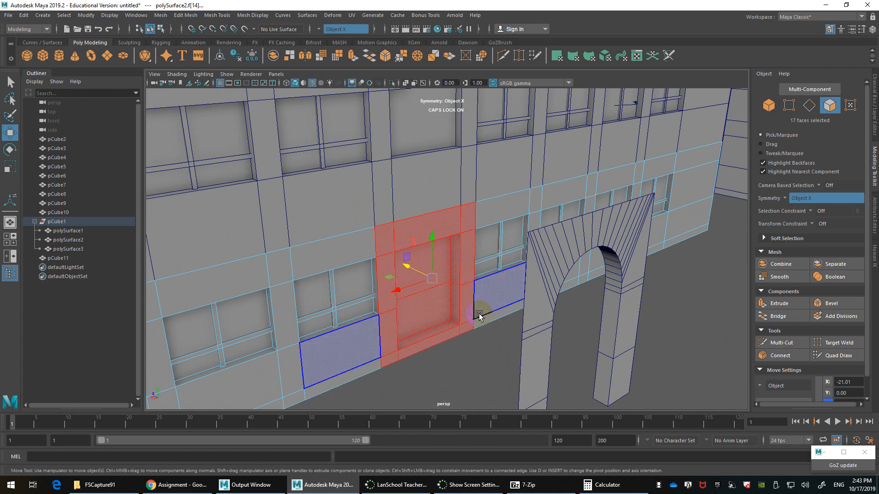
{"action": "key", "text": "Delete"}
Target-weld the vertices along the frame's straight upper edge into its outer corners, keeping one vertex near the middle on each half
{"action": "left_click_drag", "start_coordinate": [375, 196], "coordinate": [503, 255], "text": "alt"}
{"action": "scroll", "coordinate": [504, 255], "scroll_direction": "up", "scroll_amount": 5}
{"action": "middle_click_drag", "start_coordinate": [503, 255], "coordinate": [464, 252], "text": "alt"}
{"action": "right_click_drag", "start_coordinate": [425, 223], "coordinate": [386, 220]}
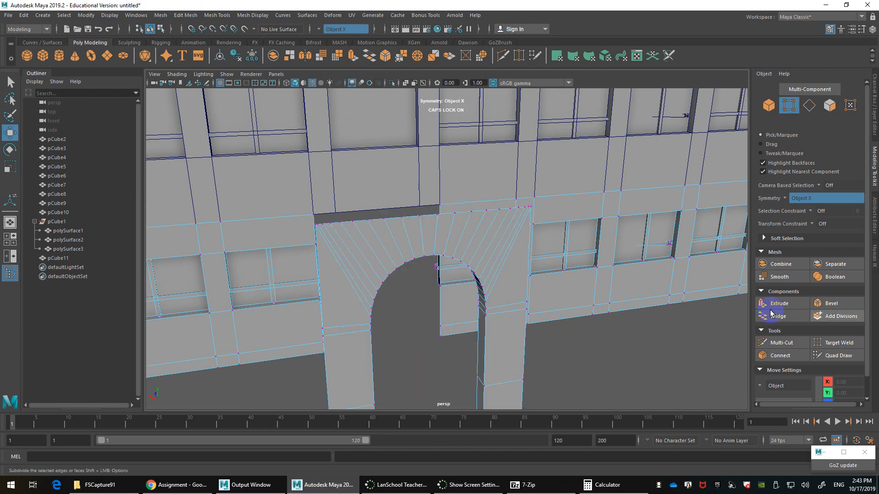
{"action": "left_click", "coordinate": [837, 343]}
{"action": "scroll", "coordinate": [338, 247], "scroll_direction": "up", "scroll_amount": 5}
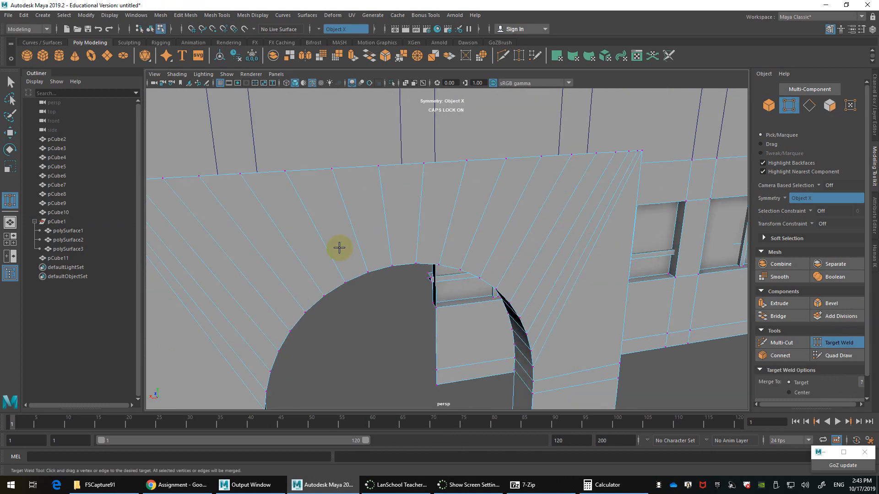
{"action": "middle_click_drag", "start_coordinate": [338, 248], "coordinate": [464, 259], "text": "alt"}
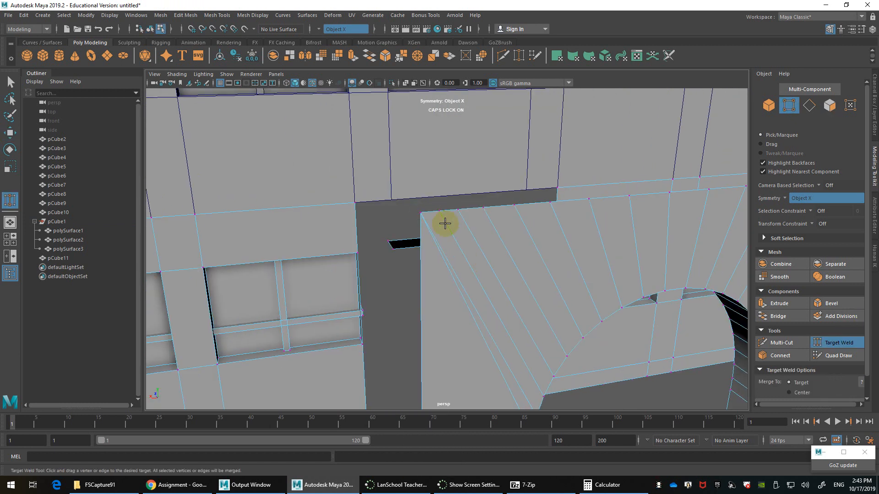
{"action": "scroll", "coordinate": [445, 223], "scroll_direction": "down", "scroll_amount": 4}
{"action": "scroll", "coordinate": [508, 256], "scroll_direction": "up", "scroll_amount": 2}
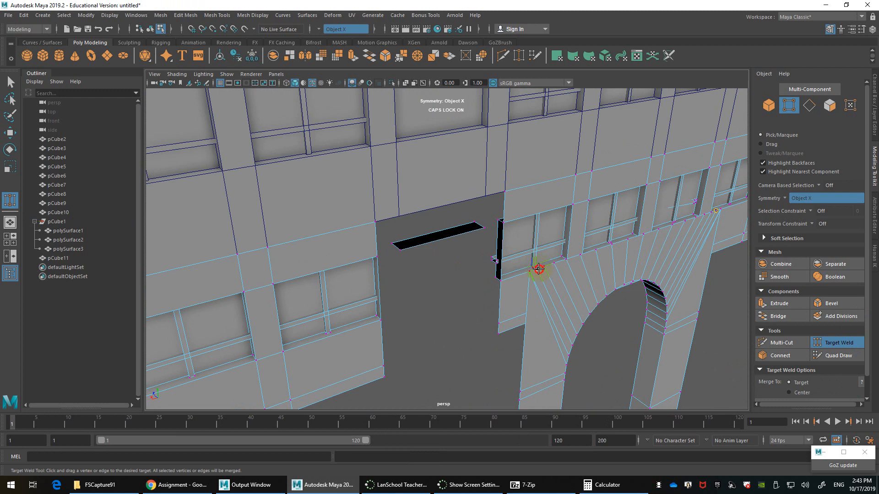
{"action": "left_click_drag", "start_coordinate": [538, 270], "coordinate": [508, 304]}
{"action": "middle_click_drag", "start_coordinate": [508, 303], "coordinate": [453, 291], "text": "alt"}
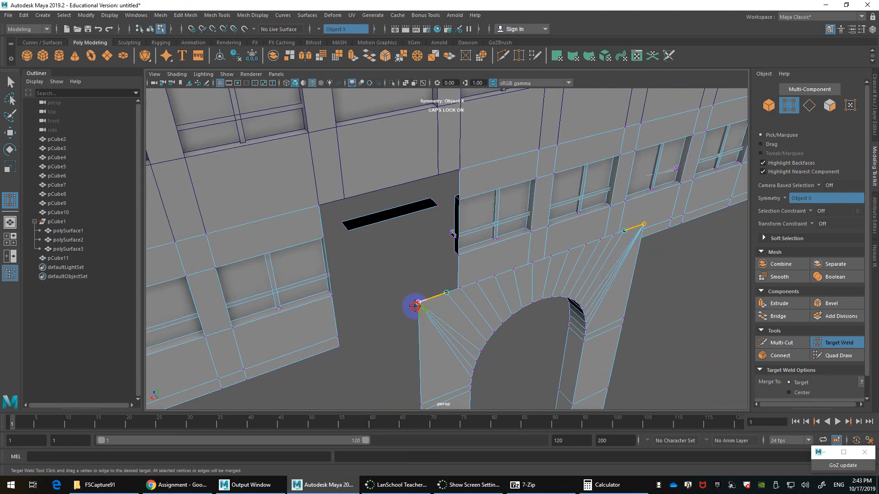
{"action": "left_click_drag", "start_coordinate": [415, 305], "coordinate": [415, 304]}
{"action": "left_click_drag", "start_coordinate": [477, 282], "coordinate": [423, 298]}
{"action": "left_click_drag", "start_coordinate": [495, 274], "coordinate": [418, 302]}
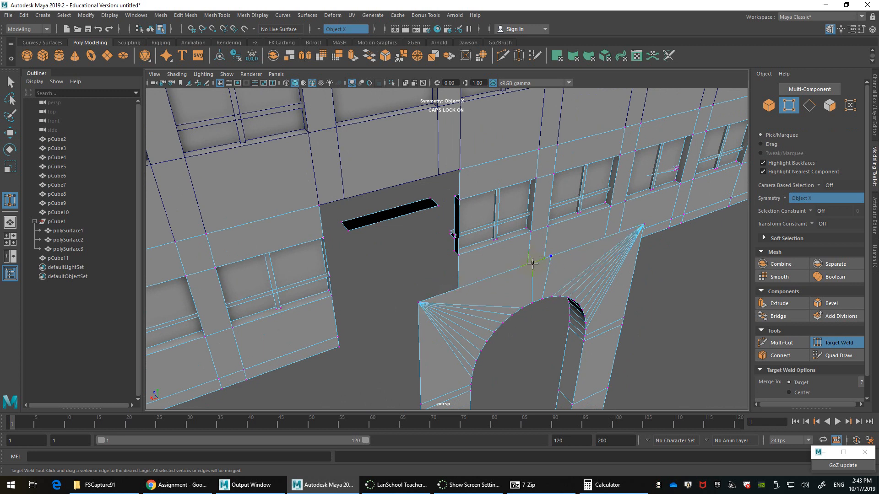
Move the remaining pair of vertices on the frame's upper edge outward to an X position of about 72
{"action": "key", "text": "w"}
{"action": "left_click", "coordinate": [532, 262]}
{"action": "left_click_drag", "start_coordinate": [526, 264], "coordinate": [460, 283]}
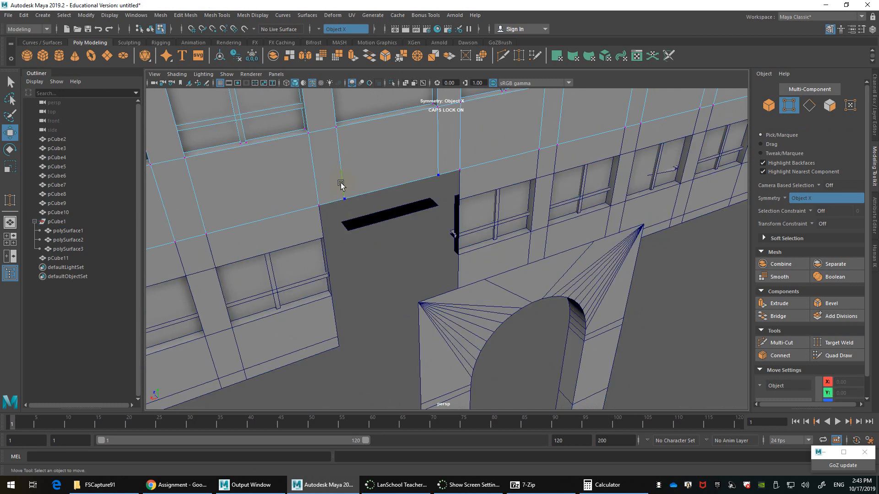
{"action": "left_click", "coordinate": [485, 279]}
Try to reposition the horizontal edges across the posts where they meet the curve of the arch
{"action": "right_click_drag", "start_coordinate": [535, 297], "coordinate": [501, 308], "text": "alt"}
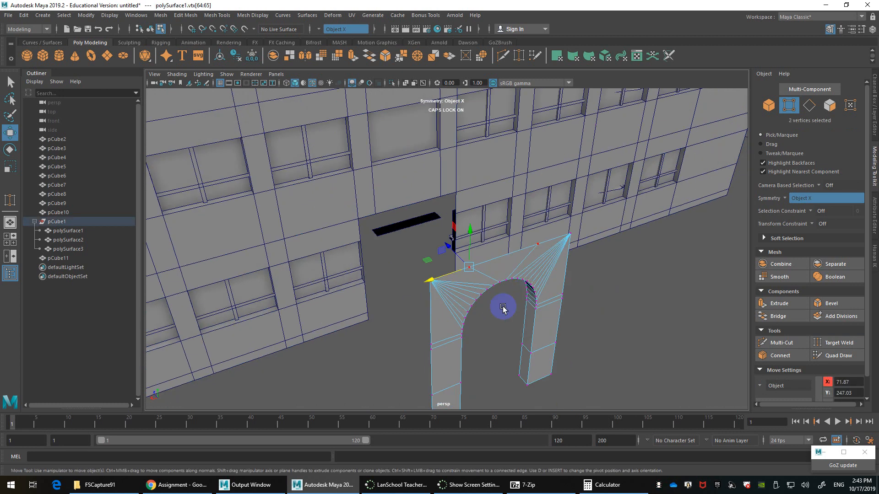
{"action": "left_click_drag", "start_coordinate": [502, 308], "coordinate": [485, 225], "text": "alt"}
{"action": "right_click_drag", "start_coordinate": [486, 224], "coordinate": [443, 215], "text": "alt"}
{"action": "left_click", "coordinate": [440, 290]}
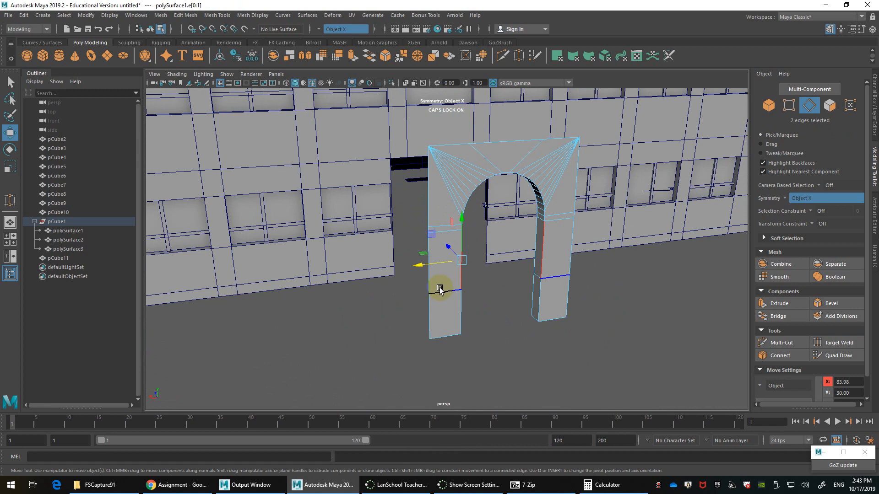
{"action": "left_click", "coordinate": [444, 231]}
{"action": "left_click", "coordinate": [448, 229]}
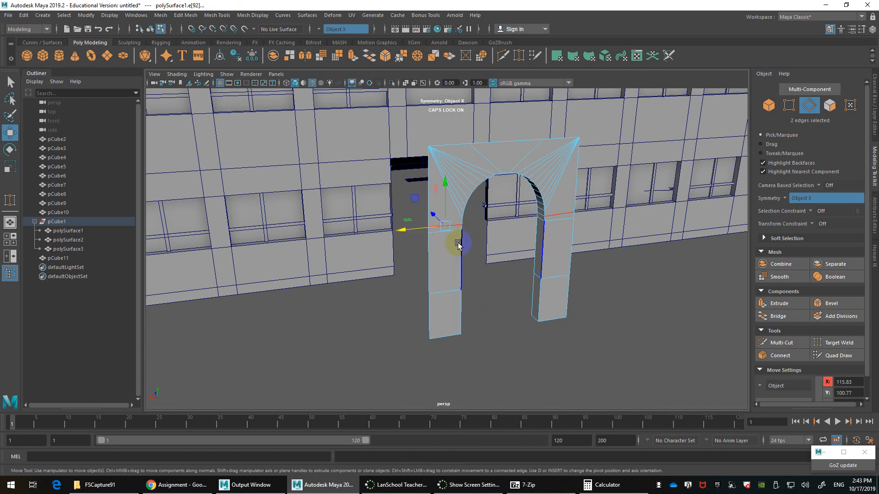
{"action": "scroll", "coordinate": [458, 244], "scroll_direction": "up", "scroll_amount": 2}
{"action": "left_click", "coordinate": [435, 224]}
{"action": "left_click_drag", "start_coordinate": [439, 243], "coordinate": [498, 244], "text": "alt"}
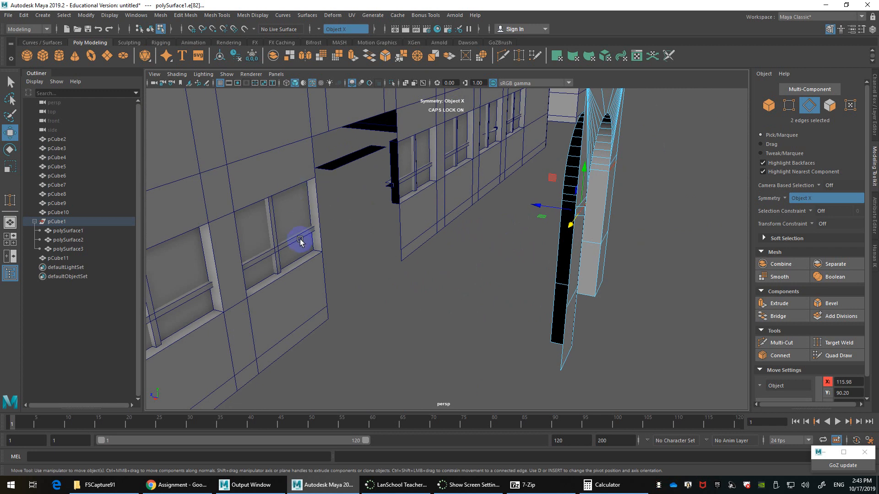
{"action": "left_click_drag", "start_coordinate": [314, 314], "coordinate": [477, 232], "text": "alt"}
{"action": "key", "text": "ctrl+z"}
{"action": "left_click", "coordinate": [607, 190], "text": "shift"}
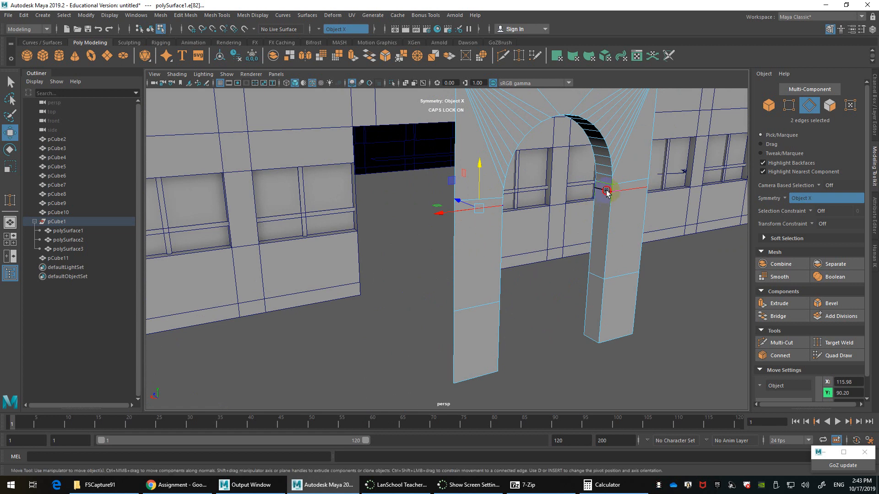
{"action": "mouse_move", "coordinate": [624, 163]}
{"action": "left_mouse_down"}
{"action": "mouse_move", "coordinate": [625, 222]}
{"action": "mouse_move", "coordinate": [621, 174]}
{"action": "left_mouse_up"}
{"action": "key", "text": "ctrl+z"}
{"action": "left_click_drag", "start_coordinate": [630, 237], "coordinate": [554, 239], "text": "alt"}
{"action": "right_click_drag", "start_coordinate": [554, 239], "coordinate": [569, 261], "text": "alt"}
{"action": "left_click_drag", "start_coordinate": [666, 219], "coordinate": [660, 330]}
{"action": "key", "text": "ctrl+z"}
Target-weld the outer vertices of the two closely spaced cross edges below the arch curve on the posts
{"action": "right_click_drag", "start_coordinate": [661, 330], "coordinate": [567, 249], "text": "alt"}
{"action": "left_click", "coordinate": [831, 344]}
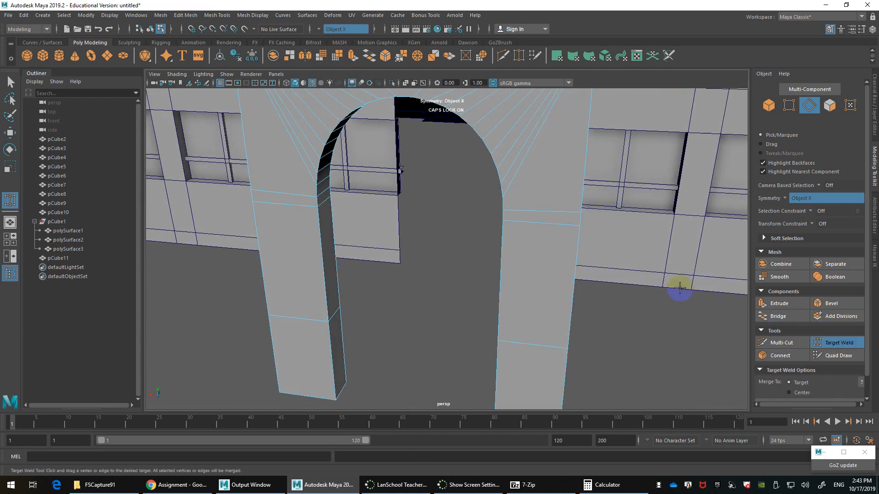
{"action": "left_click_drag", "start_coordinate": [677, 290], "coordinate": [604, 275], "text": "alt"}
{"action": "right_click", "coordinate": [499, 255]}
{"action": "right_click_drag", "start_coordinate": [499, 256], "coordinate": [453, 233]}
{"action": "left_click", "coordinate": [459, 239]}
{"action": "scroll", "coordinate": [498, 276], "scroll_direction": "down", "scroll_amount": 5}
{"action": "left_click_drag", "start_coordinate": [491, 244], "coordinate": [500, 283]}
{"action": "key", "text": "w"}
{"action": "left_click_drag", "start_coordinate": [559, 295], "coordinate": [539, 294], "text": "alt"}
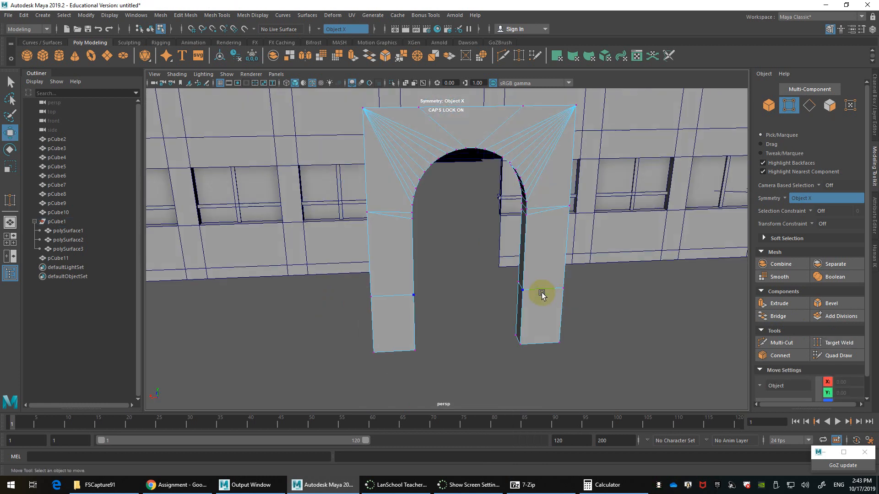
Bevel the lower cross edges on both posts of the arch frame so each one splits into two
{"action": "right_click", "coordinate": [542, 258]}
{"action": "right_click_drag", "start_coordinate": [545, 210], "coordinate": [544, 211]}
{"action": "left_click", "coordinate": [556, 288]}
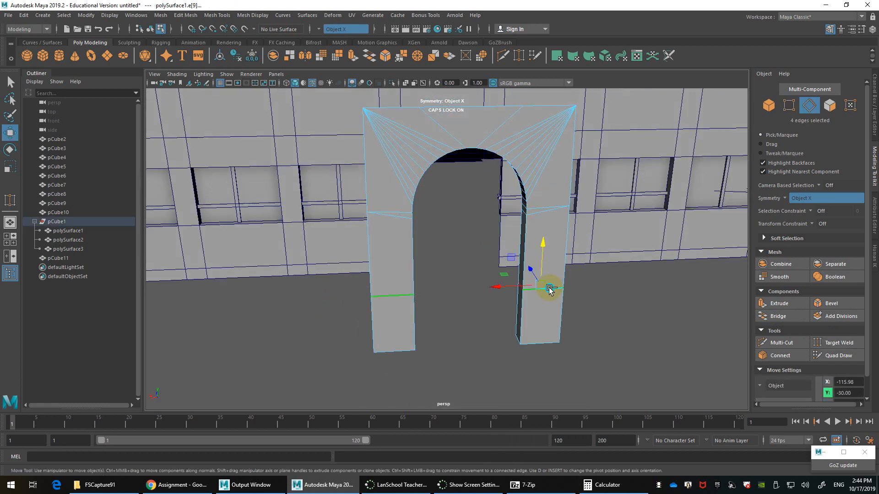
{"action": "right_click_drag", "start_coordinate": [551, 289], "coordinate": [568, 291], "text": "shift"}
{"action": "scroll", "coordinate": [561, 292], "scroll_direction": "down", "scroll_amount": 3}
{"action": "left_click_drag", "start_coordinate": [554, 293], "coordinate": [550, 289], "text": "alt"}
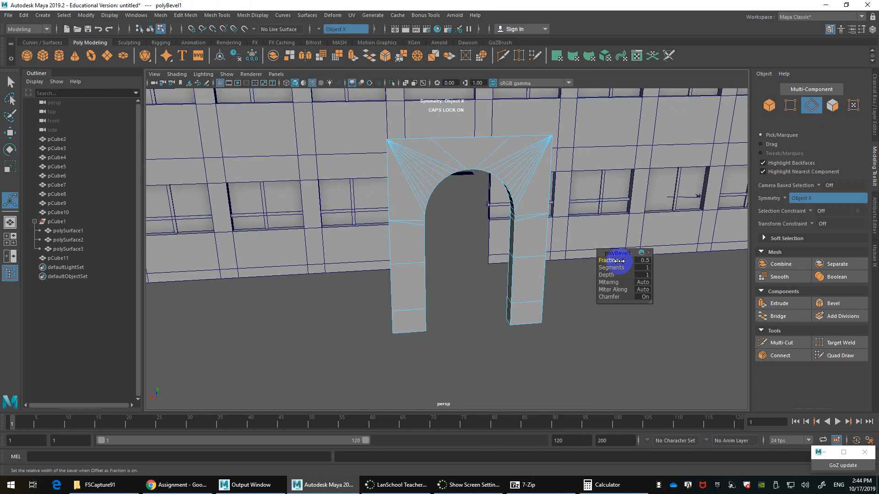
{"action": "left_click_drag", "start_coordinate": [618, 262], "coordinate": [614, 262]}
{"action": "left_click_drag", "start_coordinate": [475, 262], "coordinate": [510, 259], "text": "alt"}
{"action": "right_click_drag", "start_coordinate": [558, 188], "coordinate": [572, 176]}
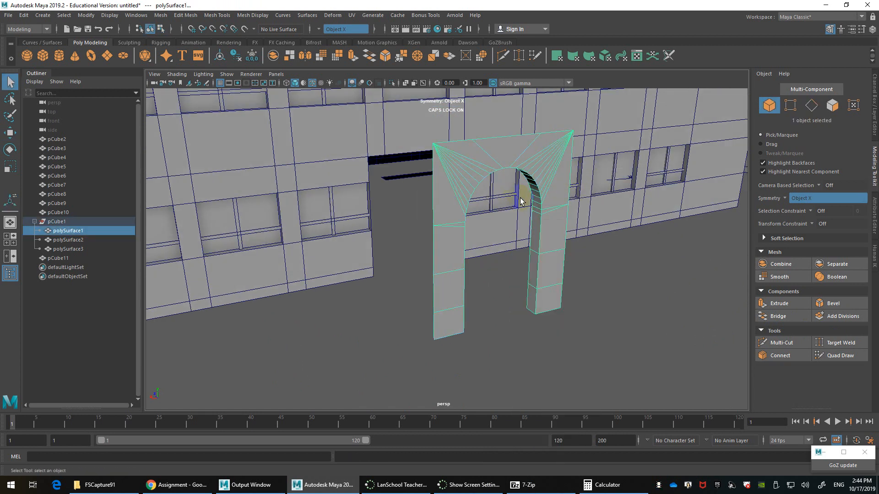
Snap the arch frame's pivot to its upper outer corner, and snap that corner onto the opening's upper corner at X 126, Y 150
{"action": "key", "text": "w"}
{"action": "mouse_move", "coordinate": [520, 201]}
{"action": "left_mouse_down", "text": "alt"}
{"action": "mouse_move", "coordinate": [548, 225]}
{"action": "mouse_move", "coordinate": [525, 213]}
{"action": "left_mouse_up", "text": "alt"}
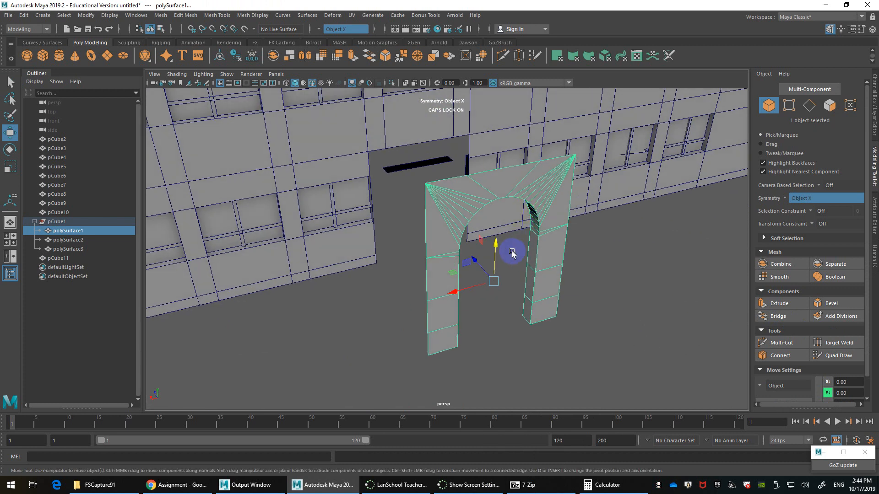
{"action": "key", "text": "d"}
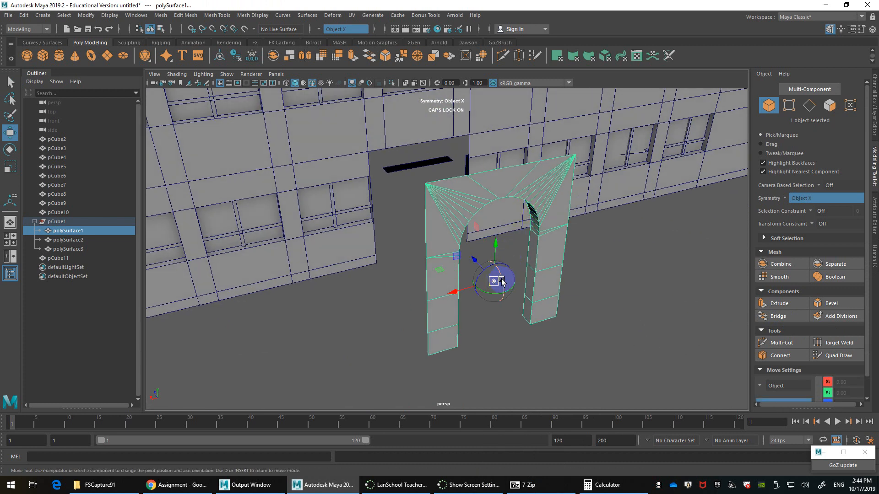
{"action": "left_click_drag", "start_coordinate": [496, 284], "coordinate": [508, 241]}
{"action": "key", "text": "space"}
{"action": "key", "text": "space"}
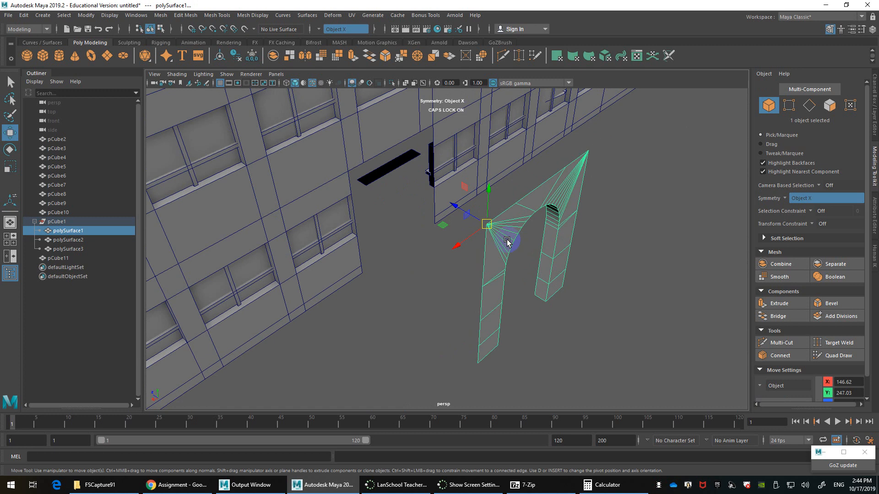
{"action": "left_click_drag", "start_coordinate": [465, 214], "coordinate": [391, 173]}
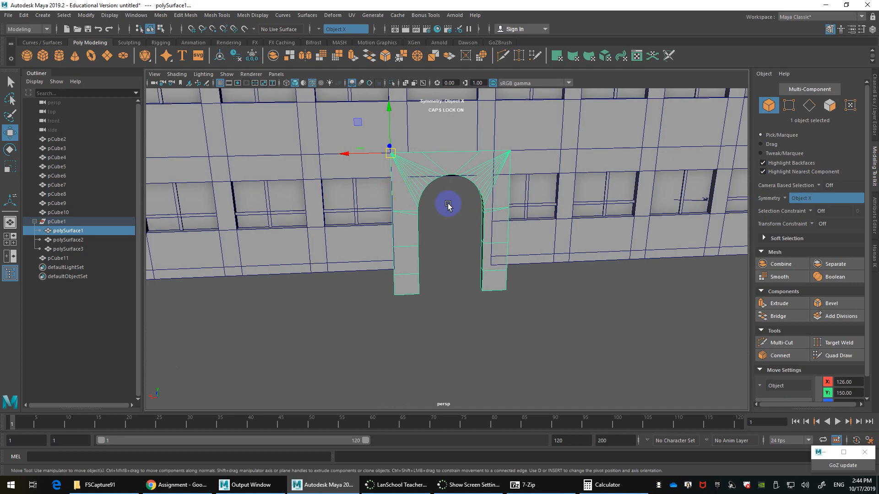
{"action": "left_click_drag", "start_coordinate": [448, 207], "coordinate": [520, 206], "text": "alt"}
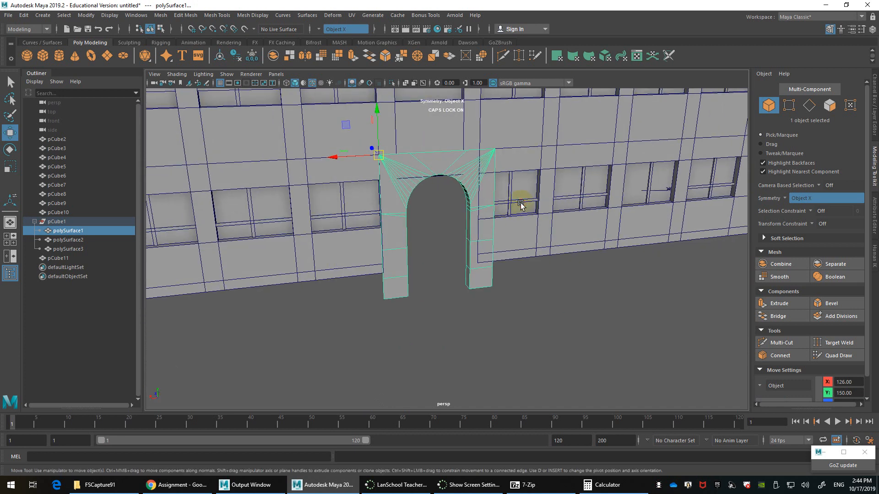
{"action": "left_click_drag", "start_coordinate": [515, 224], "coordinate": [477, 278], "text": "alt"}
Center the frame's pivot, turn symmetry off and scale the frame down uniformly to suit the facade opening
{"action": "right_click_drag", "start_coordinate": [477, 232], "coordinate": [501, 222]}
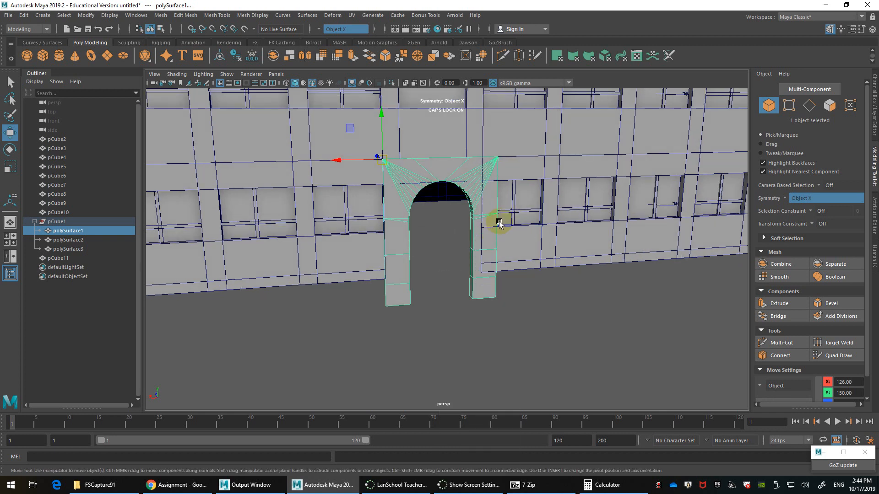
{"action": "left_click", "coordinate": [80, 18]}
{"action": "left_click", "coordinate": [91, 83]}
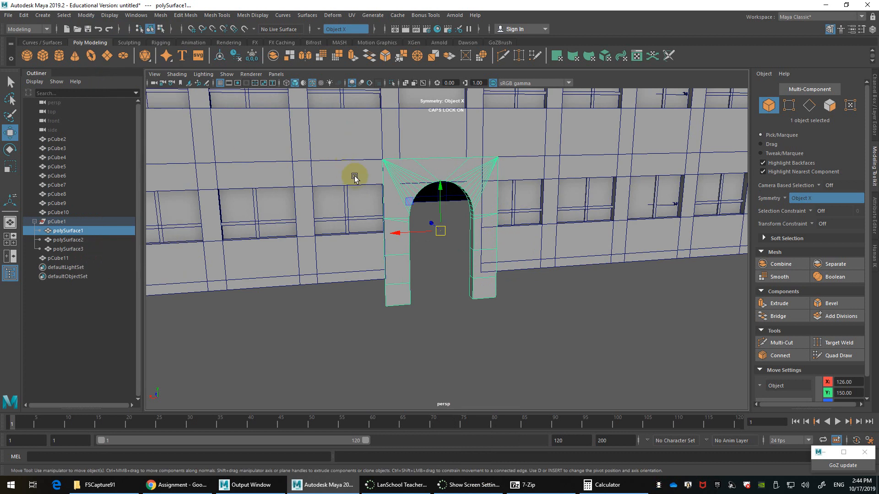
{"action": "key", "text": "r"}
{"action": "left_click_drag", "start_coordinate": [401, 232], "coordinate": [454, 241]}
{"action": "right_click", "coordinate": [442, 164]}
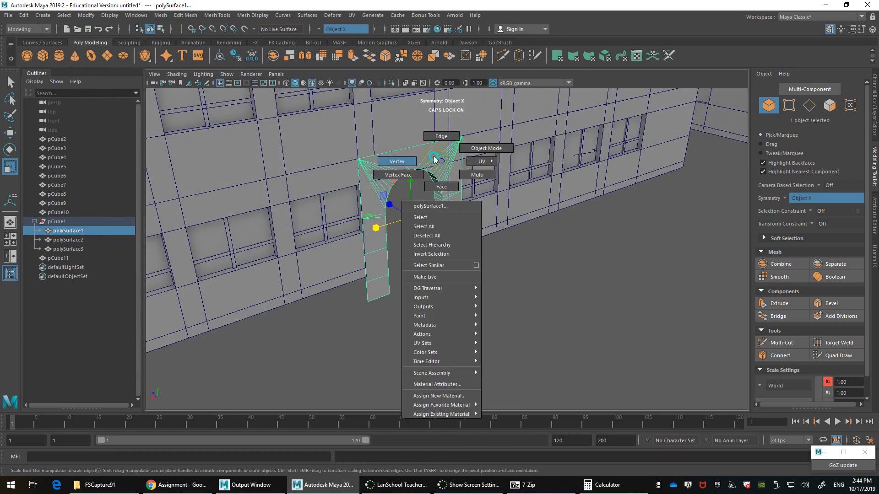
{"action": "left_click", "coordinate": [788, 202]}
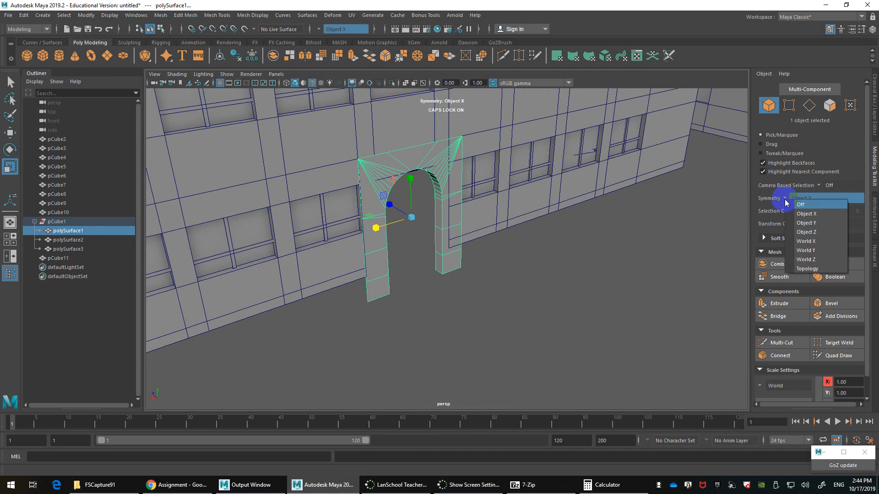
{"action": "left_click", "coordinate": [786, 200]}
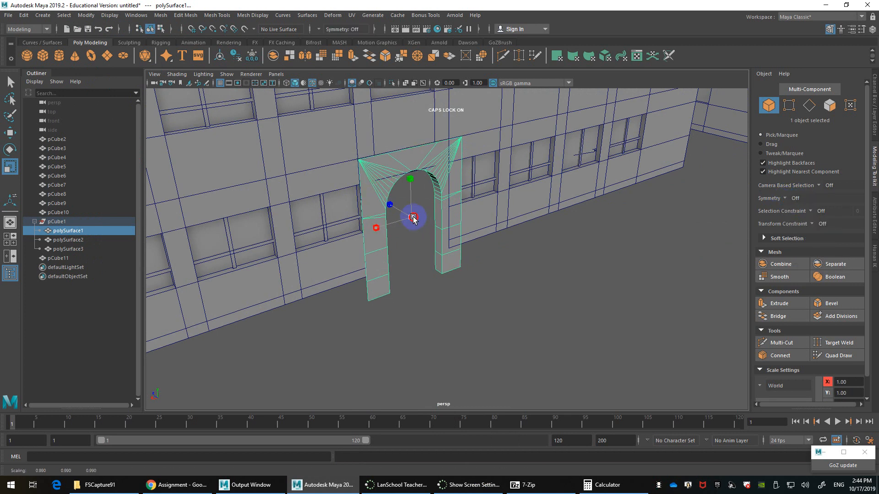
{"action": "mouse_move", "coordinate": [404, 215]}
{"action": "left_mouse_down", "text": "alt"}
{"action": "mouse_move", "coordinate": [378, 204]}
{"action": "mouse_move", "coordinate": [381, 197]}
{"action": "mouse_move", "coordinate": [412, 202]}
{"action": "left_mouse_up", "text": "alt"}
{"action": "right_click_drag", "start_coordinate": [465, 257], "coordinate": [508, 257], "text": "alt"}
Move the lower faces of both posts upward to shorten the legs of the arch frame
{"action": "left_click_drag", "start_coordinate": [534, 322], "coordinate": [332, 283]}
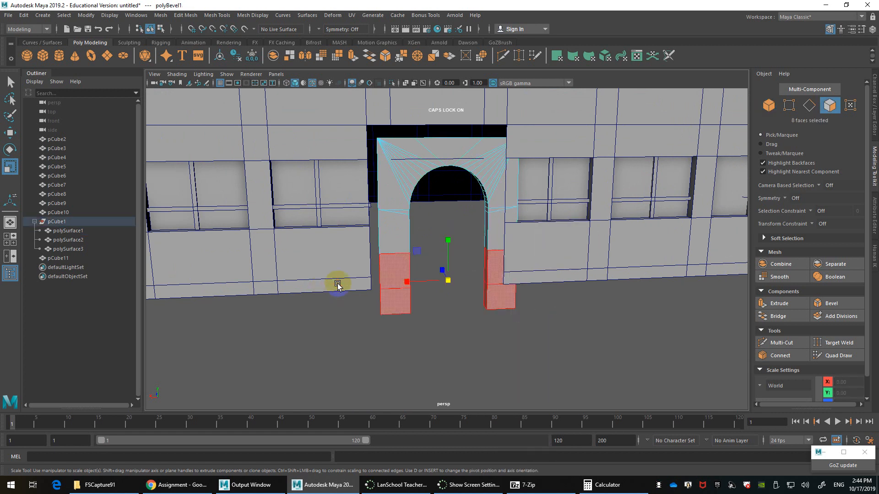
{"action": "key", "text": "w"}
{"action": "left_click_drag", "start_coordinate": [448, 253], "coordinate": [506, 245]}
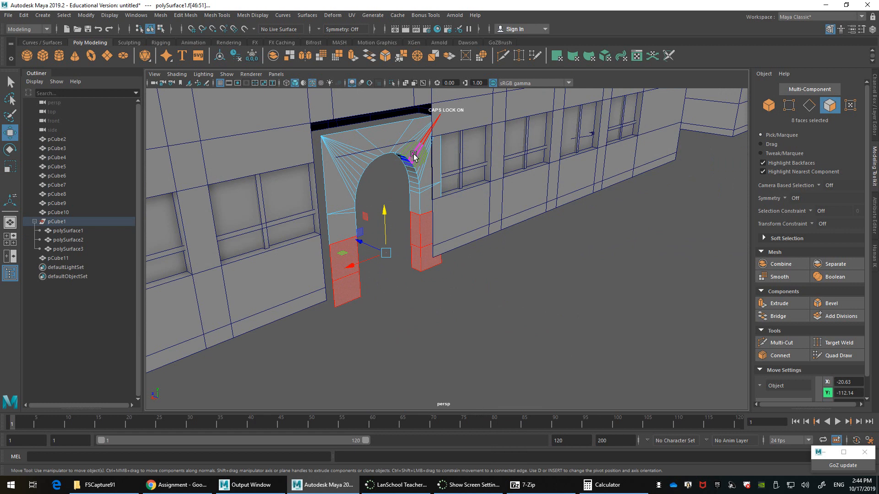
{"action": "left_click_drag", "start_coordinate": [401, 150], "coordinate": [442, 157], "text": "alt"}
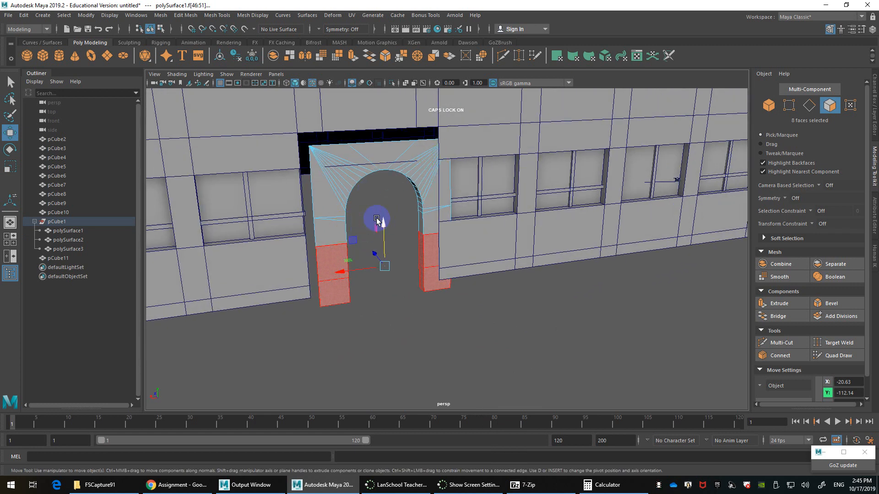
Raise the loop of inner faces around the arch curve closer to the frame's straight upper edge
{"action": "scroll", "coordinate": [408, 219], "scroll_direction": "up", "scroll_amount": 2}
{"action": "left_click", "coordinate": [404, 200]}
{"action": "left_click_drag", "start_coordinate": [404, 200], "coordinate": [356, 213], "text": "alt"}
{"action": "double_click", "coordinate": [425, 206]}
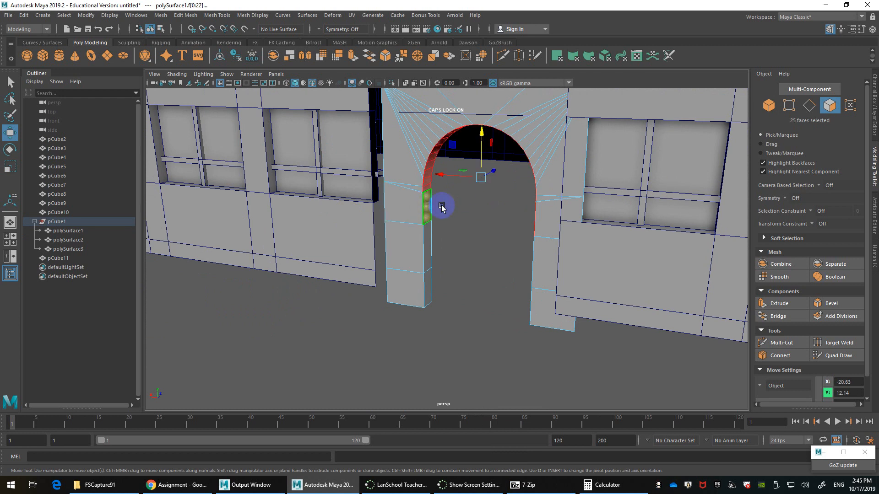
{"action": "left_click_drag", "start_coordinate": [445, 201], "coordinate": [386, 249], "text": "alt"}
{"action": "left_click_drag", "start_coordinate": [364, 210], "coordinate": [367, 229]}
{"action": "scroll", "coordinate": [364, 194], "scroll_direction": "down", "scroll_amount": 3}
{"action": "right_click_drag", "start_coordinate": [354, 206], "coordinate": [379, 197]}
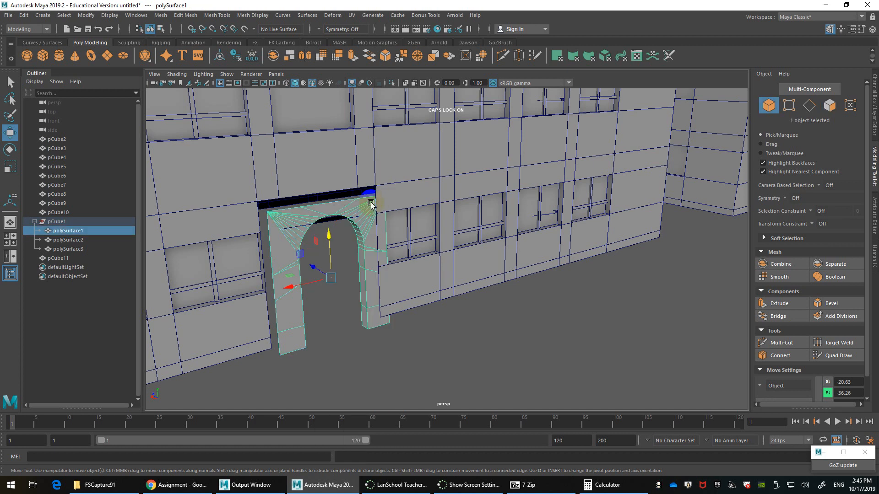
Duplicate the arch frame and move the copy far out from the facade, to about -1718 in Z
{"action": "scroll", "coordinate": [370, 203], "scroll_direction": "down", "scroll_amount": 4}
{"action": "left_click_drag", "start_coordinate": [374, 222], "coordinate": [453, 252], "text": "alt"}
{"action": "key", "text": "ctrl+d"}
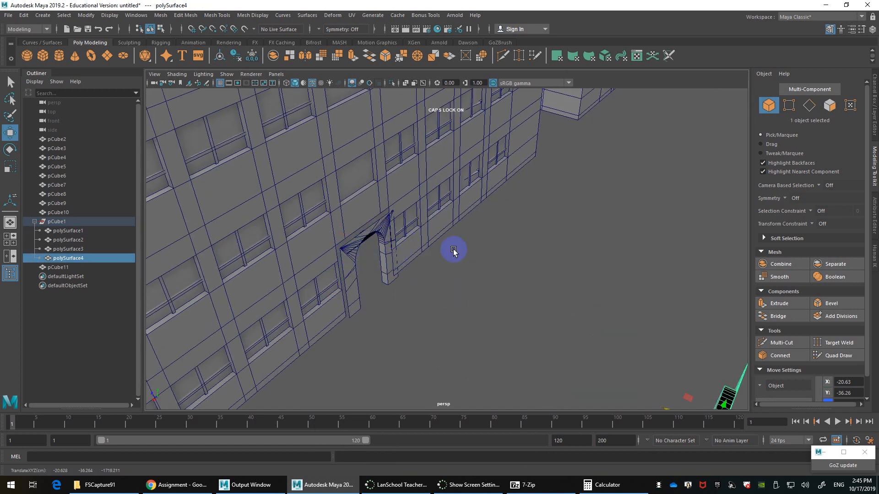
{"action": "left_click", "coordinate": [385, 234]}
{"action": "right_click_drag", "start_coordinate": [406, 239], "coordinate": [457, 257], "text": "alt"}
{"action": "left_click_drag", "start_coordinate": [458, 256], "coordinate": [288, 214], "text": "alt"}
{"action": "right_click_drag", "start_coordinate": [289, 214], "coordinate": [366, 232], "text": "alt"}
{"action": "middle_click_drag", "start_coordinate": [366, 232], "coordinate": [510, 272], "text": "alt"}
{"action": "left_click_drag", "start_coordinate": [510, 271], "coordinate": [540, 279], "text": "alt"}
{"action": "left_click", "coordinate": [500, 188]}
{"action": "right_click_drag", "start_coordinate": [352, 199], "coordinate": [356, 215]}
{"action": "double_click", "coordinate": [364, 206]}
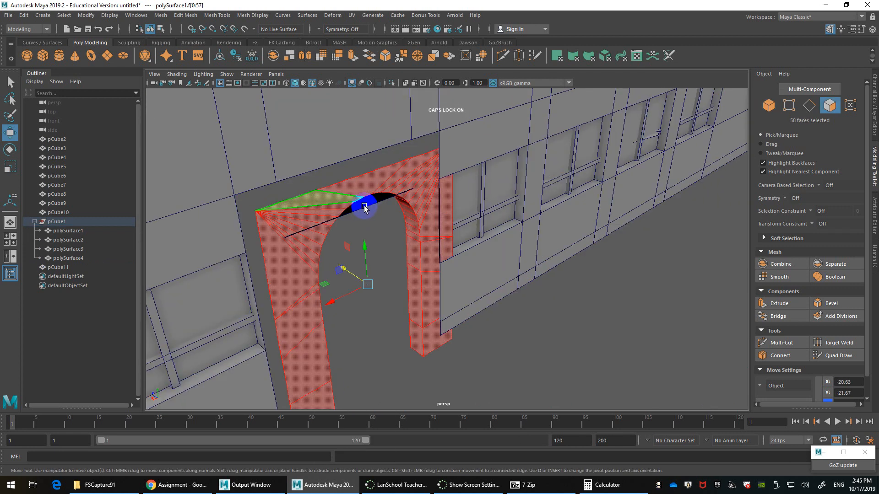
{"action": "left_click_drag", "start_coordinate": [376, 251], "coordinate": [446, 223], "text": "alt"}
{"action": "left_click", "coordinate": [400, 266]}
{"action": "right_click_drag", "start_coordinate": [446, 222], "coordinate": [480, 208]}
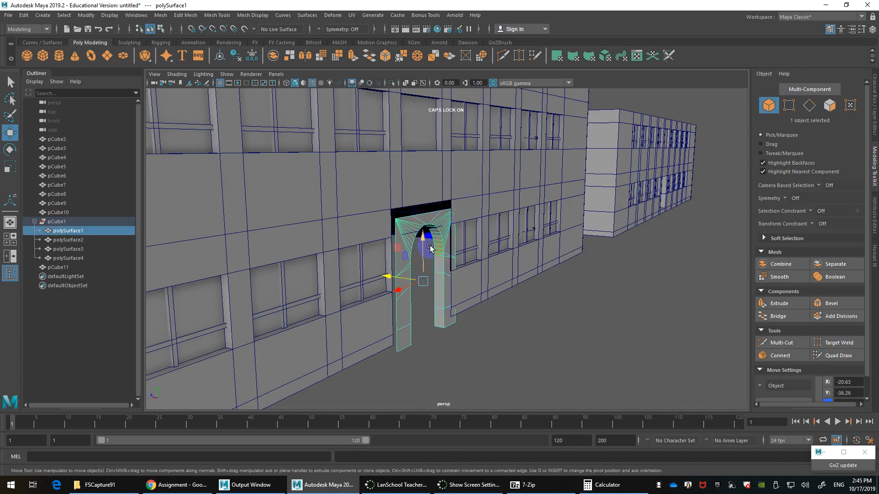
Move the original arch frame out in front of the facade and delete the leftover recess face above the opening
{"action": "left_click_drag", "start_coordinate": [377, 296], "coordinate": [441, 298]}
{"action": "left_click", "coordinate": [433, 201]}
{"action": "left_click_drag", "start_coordinate": [433, 201], "coordinate": [441, 188], "text": "alt"}
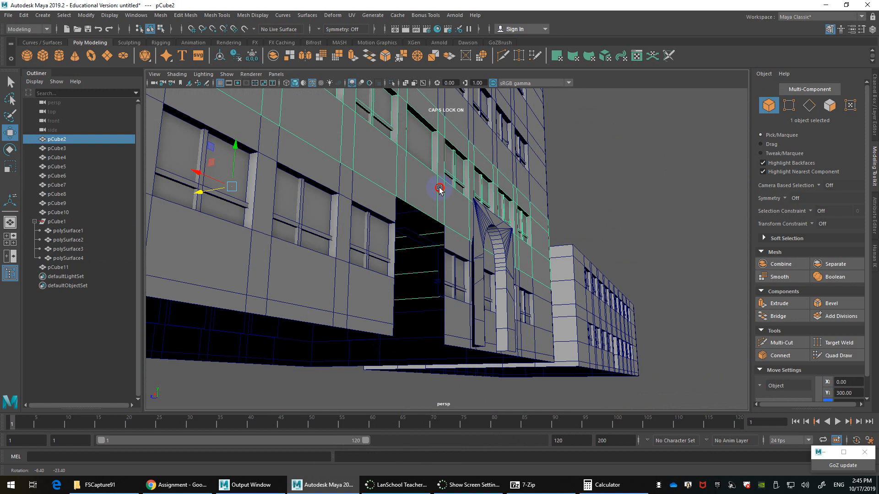
{"action": "left_click", "coordinate": [457, 259]}
{"action": "right_click_drag", "start_coordinate": [442, 232], "coordinate": [443, 264]}
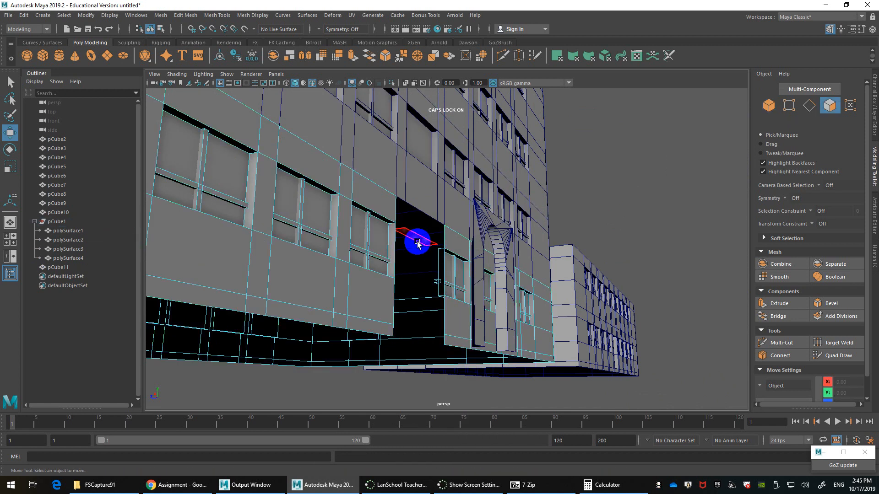
{"action": "left_click", "coordinate": [454, 253]}
{"action": "left_click_drag", "start_coordinate": [454, 253], "coordinate": [421, 252], "text": "alt"}
{"action": "right_click_drag", "start_coordinate": [501, 234], "coordinate": [538, 217]}
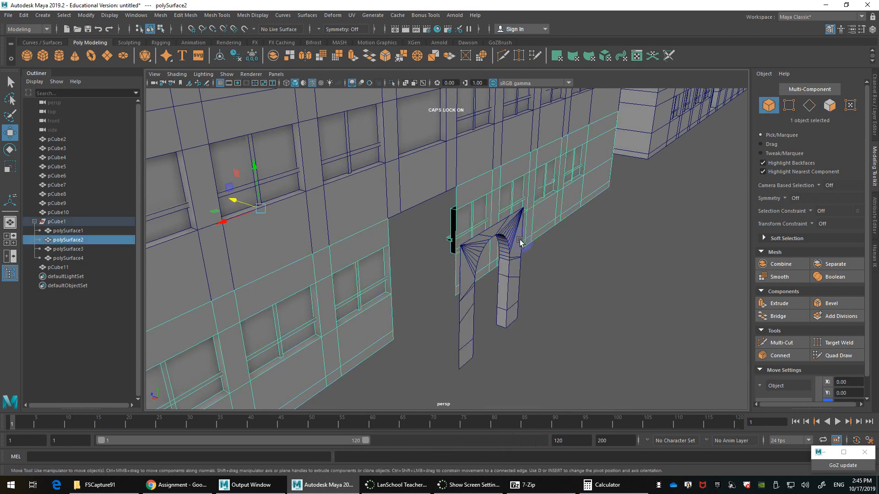
Reset the frame's pivot to its upper outer corner and snap the frame back into the facade opening
{"action": "left_click", "coordinate": [519, 240]}
{"action": "left_click_drag", "start_coordinate": [458, 282], "coordinate": [388, 228]}
{"action": "key", "text": "d"}
{"action": "left_click", "coordinate": [419, 244]}
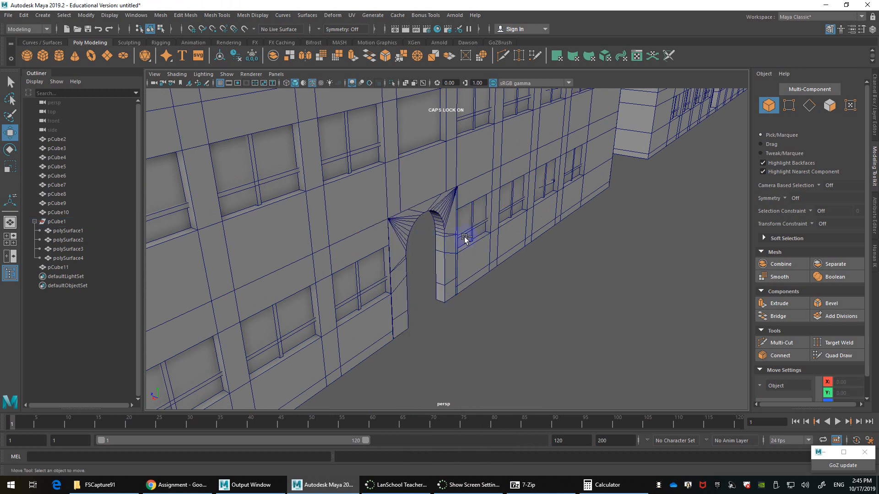
Shift the arch frame sideways within the opening to an X position of about 128.4
{"action": "left_click", "coordinate": [451, 239]}
{"action": "left_click_drag", "start_coordinate": [450, 238], "coordinate": [383, 204], "text": "alt"}
{"action": "scroll", "coordinate": [426, 239], "scroll_direction": "up", "scroll_amount": 4}
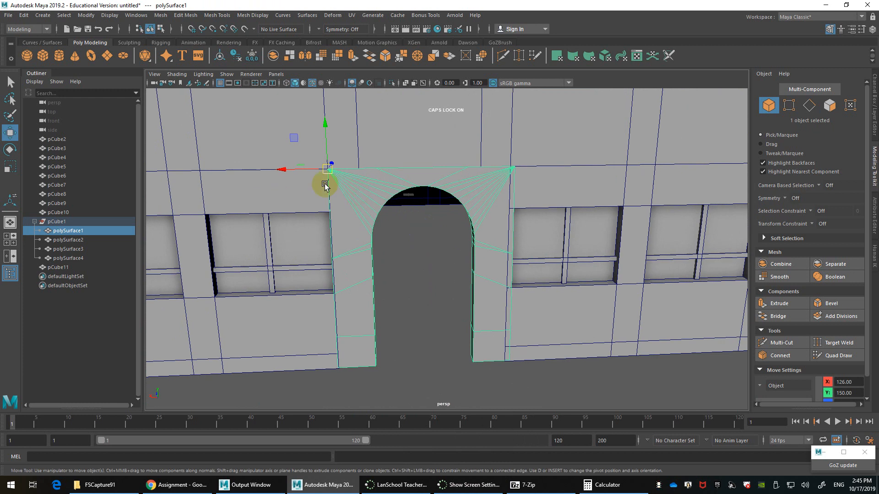
{"action": "left_click_drag", "start_coordinate": [310, 172], "coordinate": [305, 173]}
{"action": "left_click_drag", "start_coordinate": [430, 220], "coordinate": [447, 219], "text": "alt"}
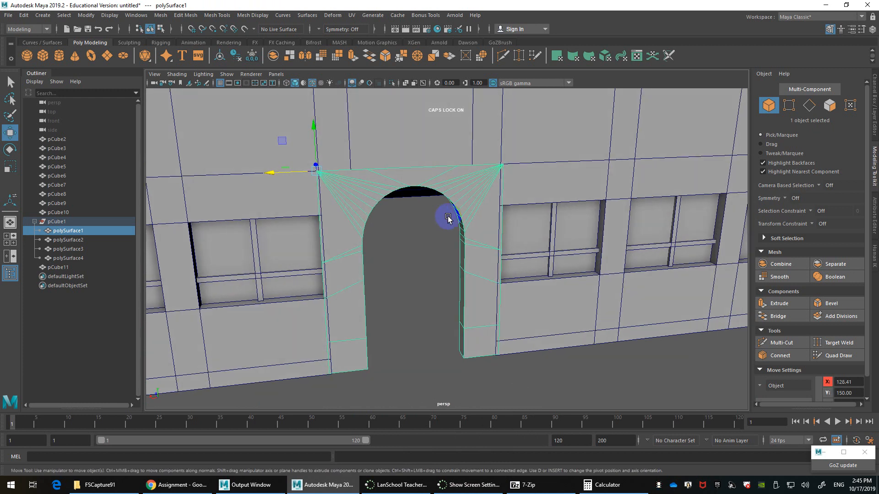
{"action": "scroll", "coordinate": [447, 221], "scroll_direction": "up", "scroll_amount": 4}
{"action": "middle_click_drag", "start_coordinate": [447, 221], "coordinate": [457, 281], "text": "alt"}
{"action": "scroll", "coordinate": [579, 255], "scroll_direction": "down", "scroll_amount": 5}
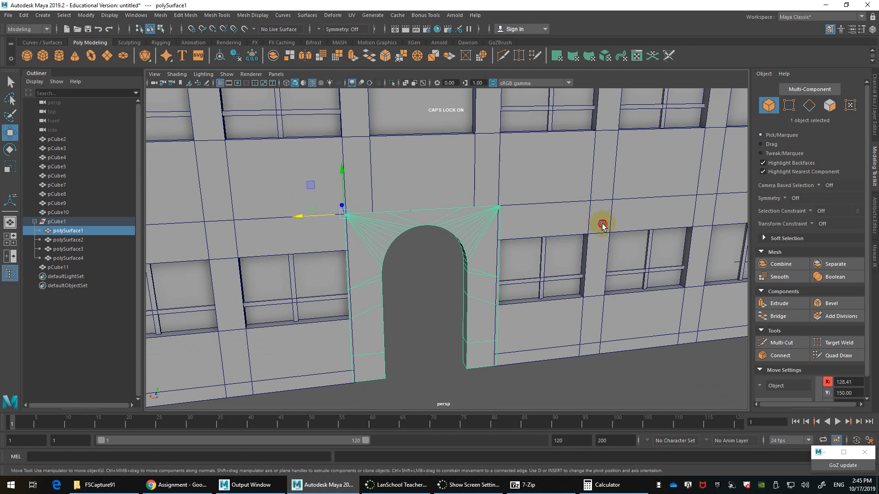
Combine the ground-storey wall and the arch frame into one mesh with the pivot position set to Center
{"action": "left_click", "coordinate": [601, 222]}
{"action": "left_click", "coordinate": [488, 238], "text": "shift"}
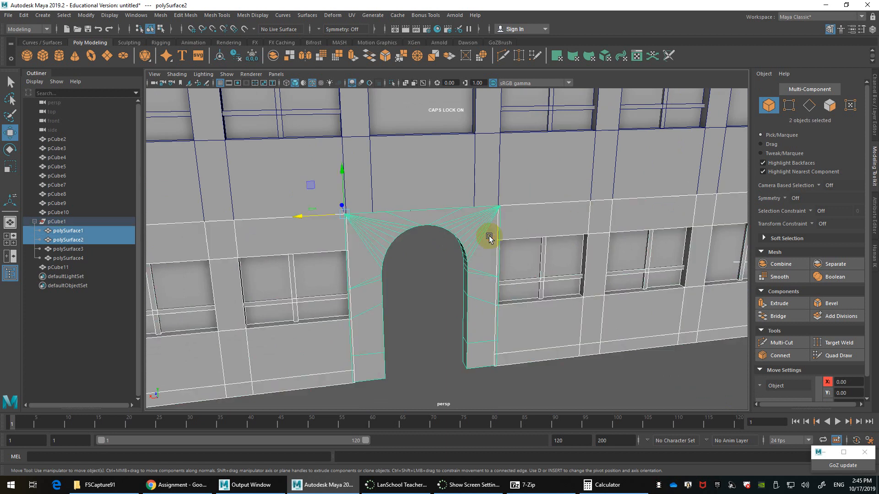
{"action": "scroll", "coordinate": [490, 240], "scroll_direction": "down", "scroll_amount": 5}
{"action": "left_click_drag", "start_coordinate": [490, 243], "coordinate": [470, 247], "text": "alt"}
{"action": "right_click_drag", "start_coordinate": [470, 247], "coordinate": [514, 413], "text": "shift"}
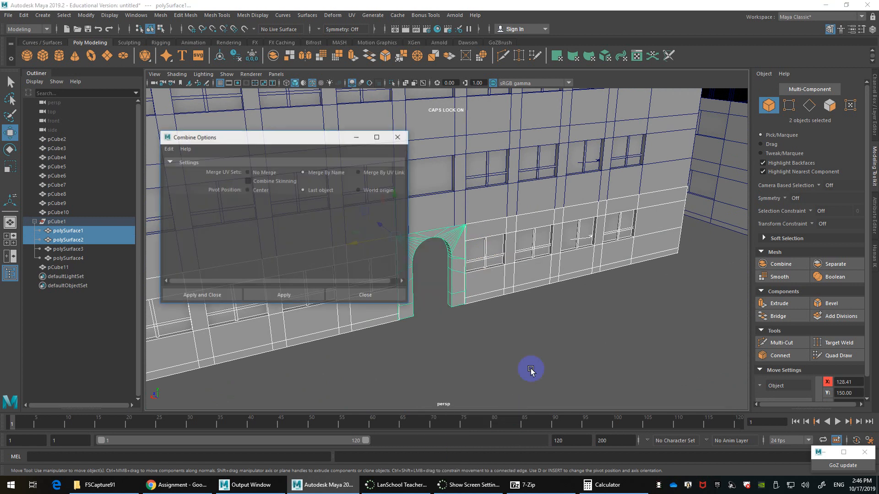
{"action": "left_click", "coordinate": [378, 191]}
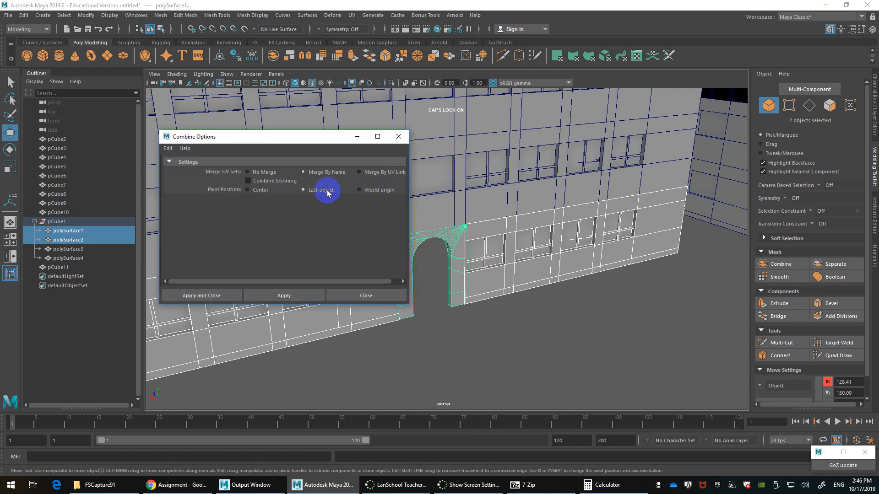
{"action": "left_click", "coordinate": [257, 192]}
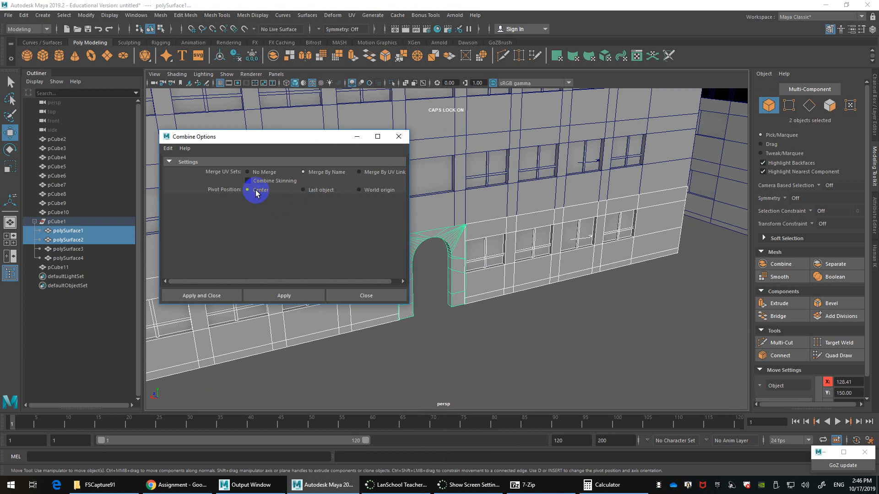
{"action": "left_click", "coordinate": [294, 298]}
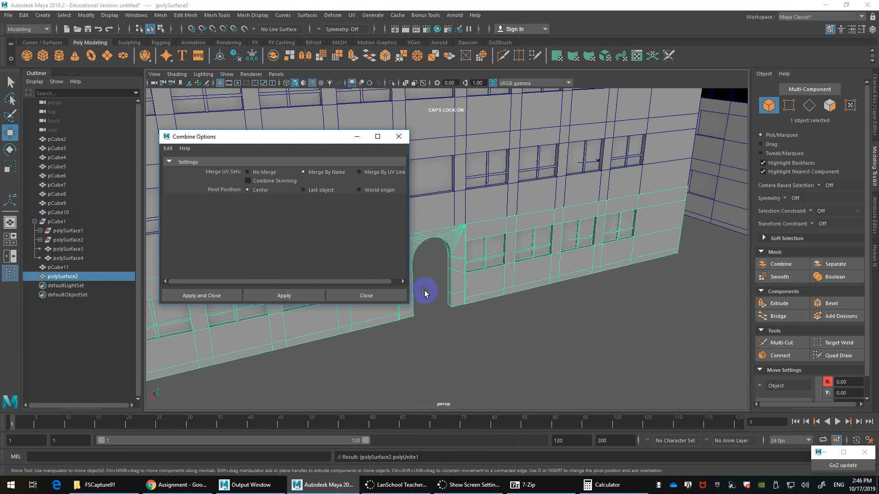
Close the combine options and target-weld the arch frame's vertices to the facade vertices along the opening's right jamb
{"action": "scroll", "coordinate": [424, 290], "scroll_direction": "up", "scroll_amount": 3}
{"action": "left_click", "coordinate": [387, 296]}
{"action": "scroll", "coordinate": [458, 264], "scroll_direction": "up", "scroll_amount": 3}
{"action": "left_click_drag", "start_coordinate": [472, 250], "coordinate": [449, 251], "text": "alt"}
{"action": "scroll", "coordinate": [485, 234], "scroll_direction": "up", "scroll_amount": 3}
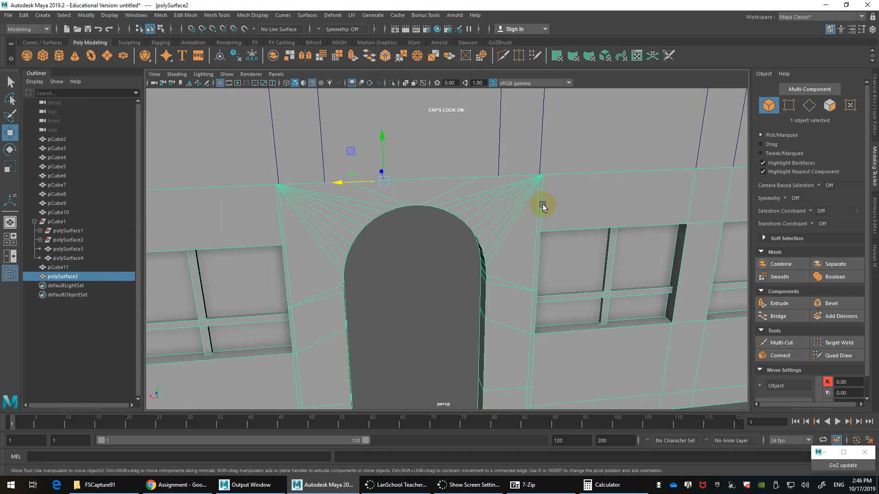
{"action": "middle_click_drag", "start_coordinate": [543, 206], "coordinate": [507, 243], "text": "alt"}
{"action": "left_click", "coordinate": [840, 342]}
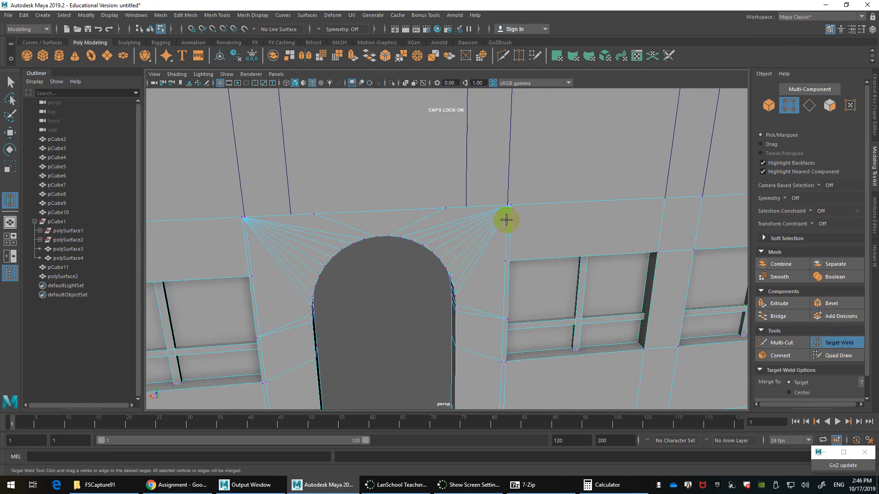
{"action": "scroll", "coordinate": [506, 219], "scroll_direction": "up", "scroll_amount": 5}
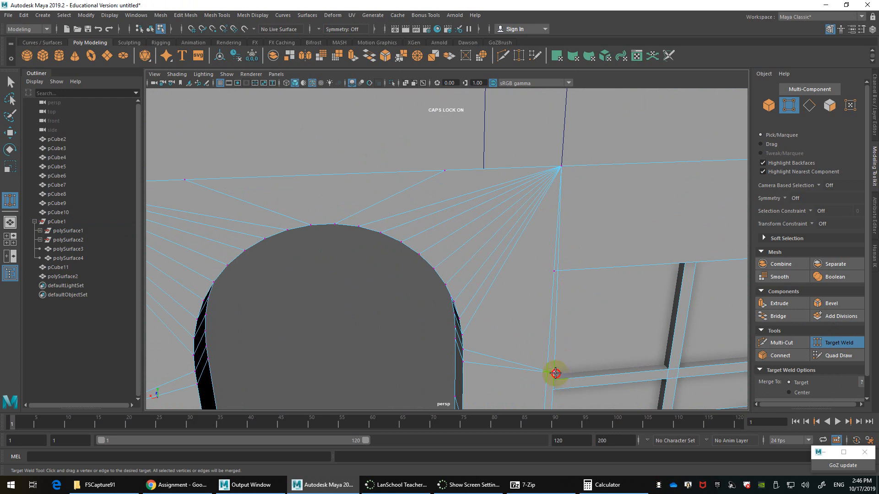
{"action": "left_click_drag", "start_coordinate": [549, 263], "coordinate": [514, 282]}
{"action": "scroll", "coordinate": [550, 297], "scroll_direction": "down", "scroll_amount": 2}
{"action": "middle_click_drag", "start_coordinate": [514, 284], "coordinate": [459, 190], "text": "alt"}
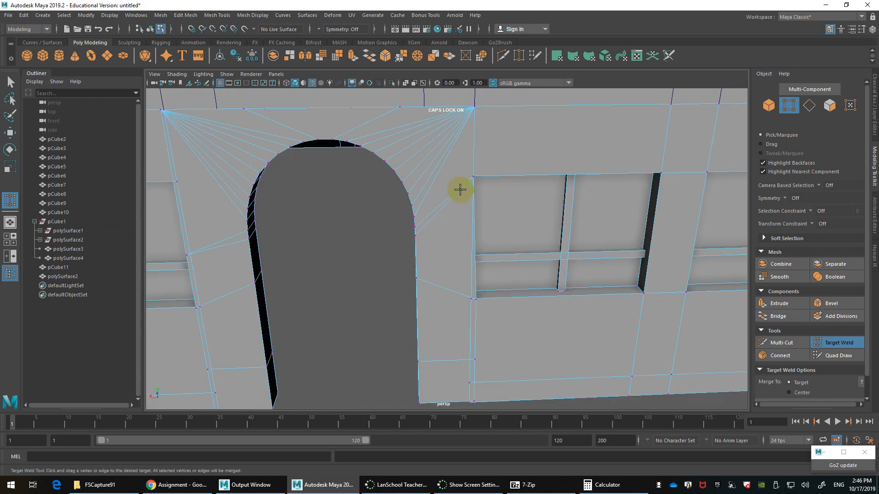
{"action": "scroll", "coordinate": [459, 192], "scroll_direction": "up", "scroll_amount": 3}
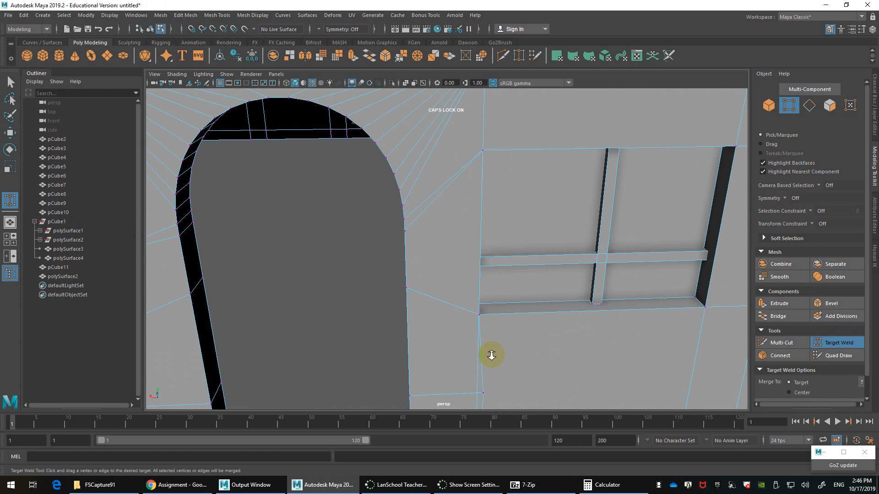
{"action": "left_click_drag", "start_coordinate": [490, 354], "coordinate": [464, 285], "text": "alt"}
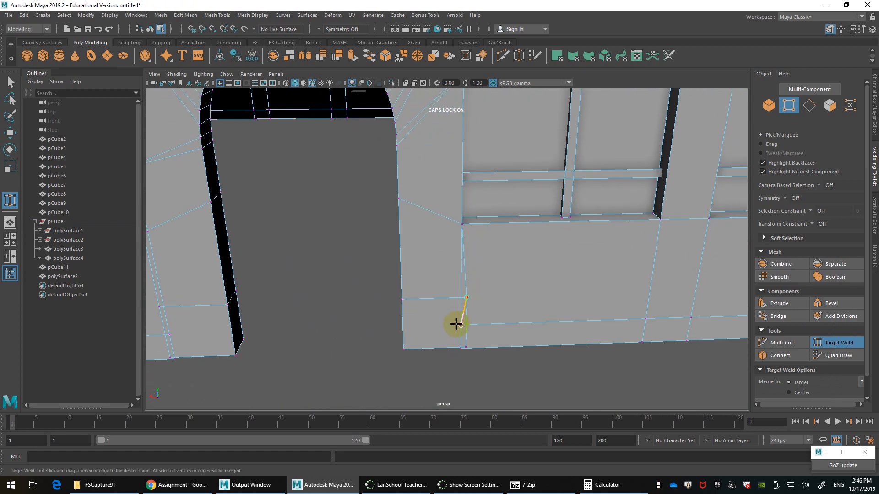
{"action": "left_click_drag", "start_coordinate": [456, 324], "coordinate": [547, 327]}
Target-weld the arch frame's vertices to the matching facade vertices along the opening's left jamb, up to the upper corner
{"action": "scroll", "coordinate": [456, 349], "scroll_direction": "down", "scroll_amount": 3}
{"action": "middle_click_drag", "start_coordinate": [386, 307], "coordinate": [459, 316], "text": "alt"}
{"action": "middle_click_drag", "start_coordinate": [375, 328], "coordinate": [419, 316], "text": "alt"}
{"action": "scroll", "coordinate": [419, 316], "scroll_direction": "up", "scroll_amount": 2}
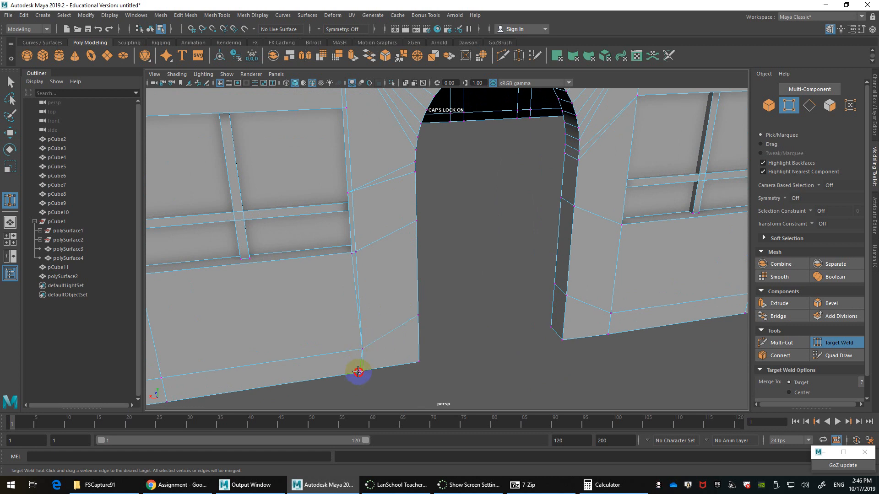
{"action": "middle_click_drag", "start_coordinate": [383, 302], "coordinate": [396, 365], "text": "alt"}
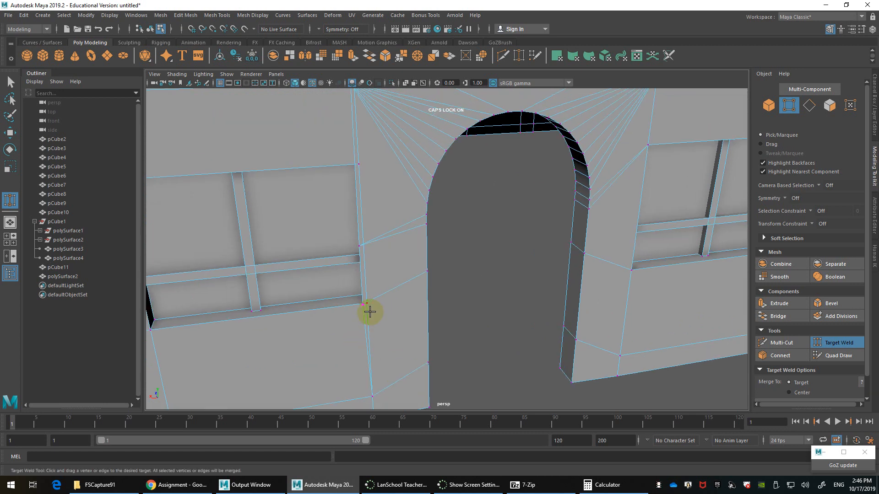
{"action": "middle_click_drag", "start_coordinate": [379, 265], "coordinate": [365, 303], "text": "alt"}
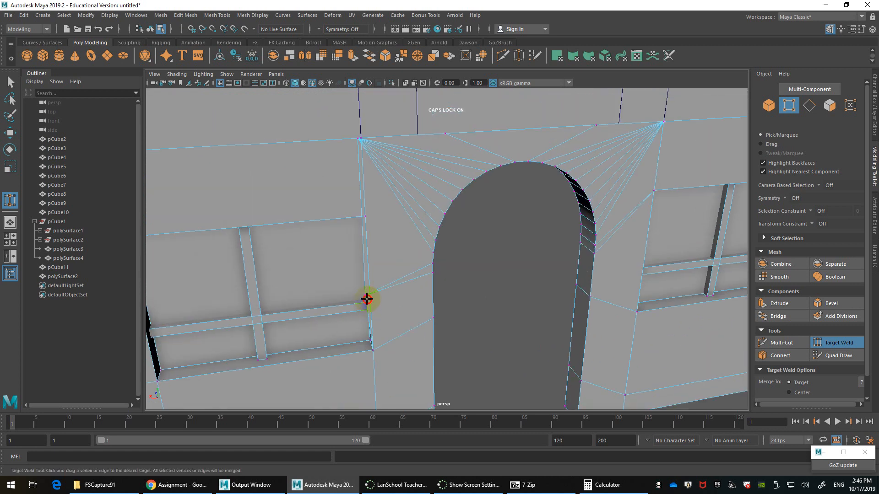
{"action": "left_click_drag", "start_coordinate": [366, 299], "coordinate": [370, 218]}
{"action": "middle_click_drag", "start_coordinate": [351, 138], "coordinate": [365, 223], "text": "alt"}
{"action": "scroll", "coordinate": [378, 237], "scroll_direction": "up", "scroll_amount": 2}
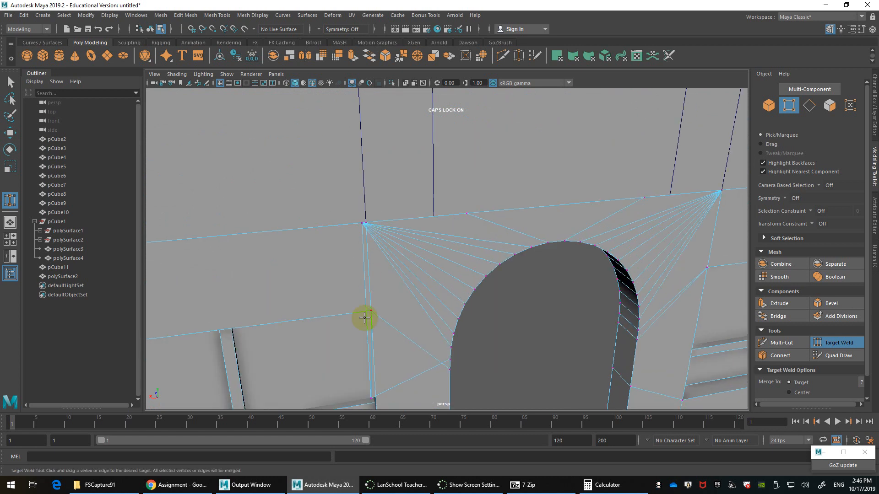
{"action": "left_click_drag", "start_coordinate": [372, 306], "coordinate": [371, 309]}
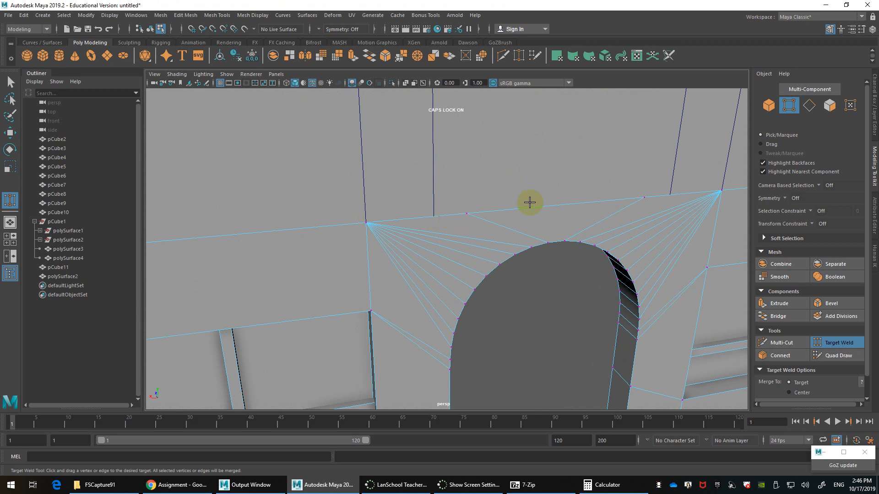
Snap the two inner vertices on the frame's upper edge to the edges of the storey above, at X 83.98 and -83.98
{"action": "key", "text": "w"}
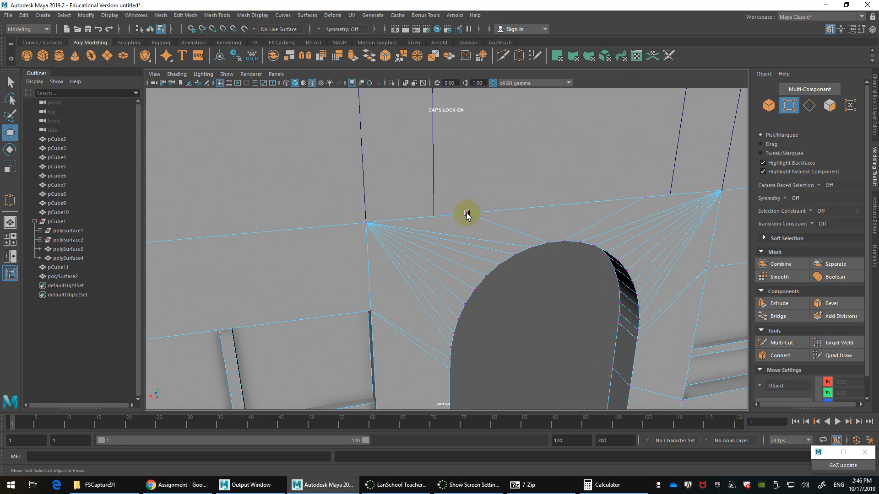
{"action": "left_click", "coordinate": [481, 214]}
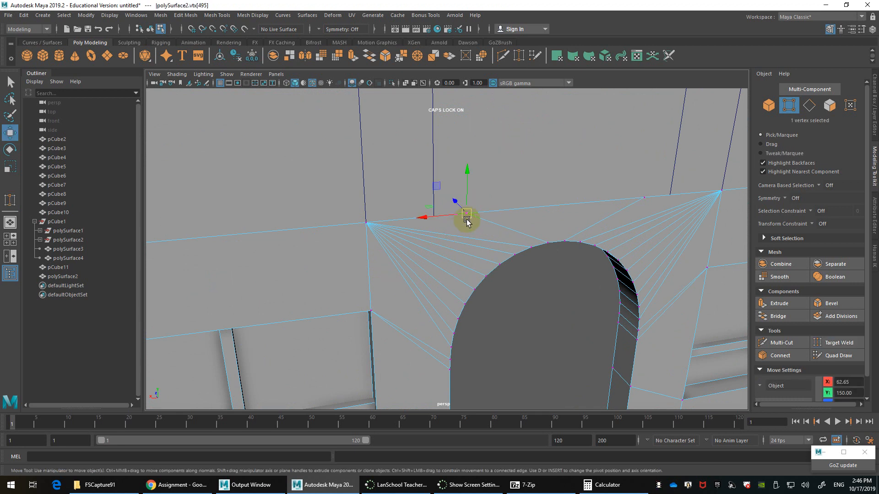
{"action": "left_click_drag", "start_coordinate": [466, 214], "coordinate": [464, 215]}
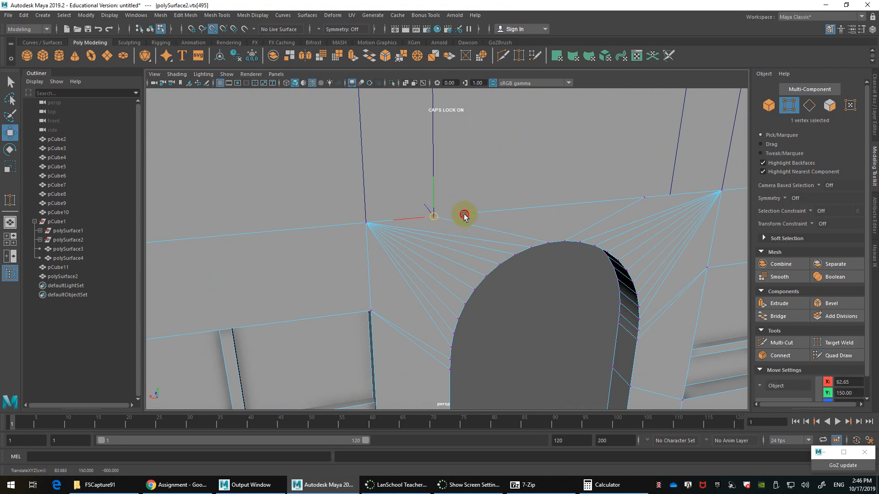
{"action": "left_click", "coordinate": [646, 199]}
{"action": "scroll", "coordinate": [641, 211], "scroll_direction": "down", "scroll_amount": 5}
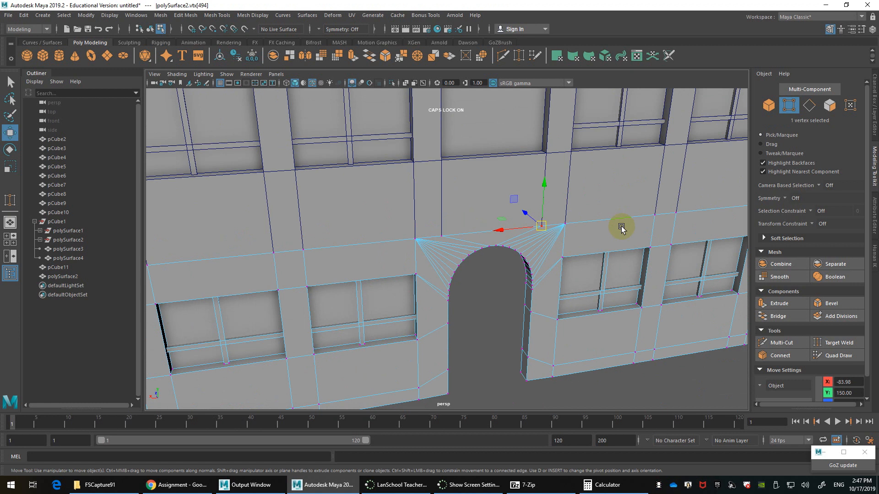
{"action": "right_click_drag", "start_coordinate": [681, 228], "coordinate": [655, 227], "text": "alt"}
{"action": "left_click_drag", "start_coordinate": [556, 250], "coordinate": [587, 262], "text": "alt"}
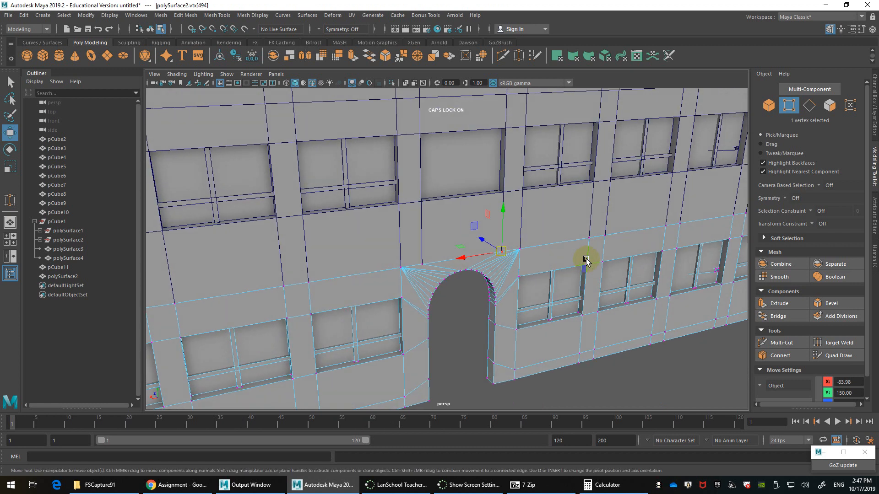
Select the ground-storey mesh's open border edges and try to exclude the arch opening's edges from the selection
{"action": "right_click_drag", "start_coordinate": [515, 261], "coordinate": [552, 222]}
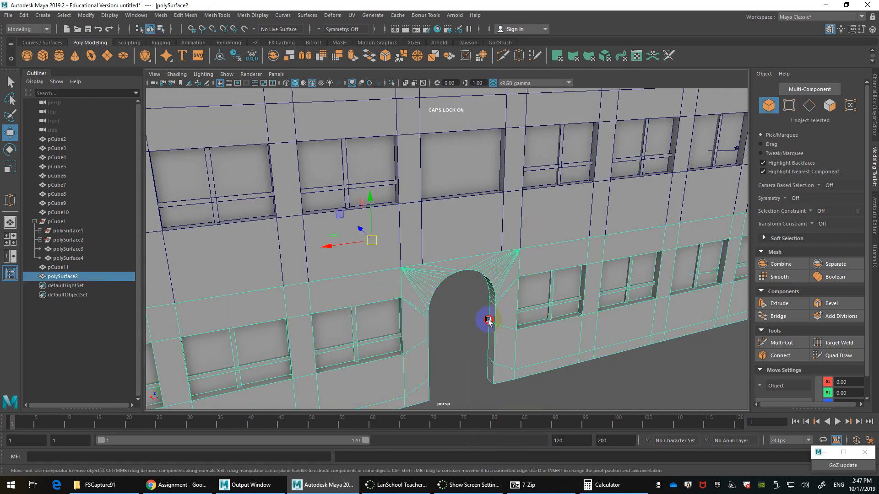
{"action": "right_click_drag", "start_coordinate": [489, 320], "coordinate": [524, 229], "text": "alt"}
{"action": "left_click_drag", "start_coordinate": [523, 230], "coordinate": [506, 235], "text": "alt"}
{"action": "right_click_drag", "start_coordinate": [506, 235], "coordinate": [506, 202]}
{"action": "double_click", "coordinate": [502, 271]}
{"action": "scroll", "coordinate": [505, 273], "scroll_direction": "down", "scroll_amount": 5}
{"action": "left_click_drag", "start_coordinate": [498, 261], "coordinate": [456, 260], "text": "alt"}
{"action": "left_click_drag", "start_coordinate": [543, 103], "coordinate": [445, 212], "text": "ctrl"}
{"action": "key", "text": "ctrl+z"}
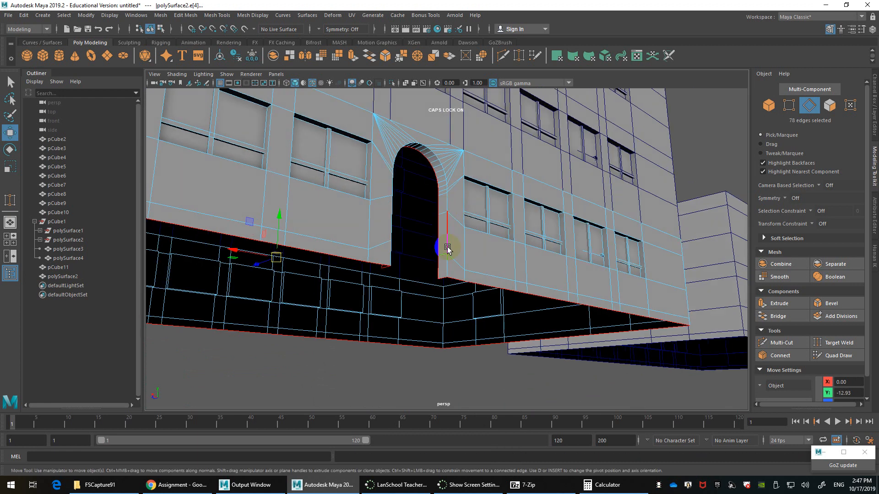
{"action": "left_click_drag", "start_coordinate": [496, 247], "coordinate": [460, 285], "text": "alt"}
{"action": "scroll", "coordinate": [485, 269], "scroll_direction": "up", "scroll_amount": 5}
{"action": "middle_click_drag", "start_coordinate": [510, 251], "coordinate": [471, 270], "text": "alt"}
{"action": "left_click", "coordinate": [453, 282]}
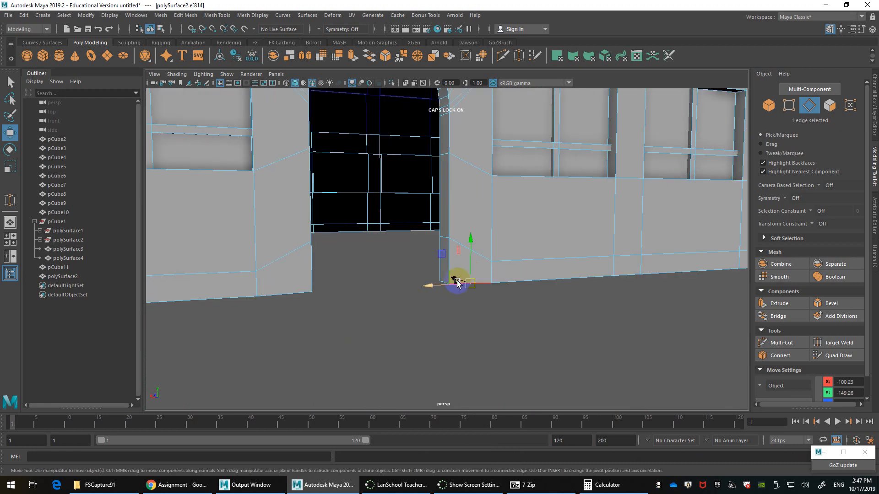
{"action": "scroll", "coordinate": [455, 293], "scroll_direction": "up", "scroll_amount": 3}
{"action": "left_click_drag", "start_coordinate": [303, 324], "coordinate": [292, 303], "text": "alt"}
{"action": "key", "text": "ctrl+z"}
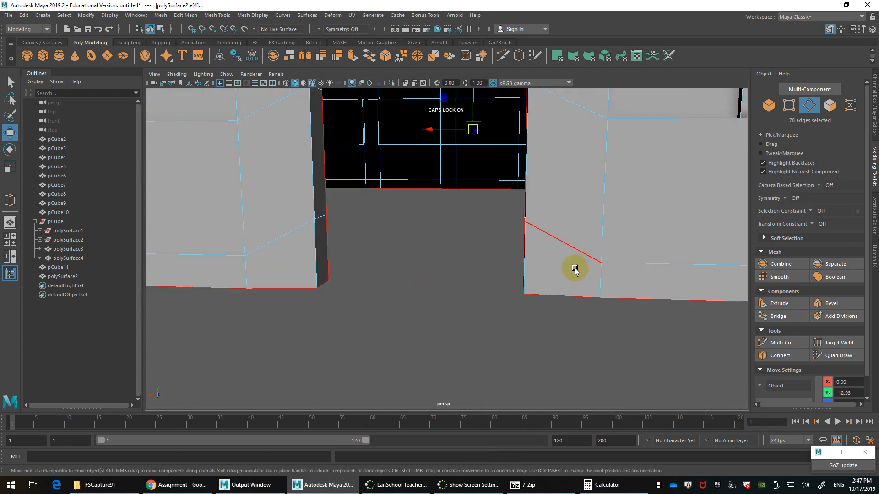
Remove the arch opening's edges from the border selection, keeping the wall's bottom edges ready for transforming
{"action": "key", "text": "f"}
{"action": "left_click", "coordinate": [530, 82]}
{"action": "left_click", "coordinate": [325, 228]}
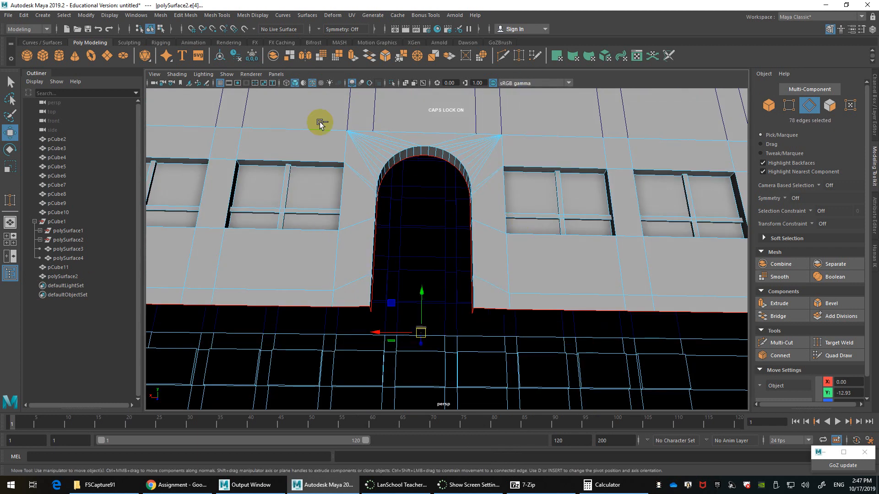
{"action": "left_click_drag", "start_coordinate": [319, 116], "coordinate": [483, 309], "text": "ctrl"}
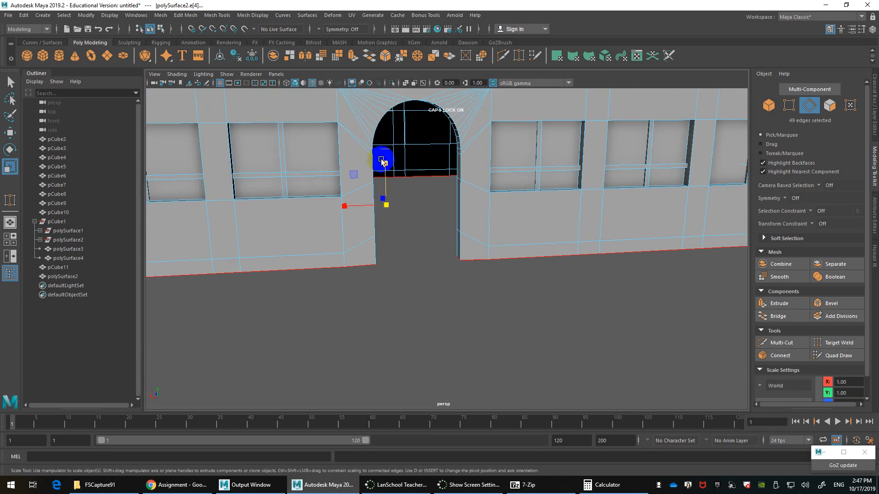
{"action": "key", "text": "r"}
{"action": "key", "text": "w"}
{"action": "left_click_drag", "start_coordinate": [386, 173], "coordinate": [472, 277]}
Select the lowest inner jamb face on each side of the archway
{"action": "right_click_drag", "start_coordinate": [477, 233], "coordinate": [474, 256]}
{"action": "left_click_drag", "start_coordinate": [472, 254], "coordinate": [502, 252], "text": "alt"}
{"action": "left_click", "coordinate": [431, 246]}
{"action": "left_click_drag", "start_coordinate": [429, 252], "coordinate": [389, 247], "text": "alt"}
{"action": "left_click", "coordinate": [402, 242], "text": "shift"}
{"action": "right_click", "coordinate": [403, 243], "text": "shift"}
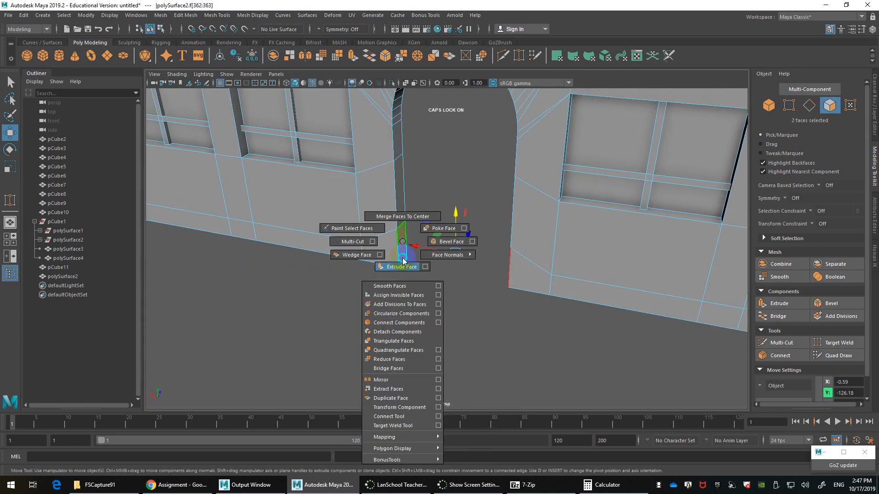
Try to bridge the two selected jamb faces with the existing curved, 22-division bridge settings
{"action": "right_click_drag", "start_coordinate": [403, 261], "coordinate": [411, 368]}
{"action": "left_click_drag", "start_coordinate": [412, 368], "coordinate": [479, 319], "text": "alt"}
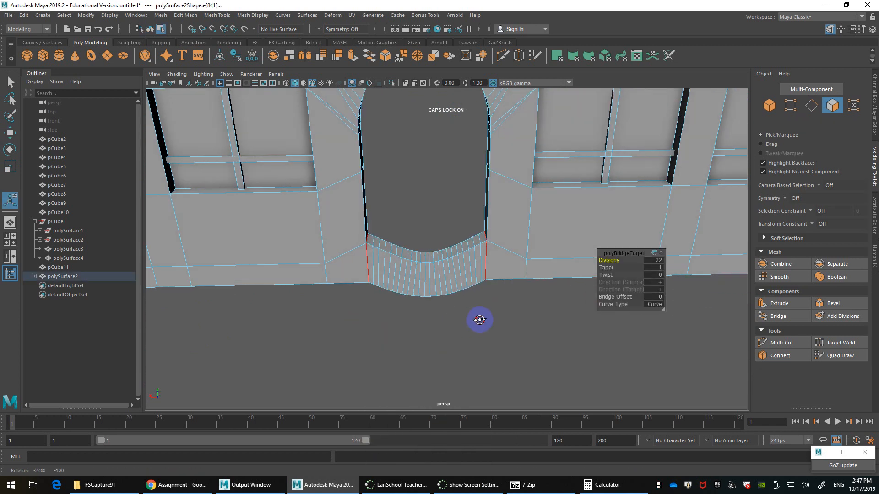
{"action": "key", "text": "ctrl+z"}
Reset the bridge options to a linear path with 0 divisions and bridge the two lowest jamb faces into a sill
{"action": "left_click_drag", "start_coordinate": [517, 276], "coordinate": [472, 276], "text": "alt"}
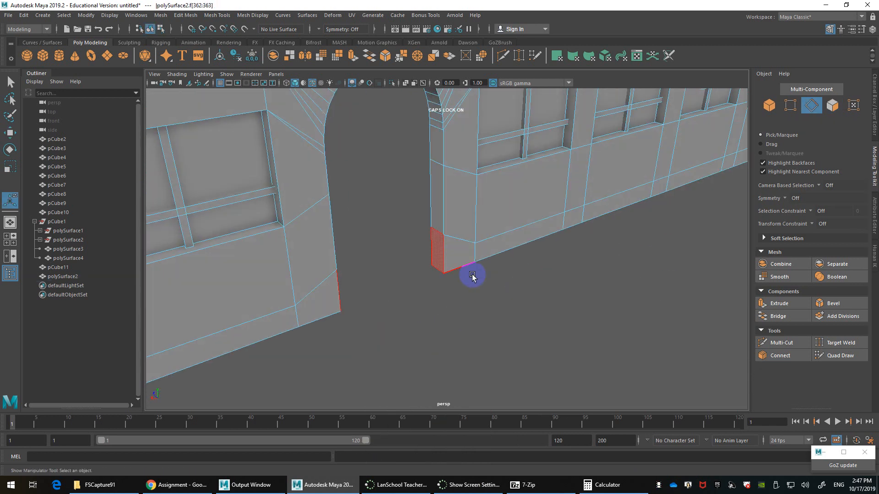
{"action": "right_click_drag", "start_coordinate": [435, 253], "coordinate": [468, 377]}
{"action": "left_click", "coordinate": [168, 148]}
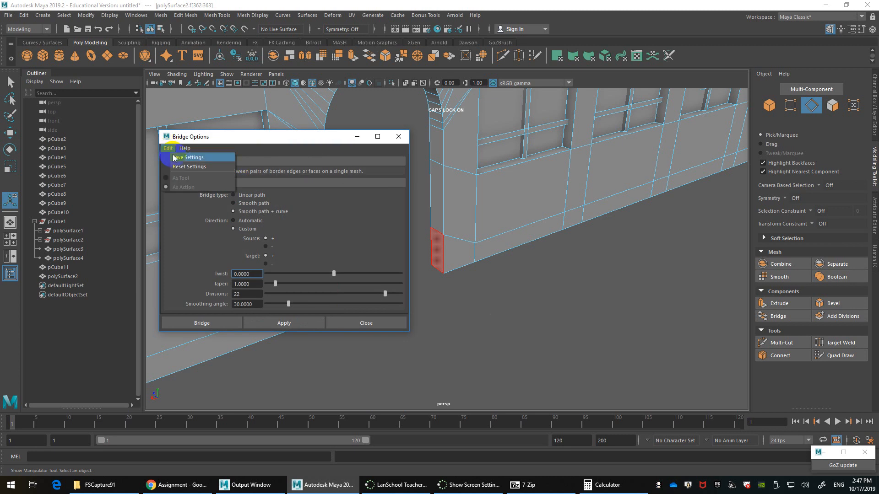
{"action": "left_click", "coordinate": [185, 168]}
{"action": "left_click", "coordinate": [220, 323]}
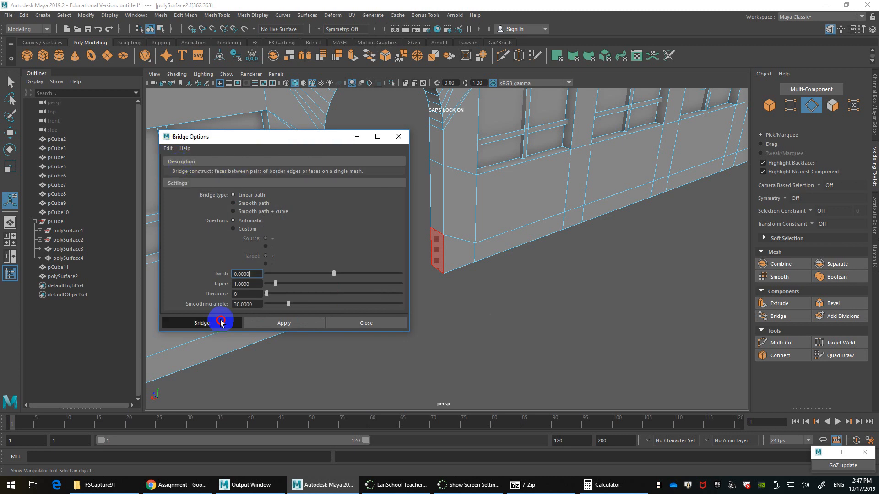
{"action": "left_click_drag", "start_coordinate": [361, 308], "coordinate": [430, 286], "text": "alt"}
{"action": "middle_click_drag", "start_coordinate": [430, 287], "coordinate": [459, 301], "text": "alt"}
{"action": "left_click_drag", "start_coordinate": [459, 300], "coordinate": [437, 239], "text": "alt"}
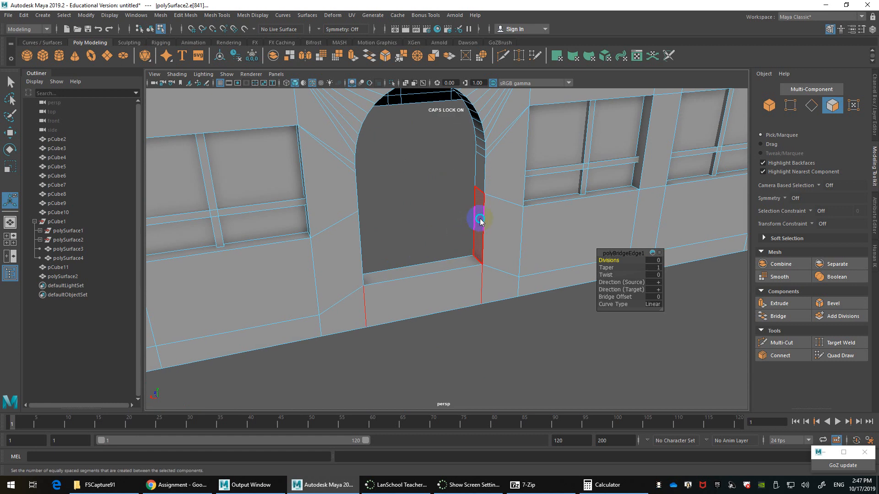
Select the rear border edges of the arch opening, leaving out the sill edge and the topmost edge
{"action": "right_click_drag", "start_coordinate": [472, 218], "coordinate": [477, 336]}
{"action": "left_click_drag", "start_coordinate": [483, 245], "coordinate": [456, 216], "text": "alt"}
{"action": "middle_click_drag", "start_coordinate": [485, 152], "coordinate": [492, 186], "text": "alt"}
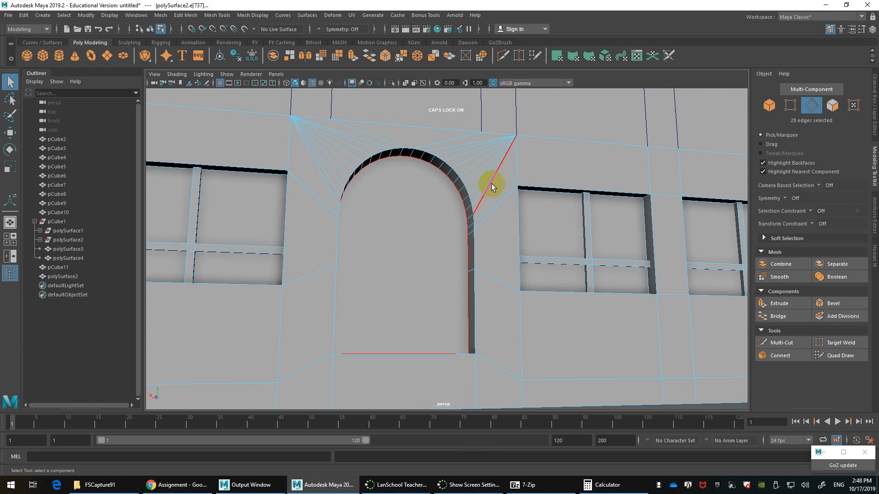
{"action": "left_click_drag", "start_coordinate": [307, 202], "coordinate": [421, 245], "text": "alt"}
{"action": "key", "text": "ctrl+z"}
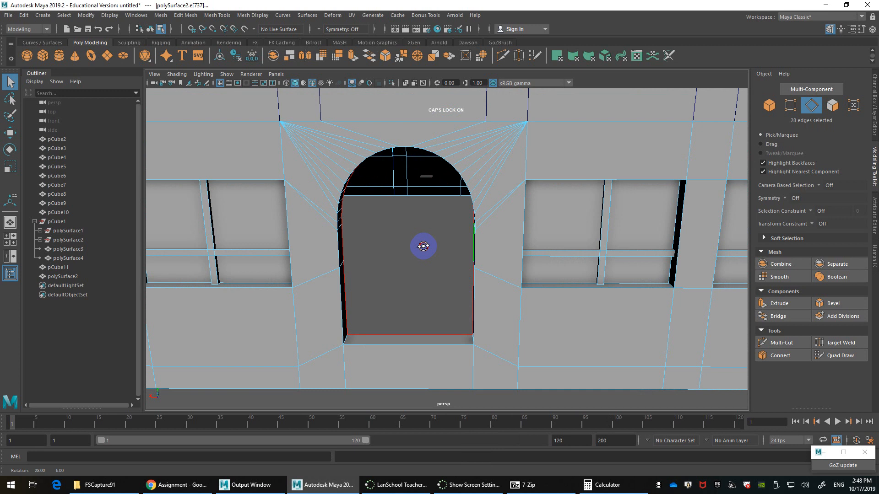
{"action": "left_click", "coordinate": [421, 334], "text": "ctrl"}
{"action": "left_click_drag", "start_coordinate": [411, 375], "coordinate": [407, 232], "text": "alt"}
{"action": "scroll", "coordinate": [405, 205], "scroll_direction": "up", "scroll_amount": 5}
{"action": "middle_click_drag", "start_coordinate": [373, 162], "coordinate": [387, 254], "text": "alt"}
{"action": "left_click_drag", "start_coordinate": [402, 148], "coordinate": [392, 175], "text": "ctrl"}
{"action": "scroll", "coordinate": [412, 229], "scroll_direction": "down", "scroll_amount": 4}
{"action": "left_click_drag", "start_coordinate": [414, 231], "coordinate": [427, 286], "text": "alt"}
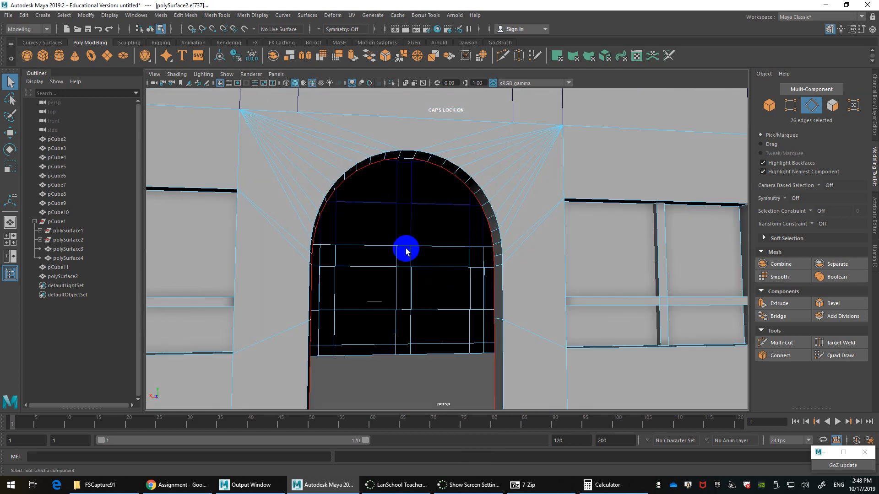
Bridge the selected rear edges from side to side to fill the arch opening with a recessed door surface
{"action": "scroll", "coordinate": [406, 252], "scroll_direction": "down", "scroll_amount": 5}
{"action": "left_click_drag", "start_coordinate": [406, 252], "coordinate": [418, 290], "text": "alt"}
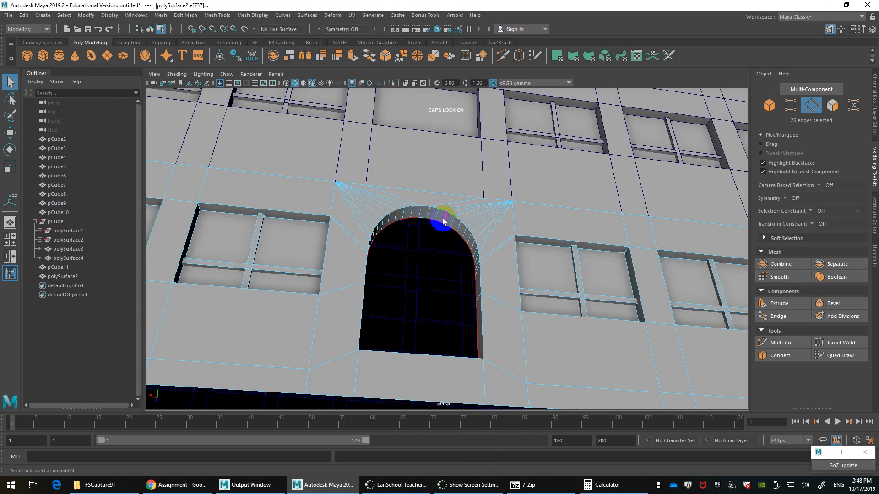
{"action": "right_click_drag", "start_coordinate": [457, 233], "coordinate": [447, 341], "text": "shift"}
{"action": "left_click_drag", "start_coordinate": [455, 326], "coordinate": [448, 352], "text": "alt"}
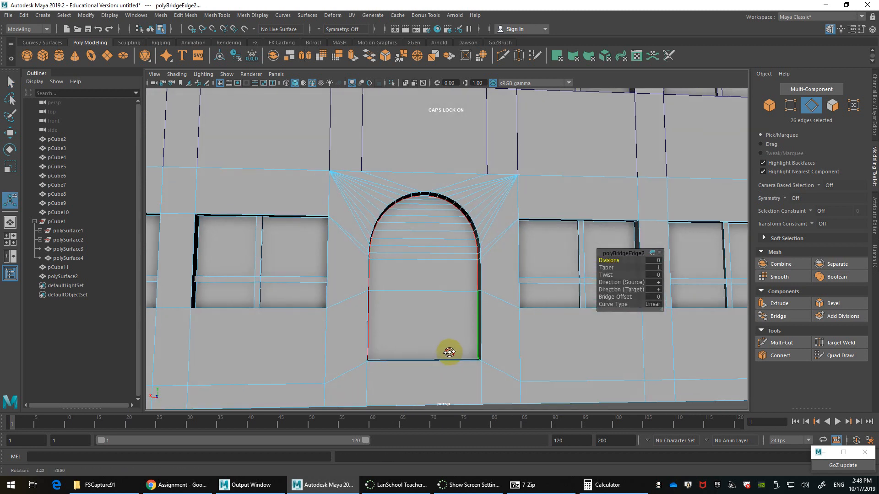
{"action": "scroll", "coordinate": [434, 270], "scroll_direction": "down", "scroll_amount": 3}
{"action": "left_click_drag", "start_coordinate": [433, 270], "coordinate": [471, 289], "text": "alt"}
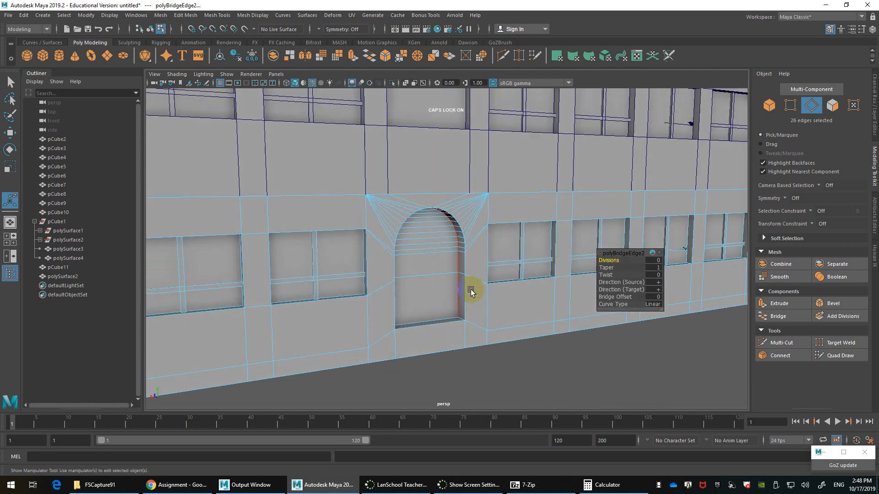
Select the sill's front and rear edges and lower them together to a Y position of about -140.73
{"action": "right_click_drag", "start_coordinate": [480, 232], "coordinate": [478, 208]}
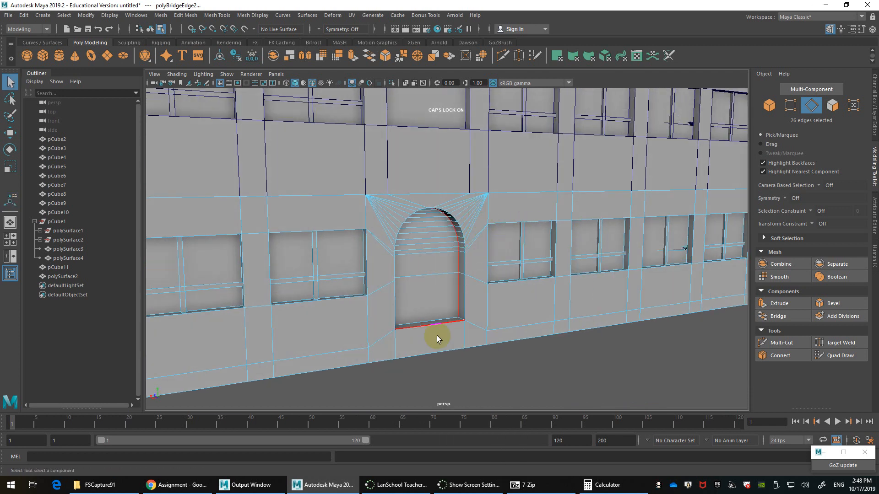
{"action": "left_click", "coordinate": [437, 338]}
{"action": "left_click_drag", "start_coordinate": [437, 338], "coordinate": [433, 365], "text": "alt"}
{"action": "left_click", "coordinate": [430, 320], "text": "shift"}
{"action": "key", "text": "w"}
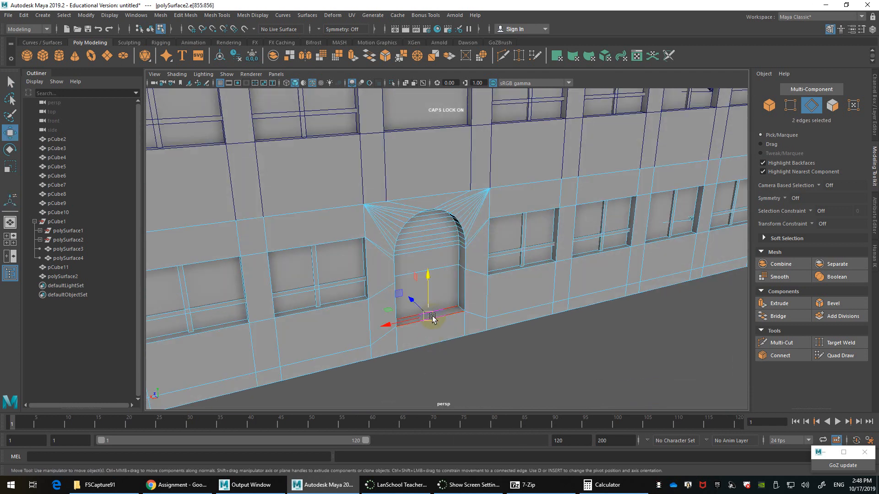
{"action": "left_click_drag", "start_coordinate": [428, 291], "coordinate": [498, 318]}
Return to whole-object selection and clear the selection to review the building with its arched doorway
{"action": "right_click_drag", "start_coordinate": [497, 319], "coordinate": [490, 318], "text": "alt"}
{"action": "left_click_drag", "start_coordinate": [490, 317], "coordinate": [509, 279], "text": "alt"}
{"action": "scroll", "coordinate": [510, 280], "scroll_direction": "down", "scroll_amount": 3}
{"action": "left_click", "coordinate": [548, 301]}
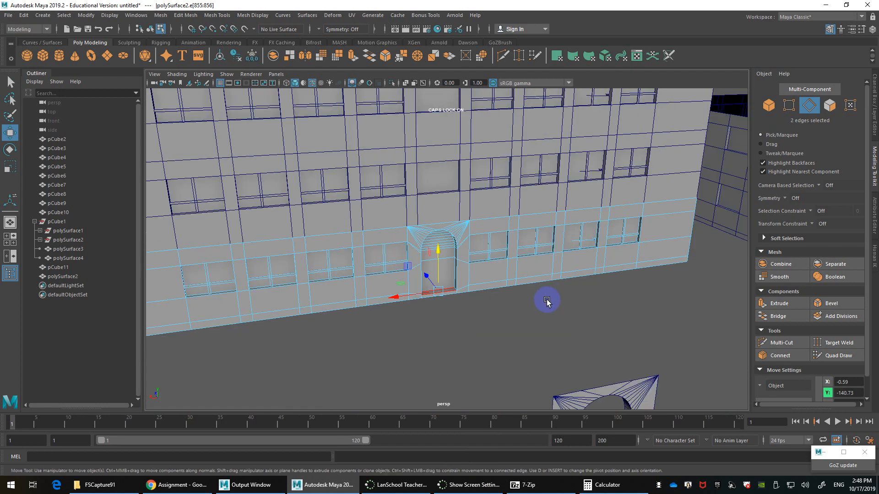
{"action": "right_click_drag", "start_coordinate": [519, 235], "coordinate": [543, 222]}
{"action": "left_click", "coordinate": [530, 301]}
{"action": "left_click_drag", "start_coordinate": [530, 300], "coordinate": [500, 354], "text": "alt"}
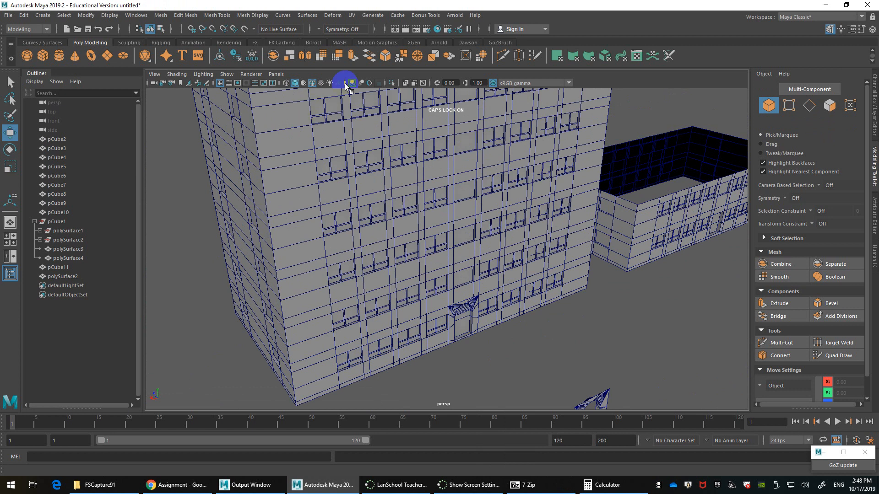